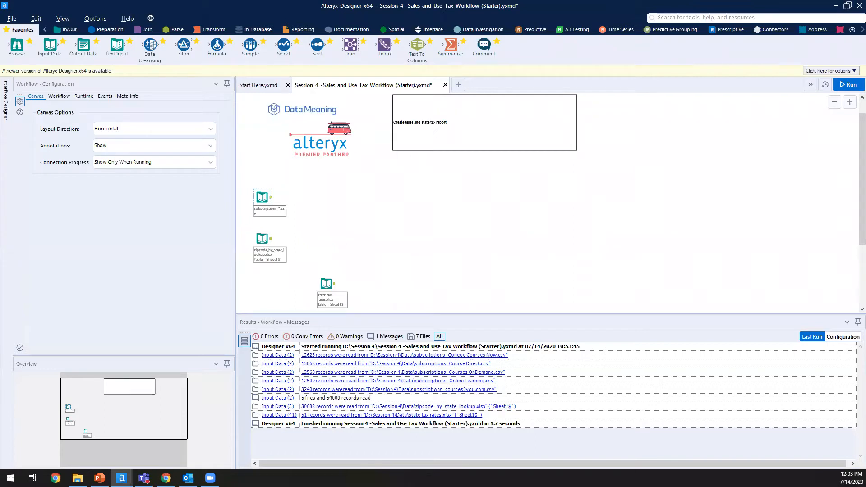
Step: Browse the Parse, Join, Preparation and Reporting tool categories on the palette
{"action": "left_click", "coordinate": [176, 29]}
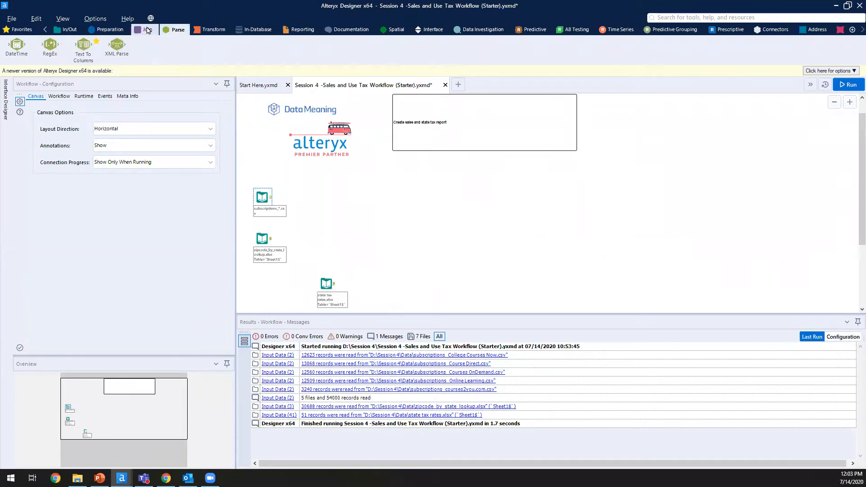
{"action": "left_click", "coordinate": [148, 30]}
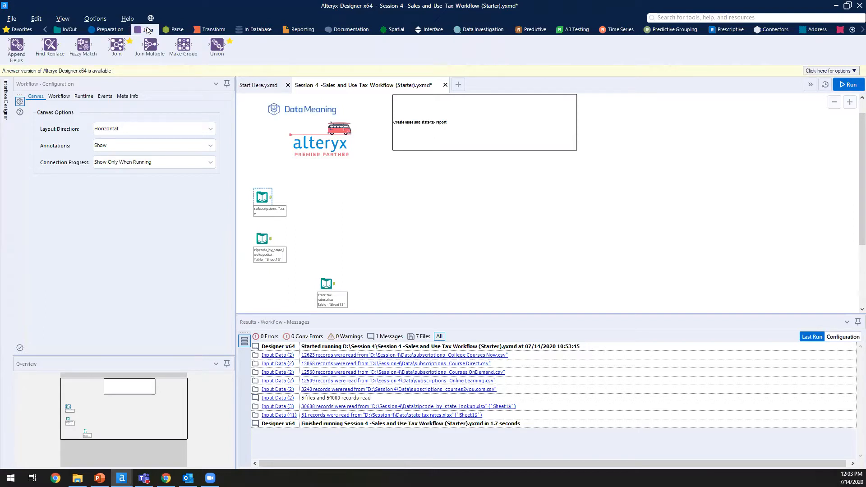
{"action": "left_click", "coordinate": [111, 34]}
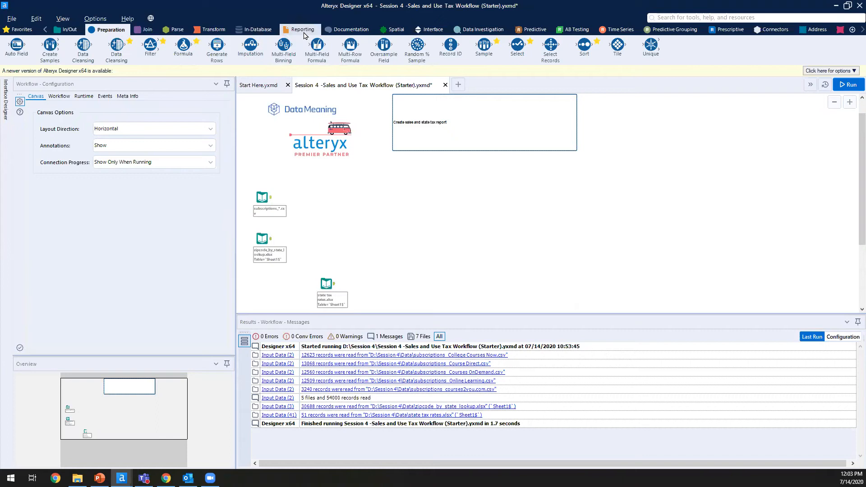
{"action": "left_click", "coordinate": [303, 30]}
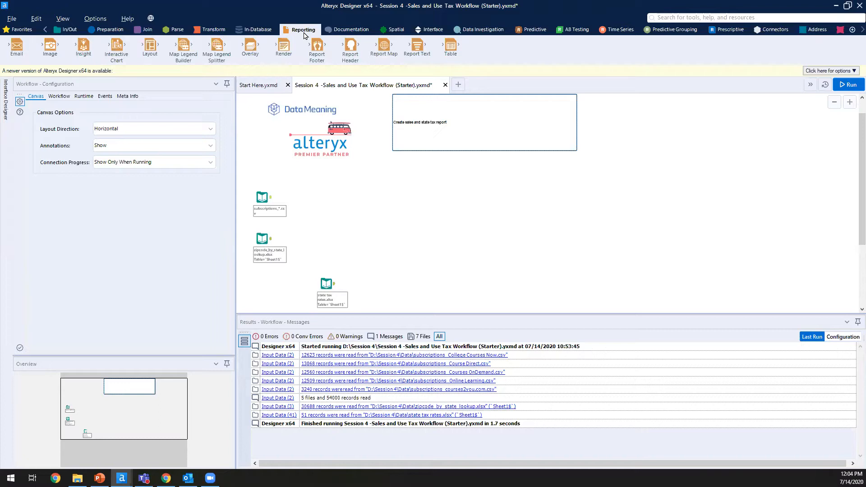
Step: Move the state tax rates Input Data tool left and up on the canvas
{"action": "scroll", "coordinate": [343, 189], "scroll_direction": "up", "scroll_amount": 1}
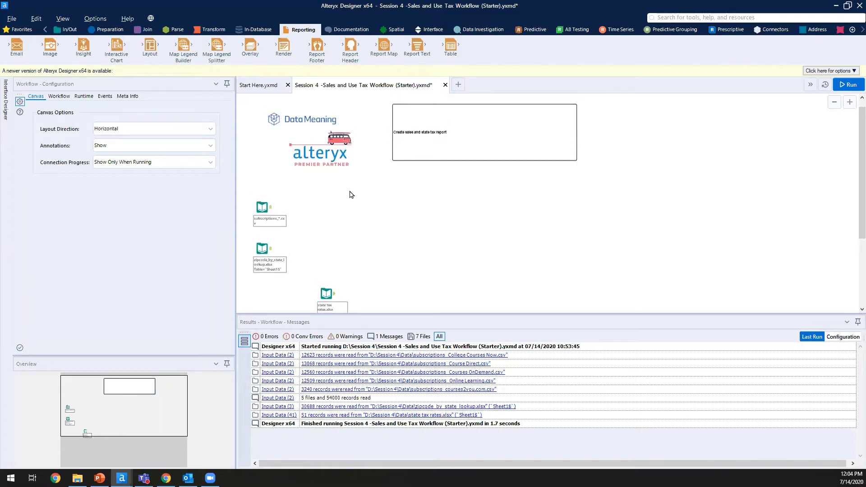
{"action": "scroll", "coordinate": [352, 194], "scroll_direction": "down", "scroll_amount": 5}
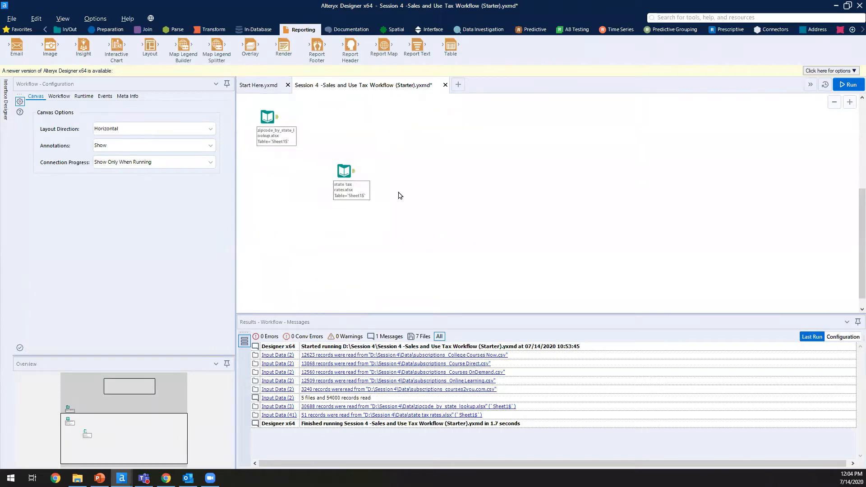
{"action": "scroll", "coordinate": [398, 196], "scroll_direction": "up", "scroll_amount": 3}
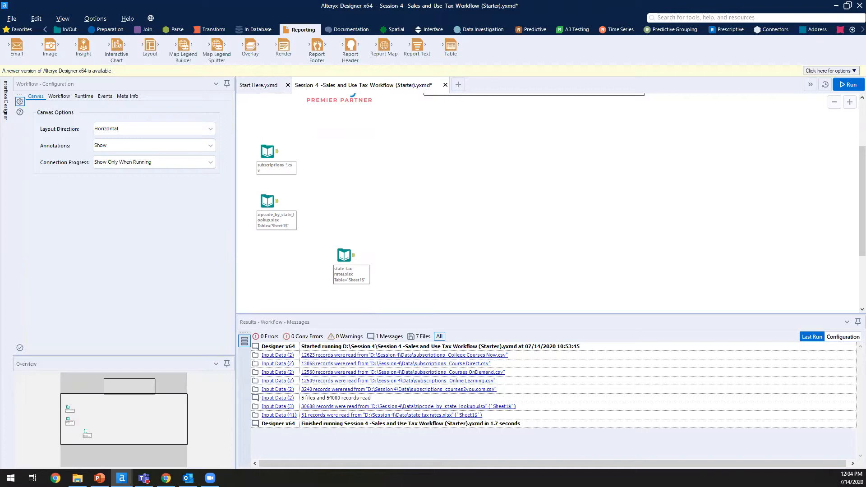
{"action": "left_click", "coordinate": [344, 255]}
{"action": "left_click_drag", "start_coordinate": [304, 245], "coordinate": [317, 244]}
Step: Preview the subscriptions sales data, then open the session's Data folder in File Explorer
{"action": "left_click", "coordinate": [254, 156]}
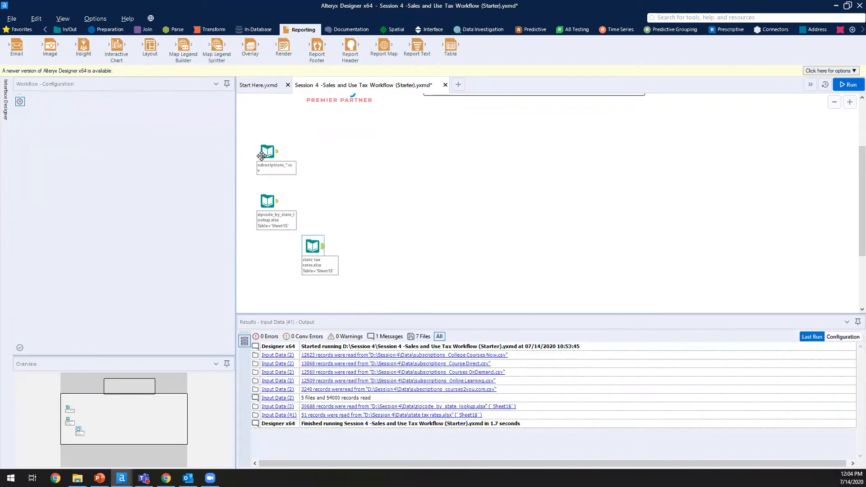
{"action": "left_click", "coordinate": [261, 156]}
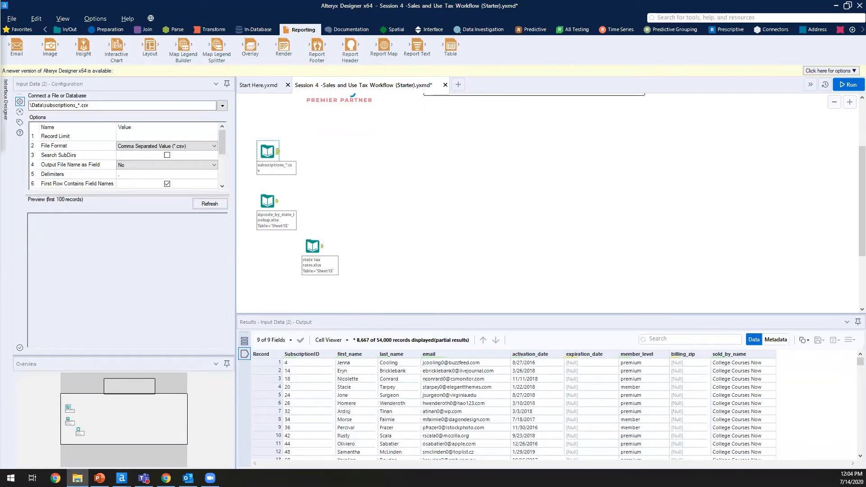
{"action": "left_click_drag", "start_coordinate": [1, 6], "coordinate": [344, 185]}
{"action": "double_click", "coordinate": [232, 278]}
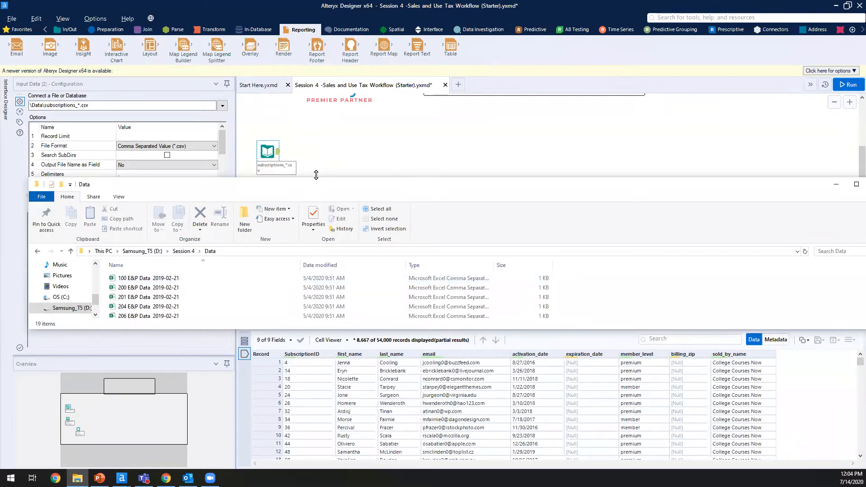
Step: Make the Explorer window taller and scroll to the subscriptions and zipcode lookup CSV files
{"action": "left_click_drag", "start_coordinate": [316, 175], "coordinate": [317, 140]}
{"action": "scroll", "coordinate": [190, 251], "scroll_direction": "down", "scroll_amount": 4}
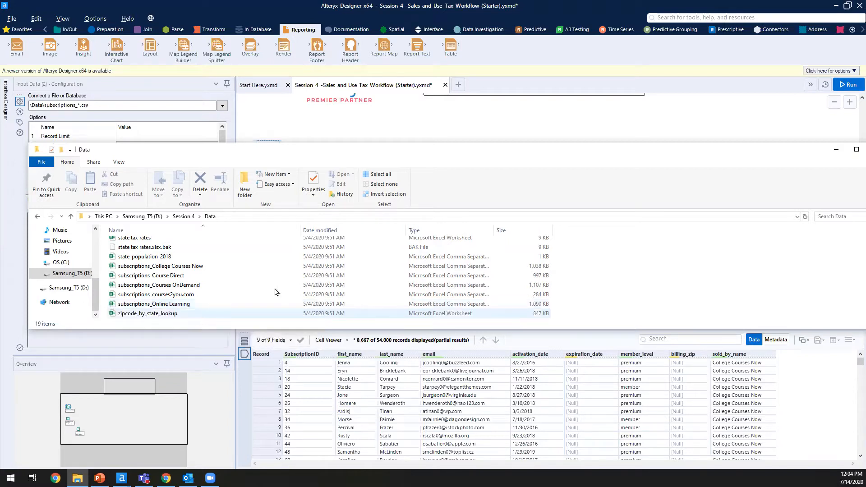
Step: Return to the Alteryx canvas, then switch to the Alteryx Sale Report PDF in Chrome
{"action": "left_click", "coordinate": [455, 136]}
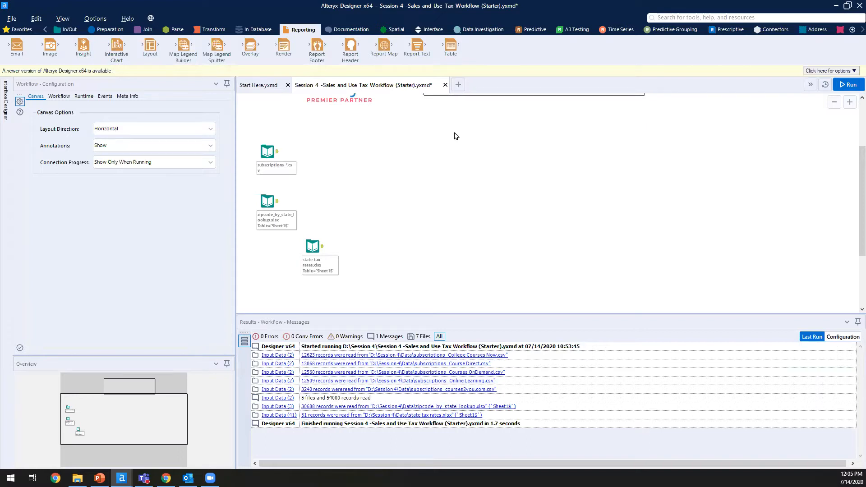
{"action": "scroll", "coordinate": [441, 173], "scroll_direction": "up", "scroll_amount": 1}
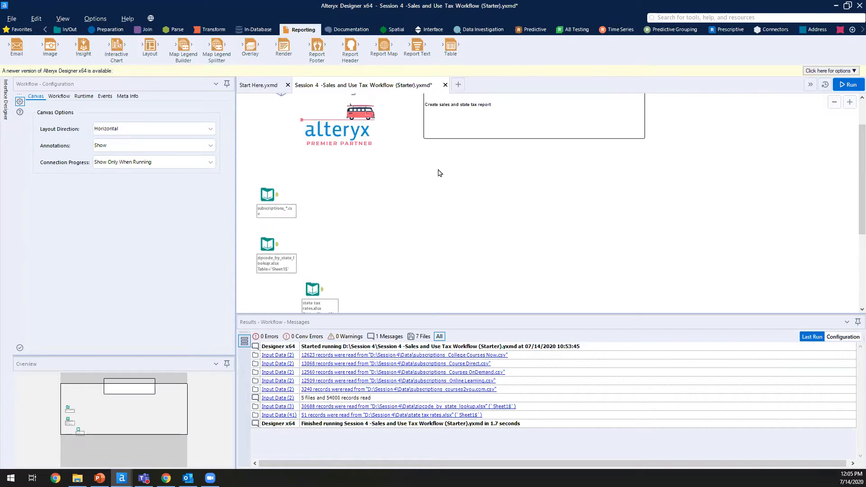
{"action": "scroll", "coordinate": [437, 170], "scroll_direction": "down", "scroll_amount": 1}
{"action": "scroll", "coordinate": [437, 170], "scroll_direction": "up", "scroll_amount": 1}
{"action": "scroll", "coordinate": [437, 170], "scroll_direction": "down", "scroll_amount": 1}
{"action": "scroll", "coordinate": [437, 173], "scroll_direction": "up", "scroll_amount": 1}
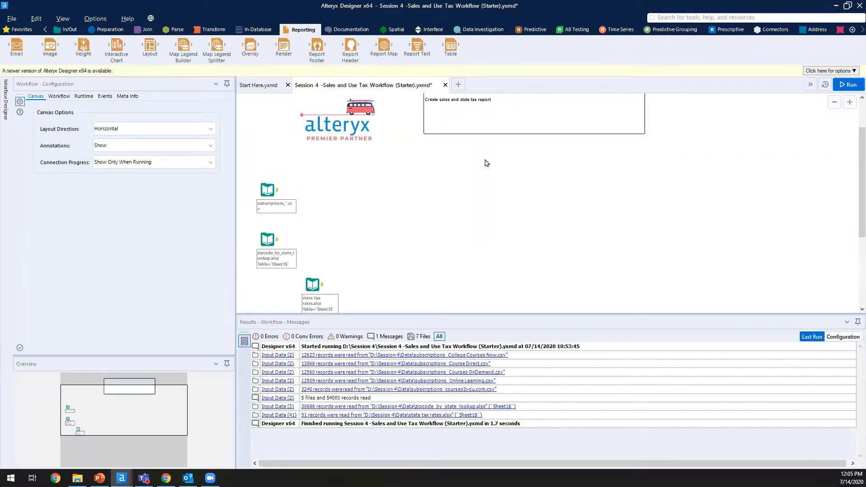
{"action": "left_click", "coordinate": [166, 478]}
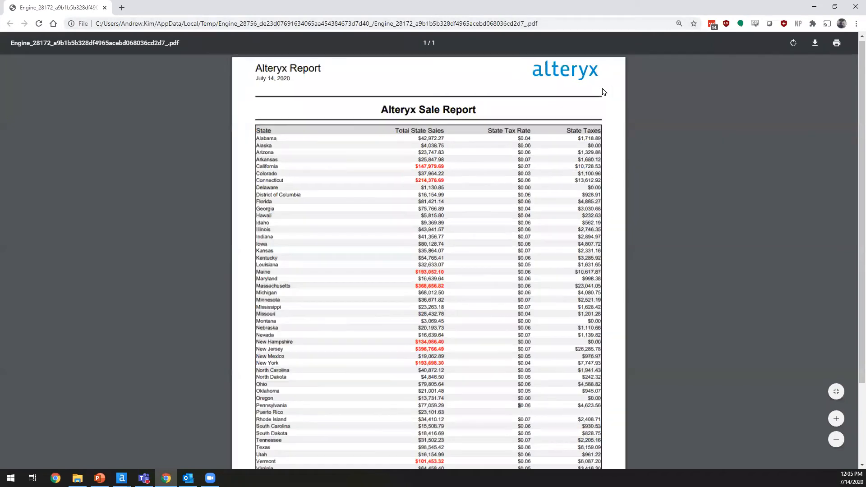
Step: Zoom the PDF and highlight the report title, Alteryx Report heading and July 14, 2020 date
{"action": "scroll", "coordinate": [603, 92], "scroll_direction": "up", "scroll_amount": 4}
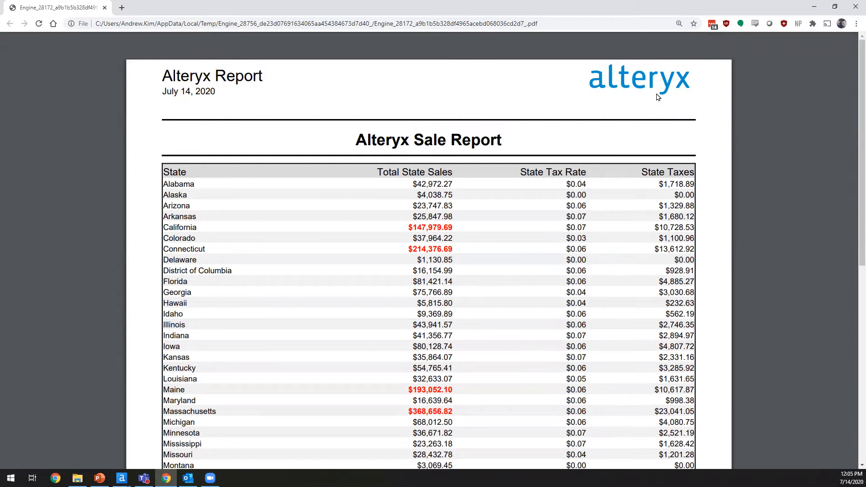
{"action": "left_click_drag", "start_coordinate": [502, 140], "coordinate": [366, 140]}
{"action": "left_click", "coordinate": [243, 86]}
{"action": "left_click_drag", "start_coordinate": [191, 77], "coordinate": [262, 75]}
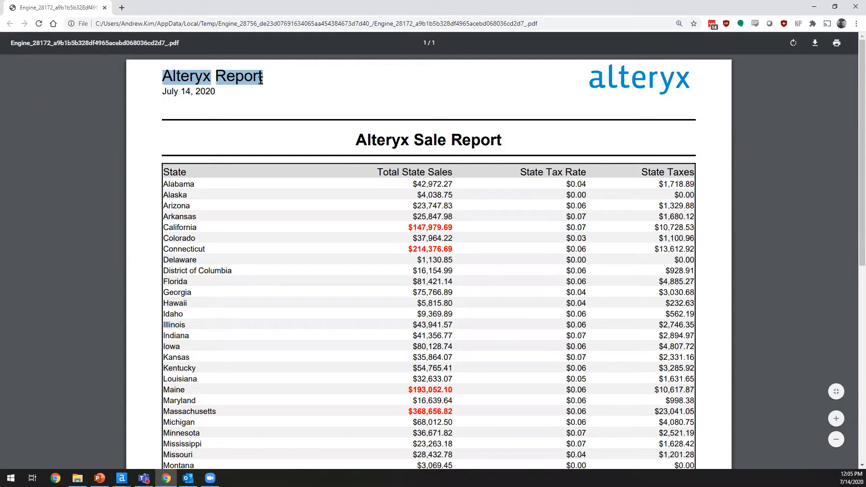
{"action": "left_click", "coordinate": [231, 90]}
{"action": "triple_click", "coordinate": [207, 92]}
{"action": "left_click", "coordinate": [245, 106]}
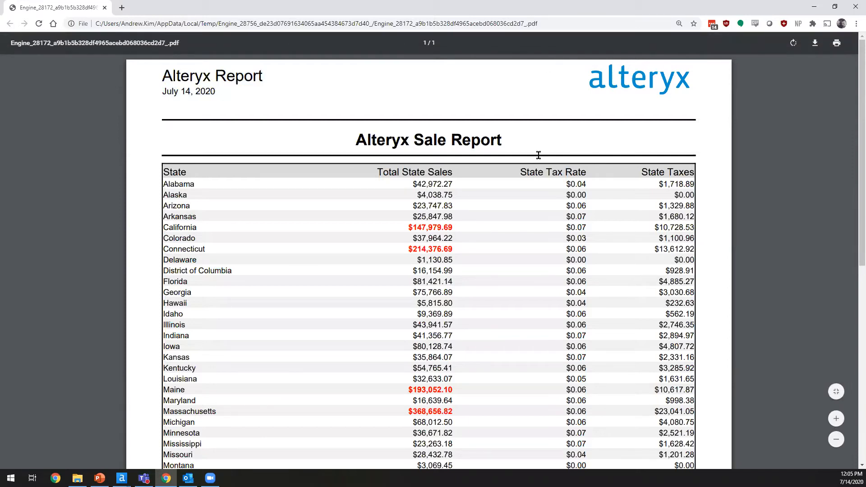
Step: Highlight the first table rows and the column header row, then minimize Chrome
{"action": "scroll", "coordinate": [215, 228], "scroll_direction": "down", "scroll_amount": 3}
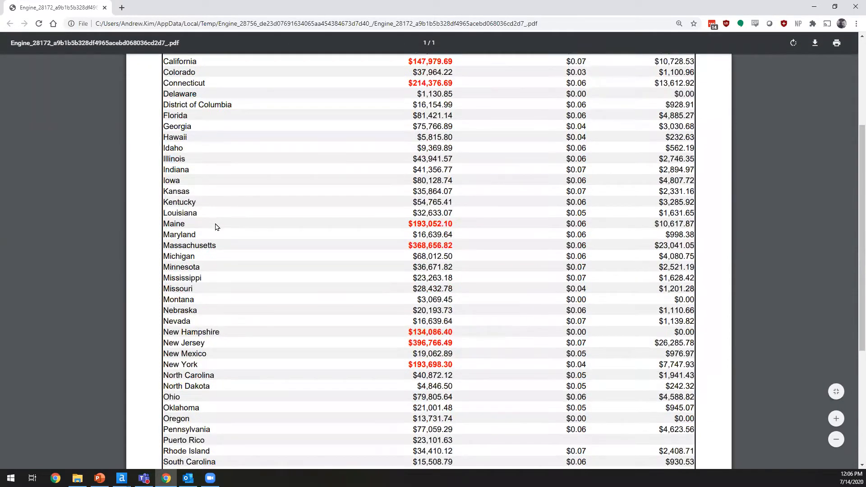
{"action": "scroll", "coordinate": [216, 225], "scroll_direction": "up", "scroll_amount": 3}
{"action": "left_click_drag", "start_coordinate": [166, 171], "coordinate": [413, 185]}
{"action": "left_click", "coordinate": [414, 185]}
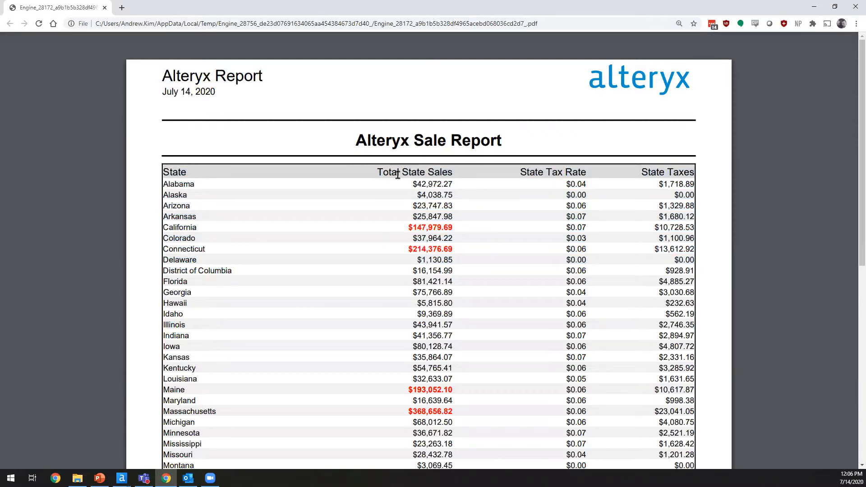
{"action": "triple_click", "coordinate": [540, 170]}
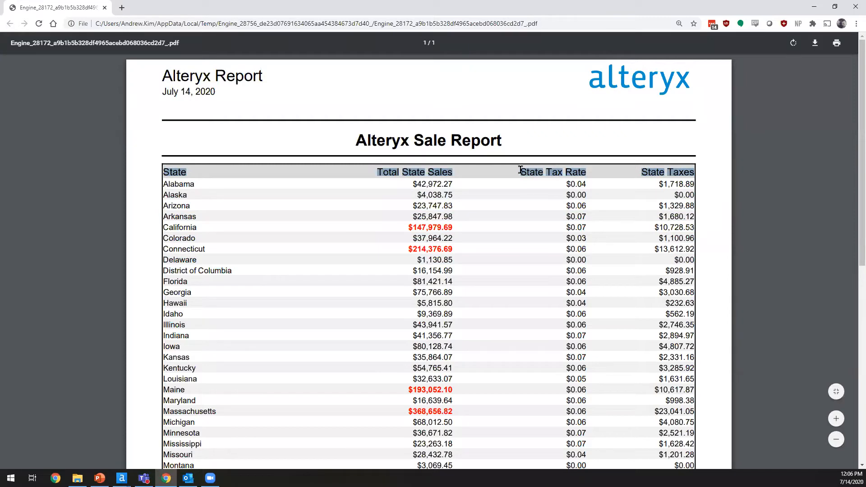
{"action": "left_click", "coordinate": [656, 181]}
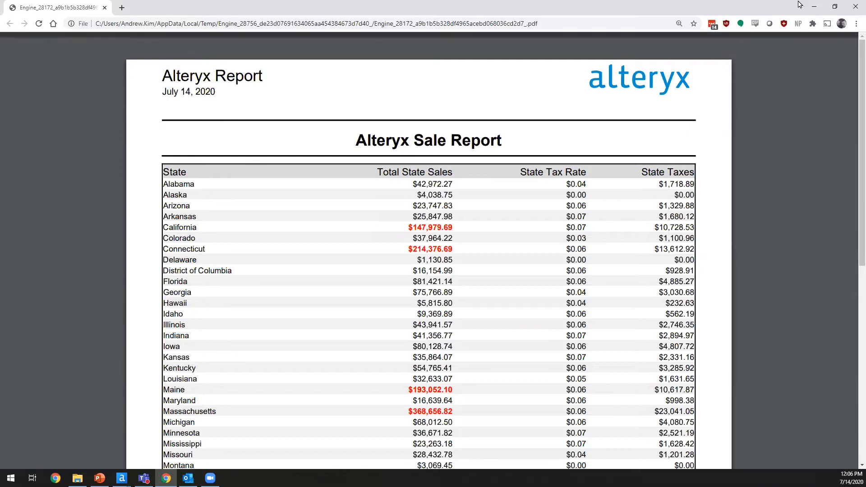
{"action": "left_click", "coordinate": [815, 5]}
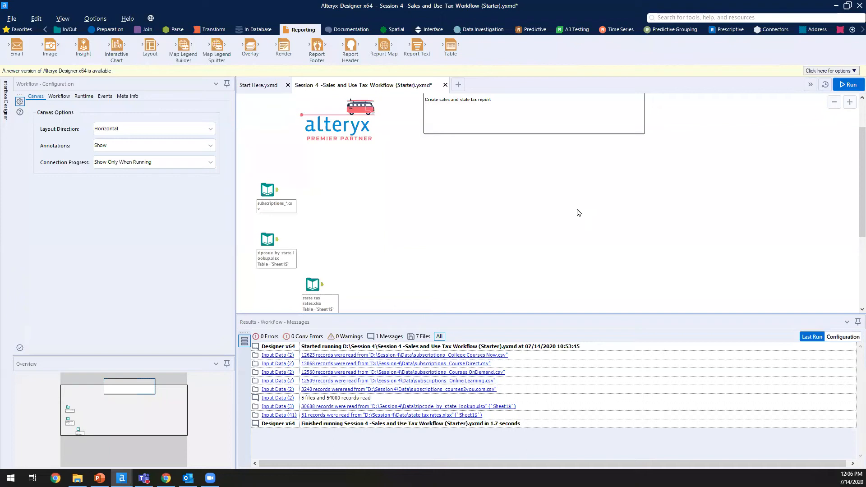
Step: Zoom the canvas and nudge the state tax rates input further down and right
{"action": "scroll", "coordinate": [422, 210], "scroll_direction": "down", "scroll_amount": 2}
{"action": "scroll", "coordinate": [420, 212], "scroll_direction": "up", "scroll_amount": 1}
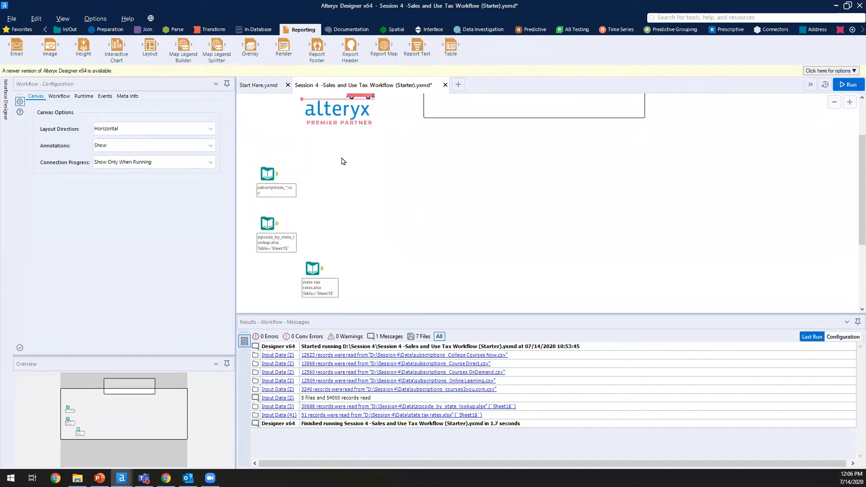
{"action": "scroll", "coordinate": [345, 170], "scroll_direction": "up", "scroll_amount": 3}
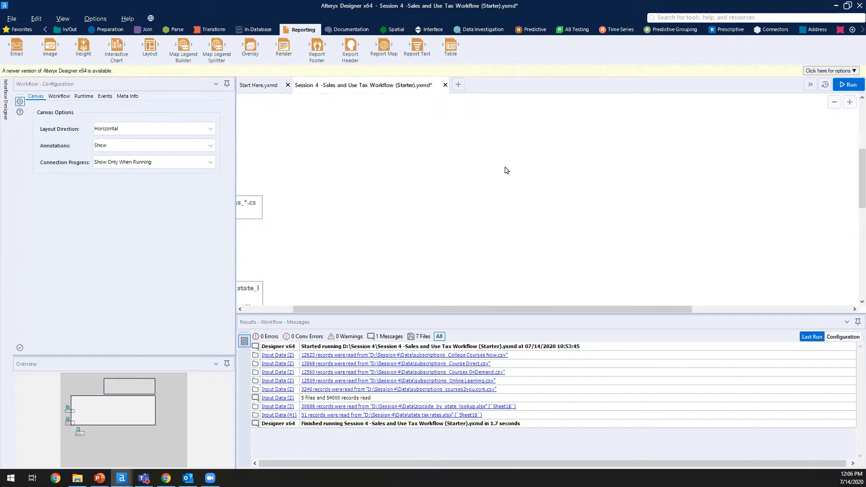
{"action": "scroll", "coordinate": [494, 175], "scroll_direction": "down", "scroll_amount": 1}
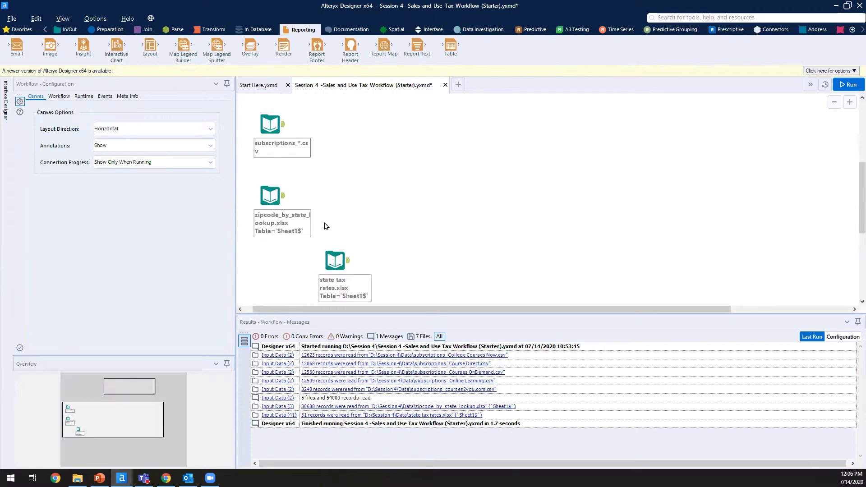
{"action": "left_click", "coordinate": [338, 271]}
{"action": "left_click_drag", "start_coordinate": [398, 299], "coordinate": [400, 295]}
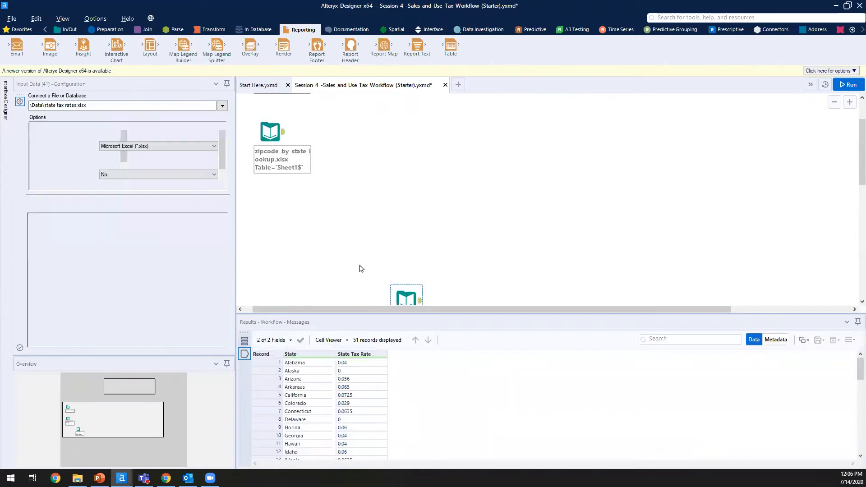
Step: Preview the subscriptions input's records again: 9 fields, 54,000 records
{"action": "scroll", "coordinate": [360, 267], "scroll_direction": "up", "scroll_amount": 12}
{"action": "scroll", "coordinate": [361, 267], "scroll_direction": "down", "scroll_amount": 3}
{"action": "scroll", "coordinate": [361, 267], "scroll_direction": "down", "scroll_amount": 2}
{"action": "left_click", "coordinate": [270, 149]}
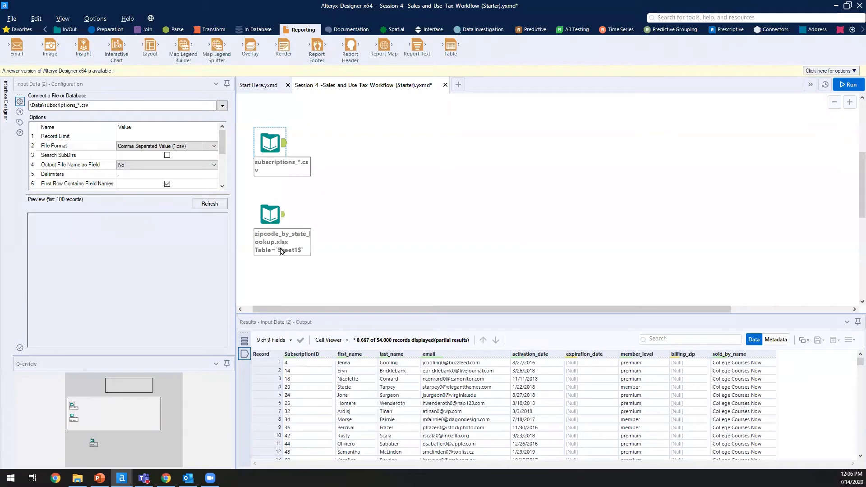
Step: Preview the zipcode lookup and subscriptions input data in the Results grid
{"action": "left_click", "coordinate": [284, 221]}
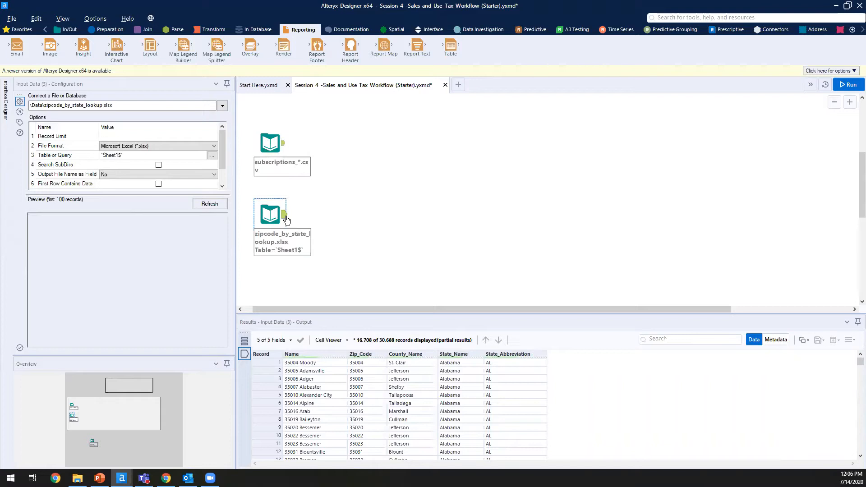
{"action": "left_click", "coordinate": [275, 144]}
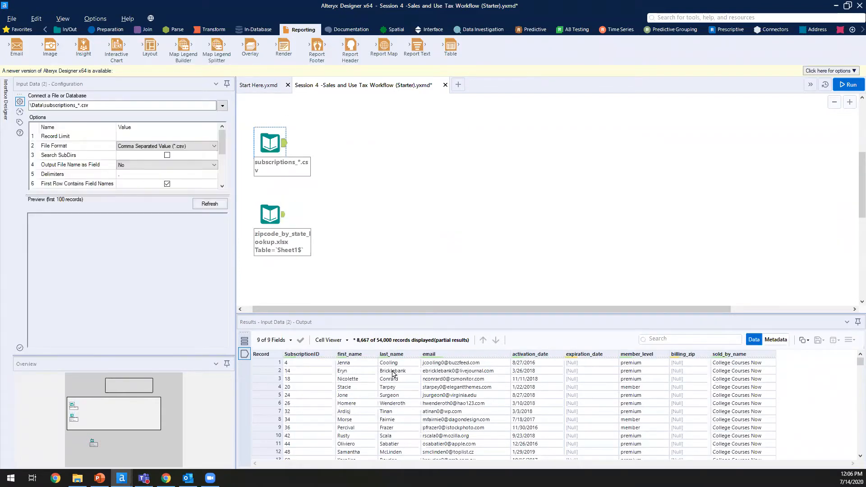
{"action": "scroll", "coordinate": [672, 368], "scroll_direction": "down", "scroll_amount": 20}
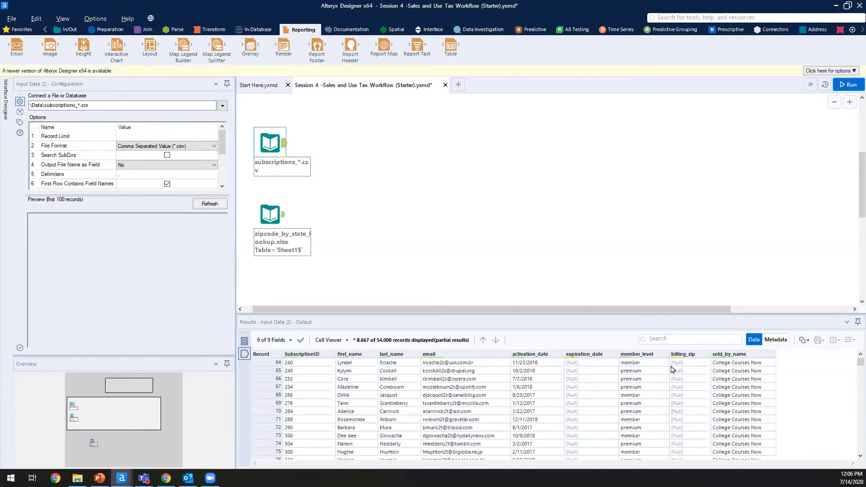
{"action": "scroll", "coordinate": [638, 381], "scroll_direction": "up", "scroll_amount": 7}
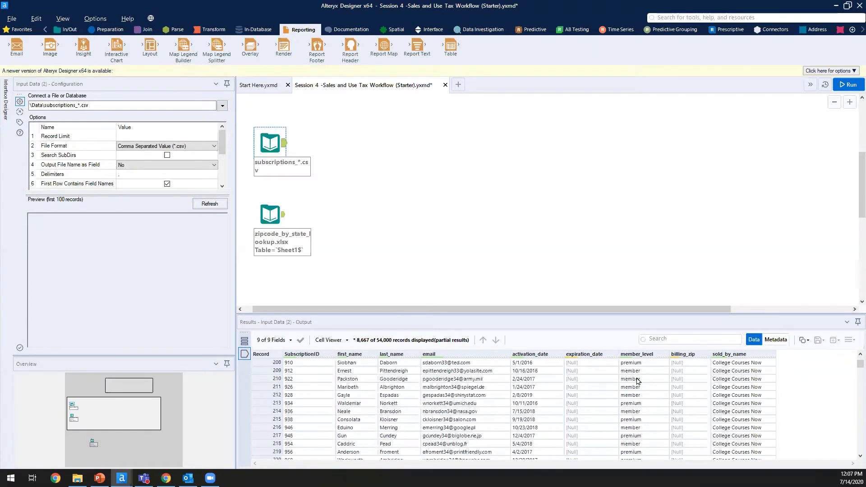
{"action": "scroll", "coordinate": [636, 381], "scroll_direction": "up", "scroll_amount": 8}
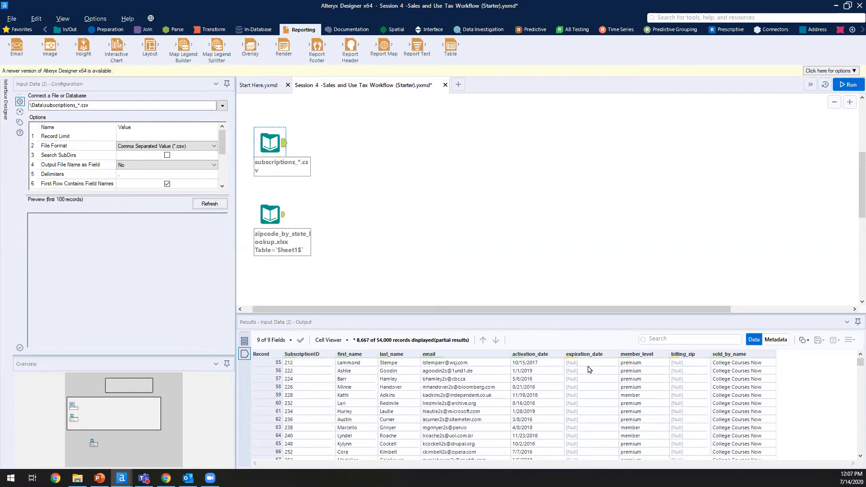
{"action": "left_click", "coordinate": [277, 236]}
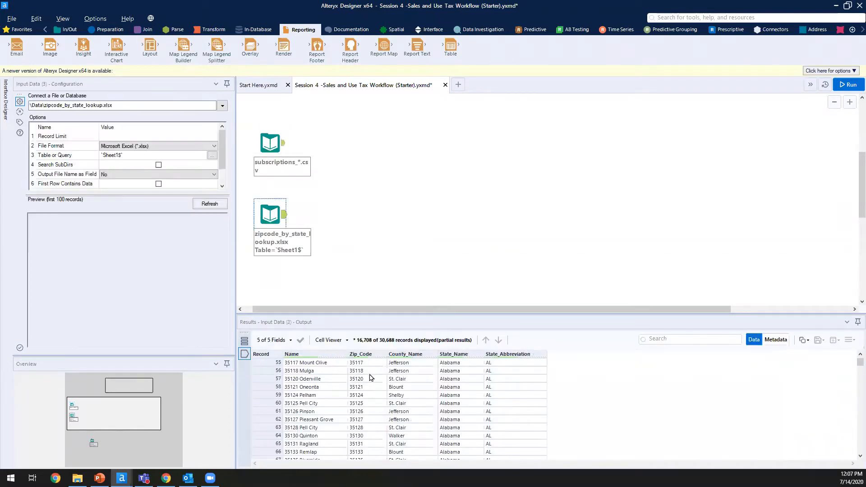
{"action": "scroll", "coordinate": [522, 452], "scroll_direction": "down", "scroll_amount": 5}
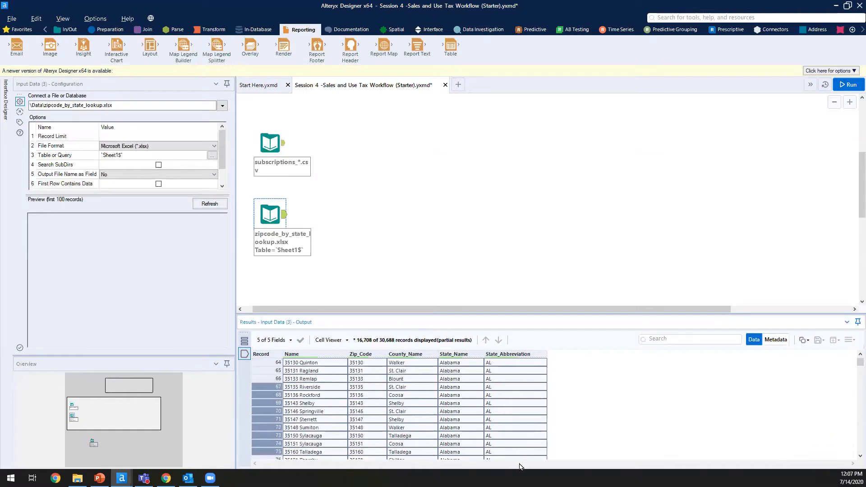
{"action": "left_click", "coordinate": [492, 436]}
{"action": "scroll", "coordinate": [425, 412], "scroll_direction": "up", "scroll_amount": 20}
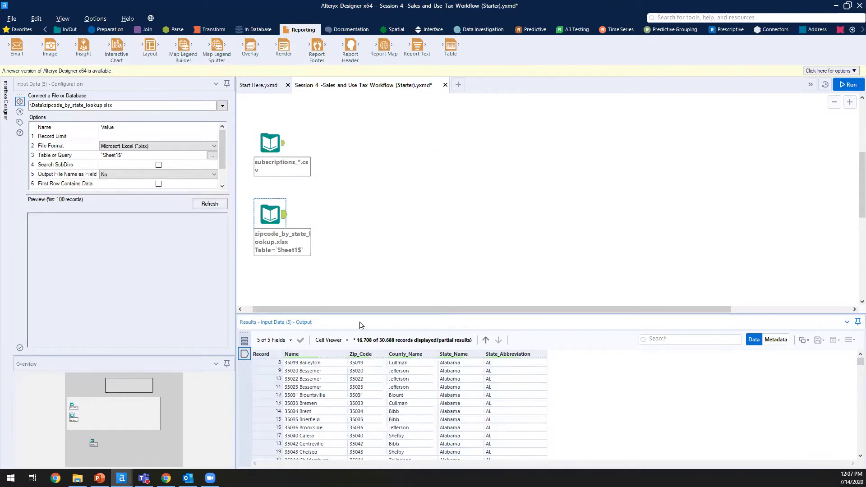
Step: Reselect the subscriptions input and inspect how its activation_date values are written
{"action": "left_click", "coordinate": [276, 149]}
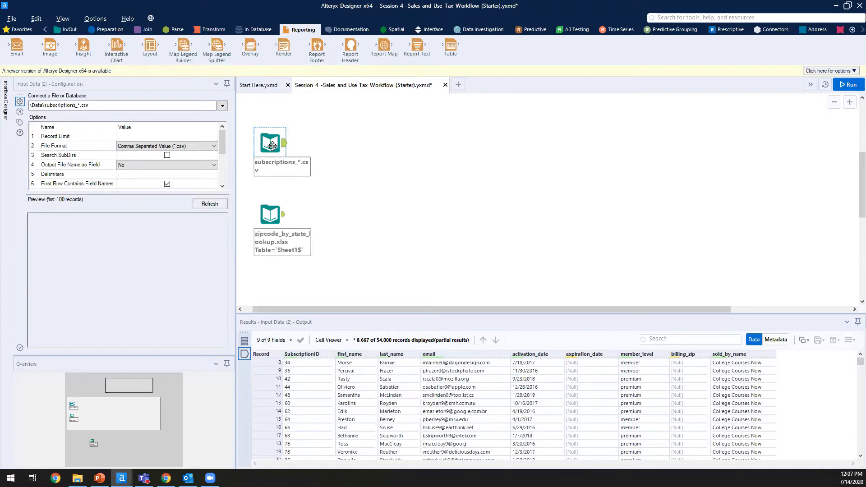
{"action": "left_click", "coordinate": [522, 380]}
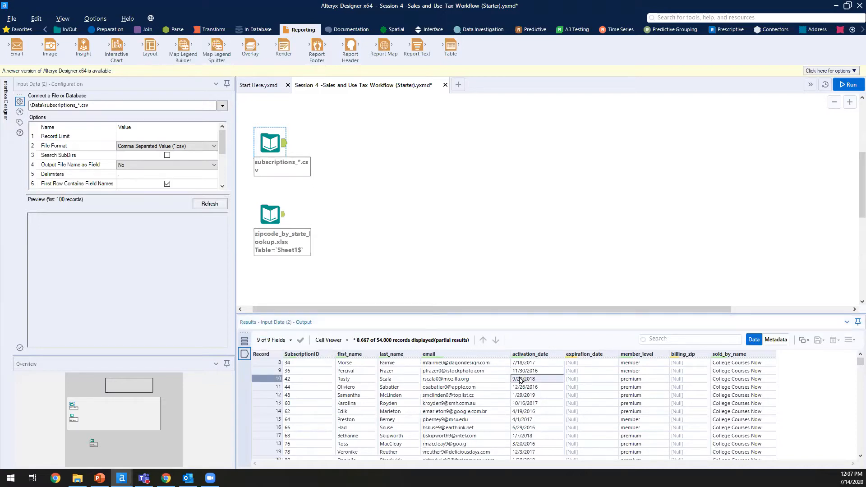
{"action": "scroll", "coordinate": [608, 385], "scroll_direction": "down", "scroll_amount": 20}
{"action": "scroll", "coordinate": [608, 385], "scroll_direction": "down", "scroll_amount": 20}
{"action": "mouse_move", "coordinate": [860, 364]}
{"action": "left_mouse_down"}
{"action": "mouse_move", "coordinate": [854, 467]}
{"action": "mouse_move", "coordinate": [854, 352]}
{"action": "left_mouse_up"}
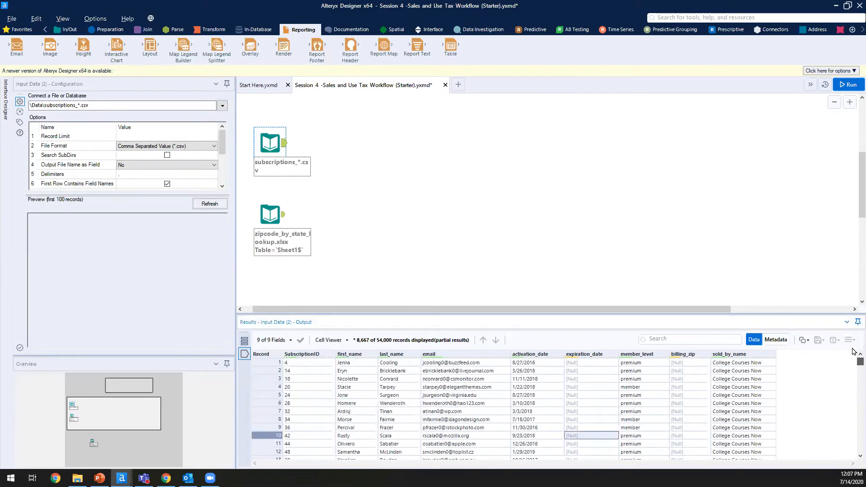
{"action": "left_click", "coordinate": [539, 372]}
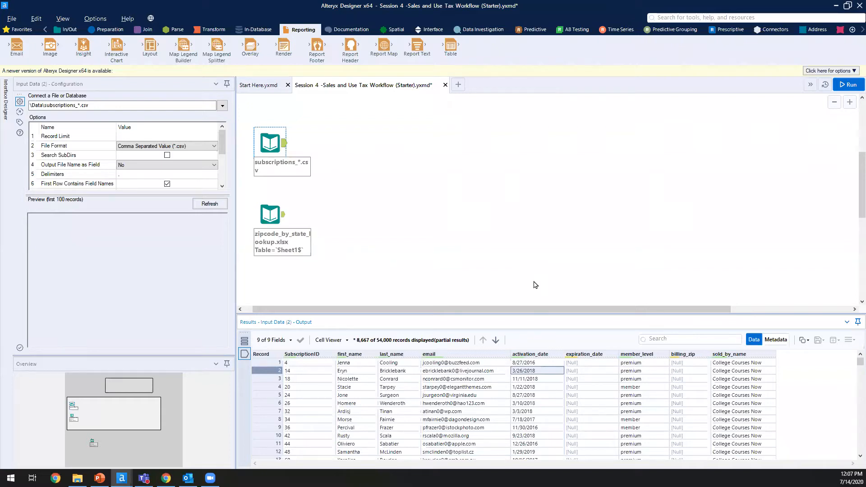
{"action": "left_click", "coordinate": [111, 30]}
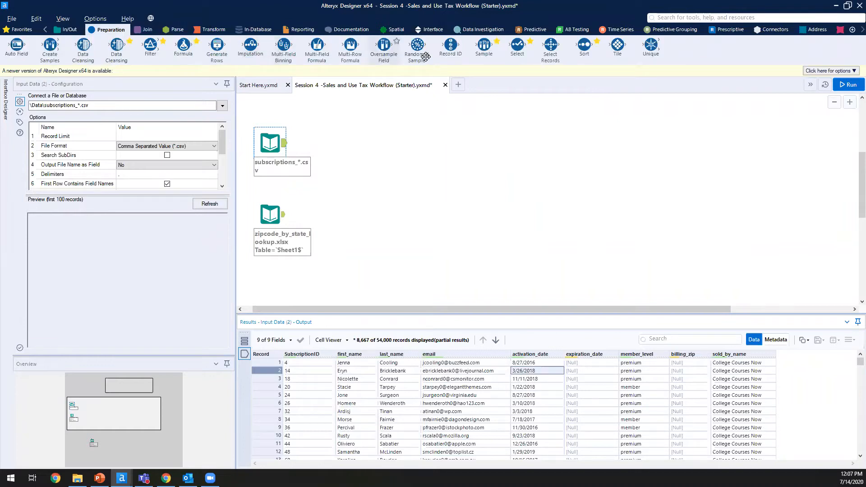
{"action": "left_click_drag", "start_coordinate": [513, 54], "coordinate": [328, 142]}
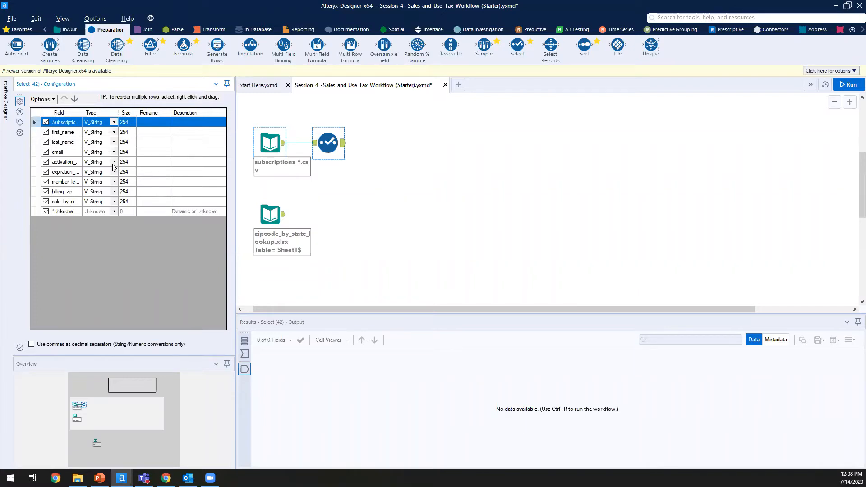
{"action": "left_click_drag", "start_coordinate": [364, 126], "coordinate": [309, 170]}
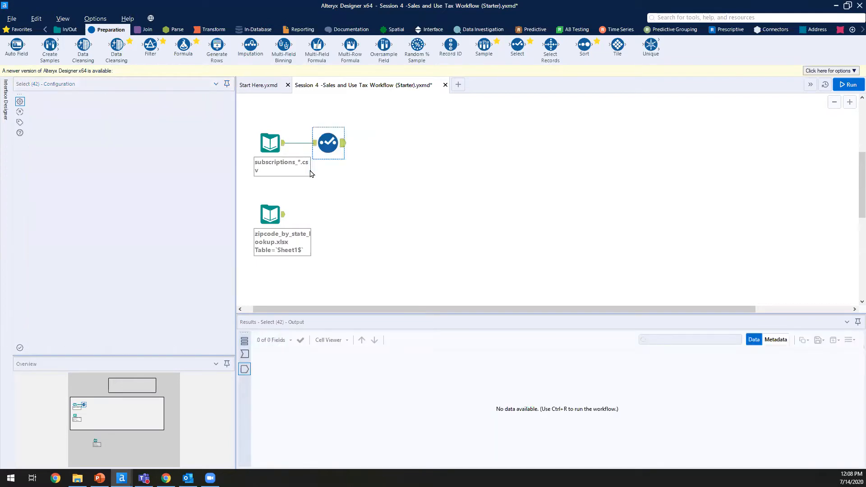
{"action": "key", "text": "Delete"}
{"action": "left_click", "coordinate": [176, 29]}
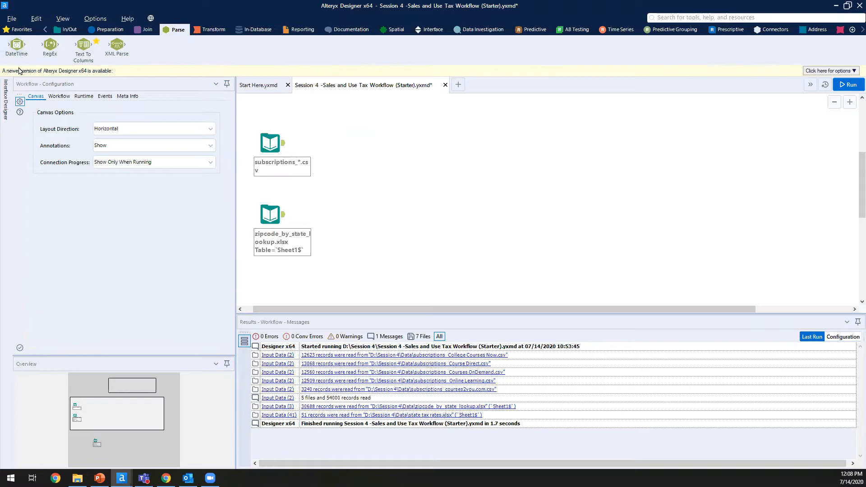
Step: Place a DateTime tool from the Parse category, connected after the subscriptions input
{"action": "mouse_move", "coordinate": [13, 53]}
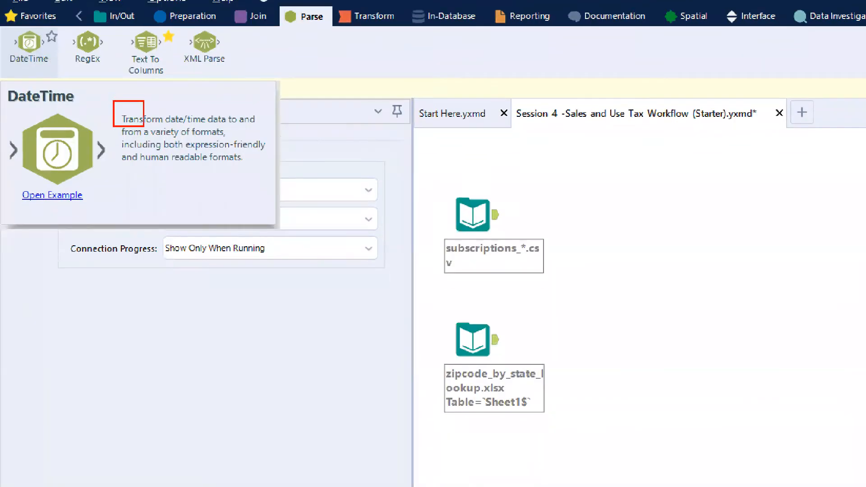
{"action": "mouse_move", "coordinate": [143, 127]}
{"action": "left_mouse_down"}
{"action": "mouse_move", "coordinate": [303, 191]}
{"action": "mouse_move", "coordinate": [268, 175]}
{"action": "left_mouse_up"}
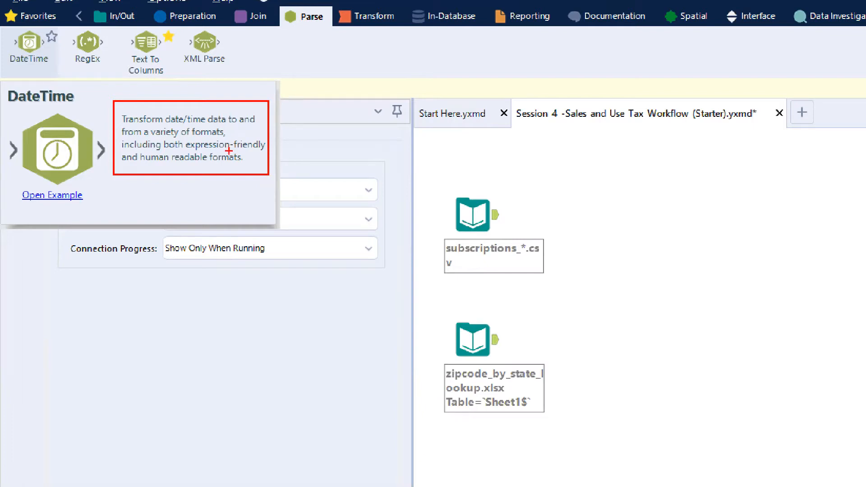
{"action": "left_click_drag", "start_coordinate": [173, 166], "coordinate": [204, 206]}
{"action": "left_click_drag", "start_coordinate": [234, 139], "coordinate": [275, 115]}
{"action": "key", "text": "ctrl+z"}
{"action": "left_click_drag", "start_coordinate": [227, 140], "coordinate": [269, 118]}
{"action": "scroll", "coordinate": [269, 113], "scroll_direction": "up", "scroll_amount": 4}
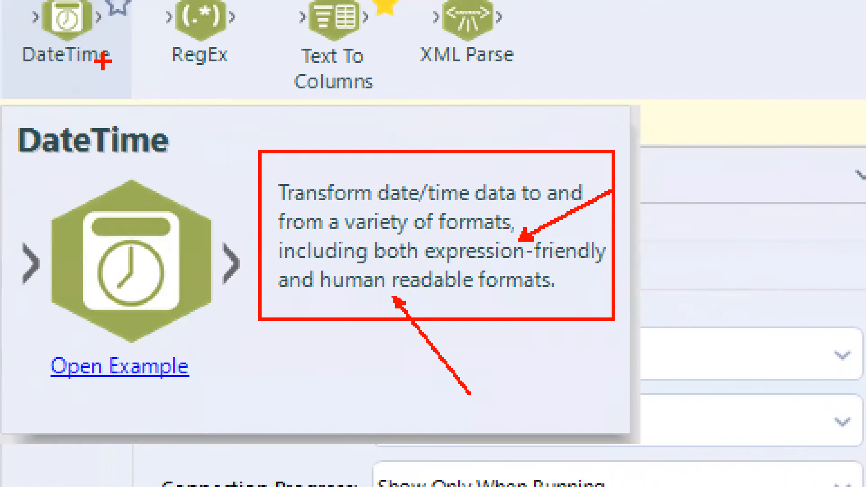
{"action": "scroll", "coordinate": [102, 60], "scroll_direction": "down", "scroll_amount": 5}
{"action": "key", "text": "Escape"}
{"action": "left_click_drag", "start_coordinate": [31, 50], "coordinate": [334, 144]}
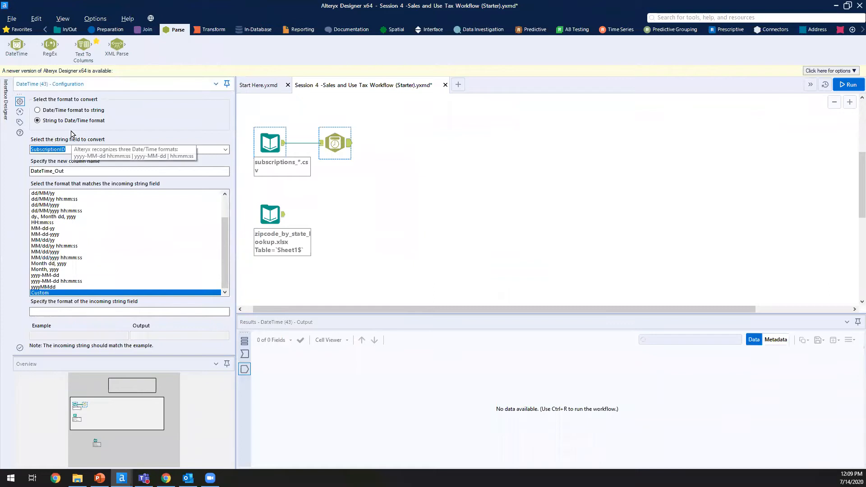
Step: Convert activation_date from MM/dd/yyyy text into a new column named 'Activation Date'
{"action": "left_click", "coordinate": [92, 121]}
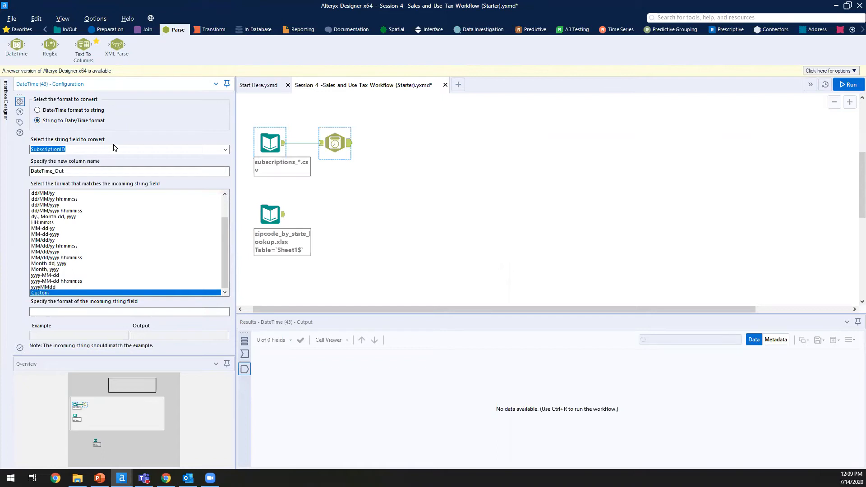
{"action": "left_click", "coordinate": [226, 152]}
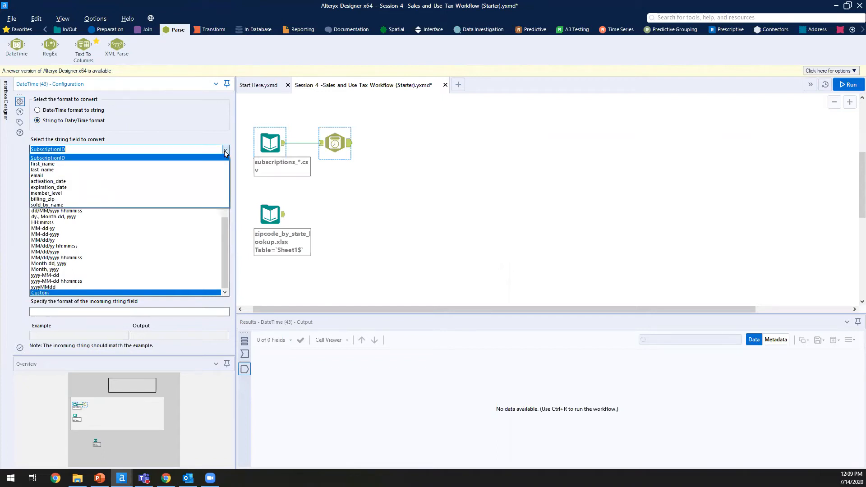
{"action": "left_click", "coordinate": [100, 182]}
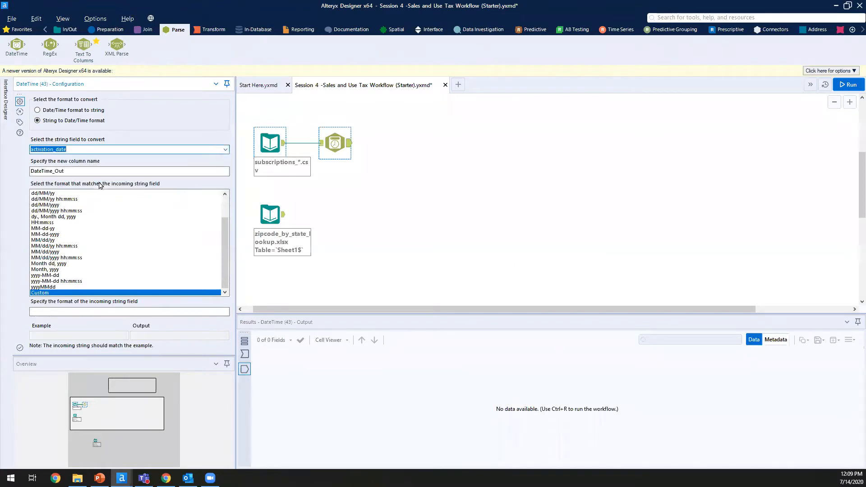
{"action": "left_click", "coordinate": [151, 171]}
{"action": "key", "text": "BackSpace"}
{"action": "key", "text": "BackSpace"}
{"action": "key", "text": "BackSpace"}
{"action": "key", "text": "BackSpace"}
{"action": "key", "text": "BackSpace"}
{"action": "key", "text": "BackSpace"}
{"action": "key", "text": "BackSpace"}
{"action": "key", "text": "BackSpace"}
{"action": "key", "text": "BackSpace"}
{"action": "key", "text": "BackSpace"}
{"action": "key", "text": "BackSpace"}
{"action": "key", "text": "BackSpace"}
{"action": "type", "text": "Activation Date"}
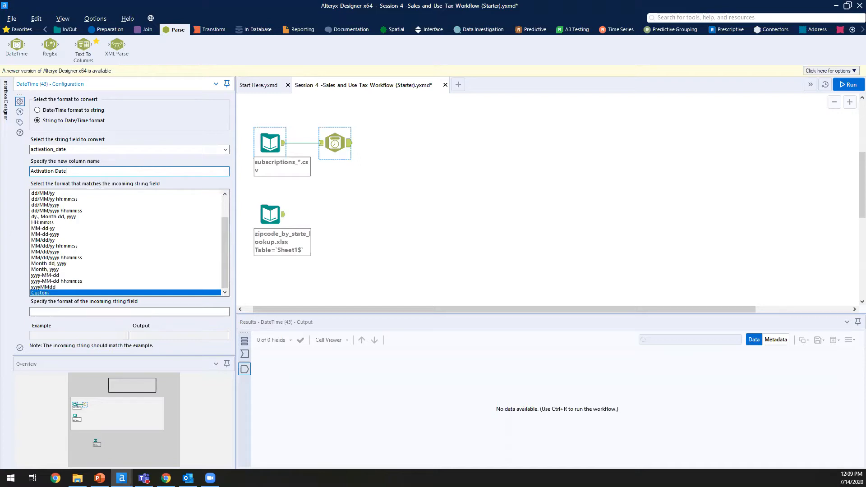
{"action": "left_click", "coordinate": [69, 255]}
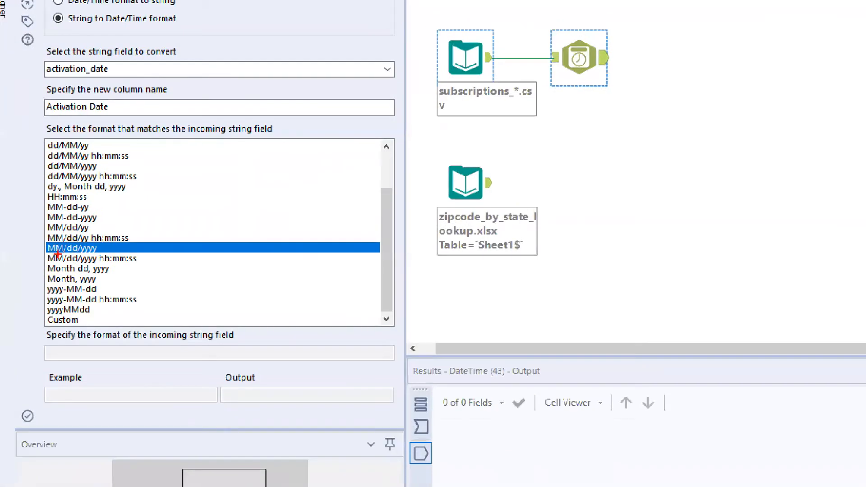
{"action": "left_click_drag", "start_coordinate": [47, 256], "coordinate": [31, 279]}
{"action": "left_click_drag", "start_coordinate": [112, 230], "coordinate": [122, 218]}
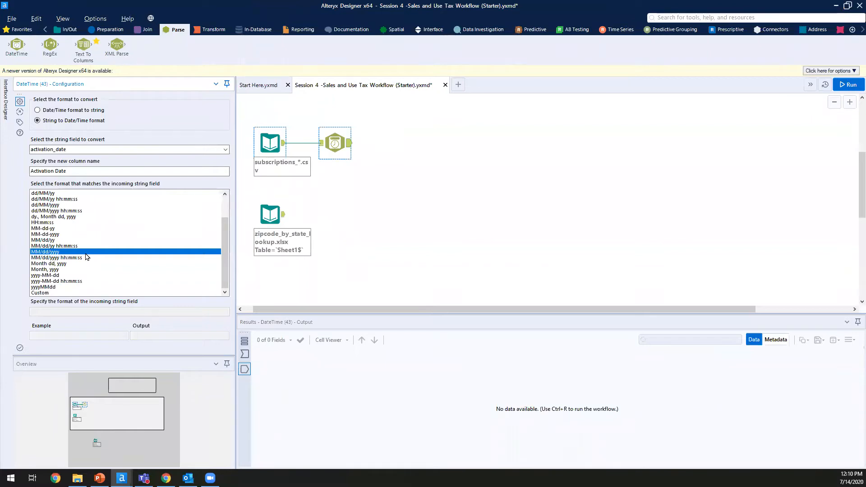
{"action": "left_click", "coordinate": [659, 134]}
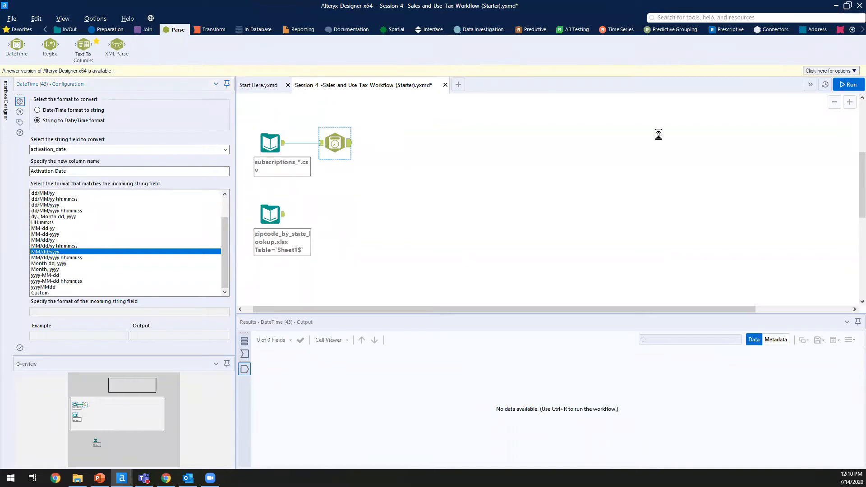
{"action": "left_click", "coordinate": [851, 86]}
{"action": "left_click", "coordinate": [851, 85]}
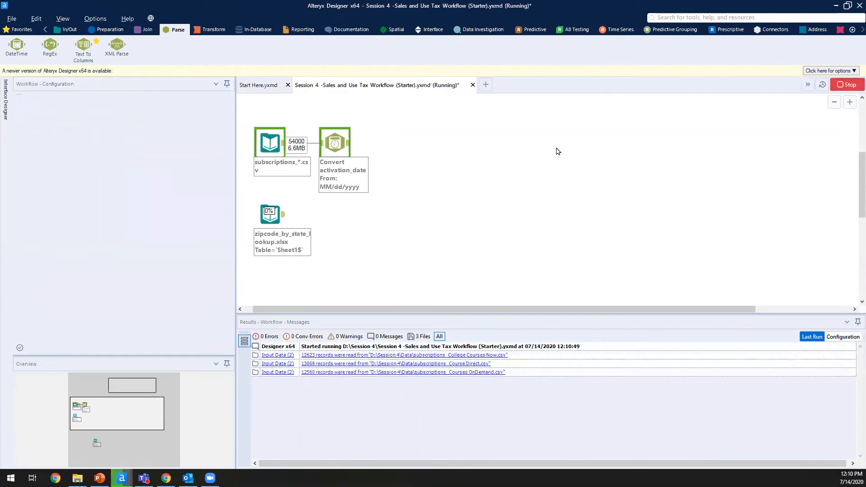
{"action": "left_click", "coordinate": [348, 144]}
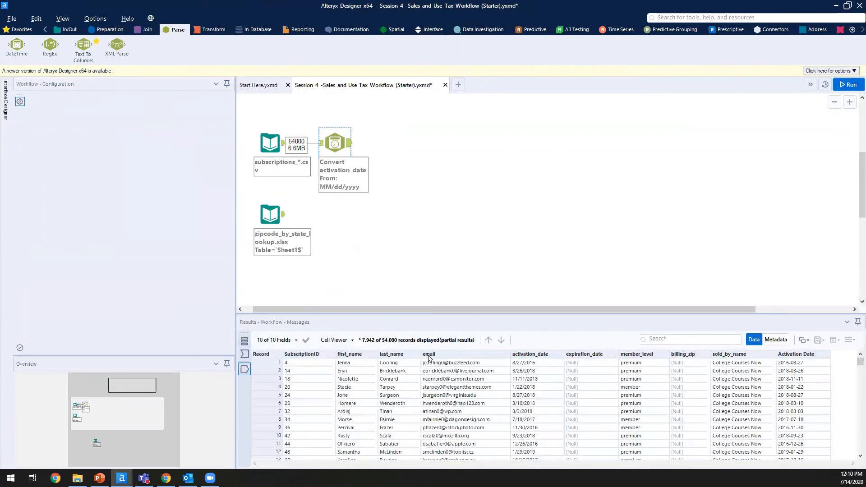
{"action": "scroll", "coordinate": [574, 401], "scroll_direction": "down", "scroll_amount": 6}
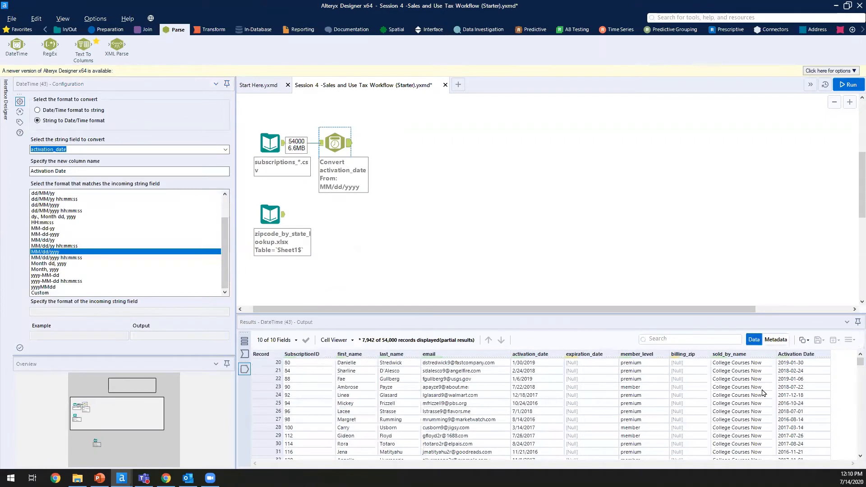
{"action": "left_click", "coordinate": [796, 371]}
{"action": "left_click_drag", "start_coordinate": [800, 364], "coordinate": [795, 437]}
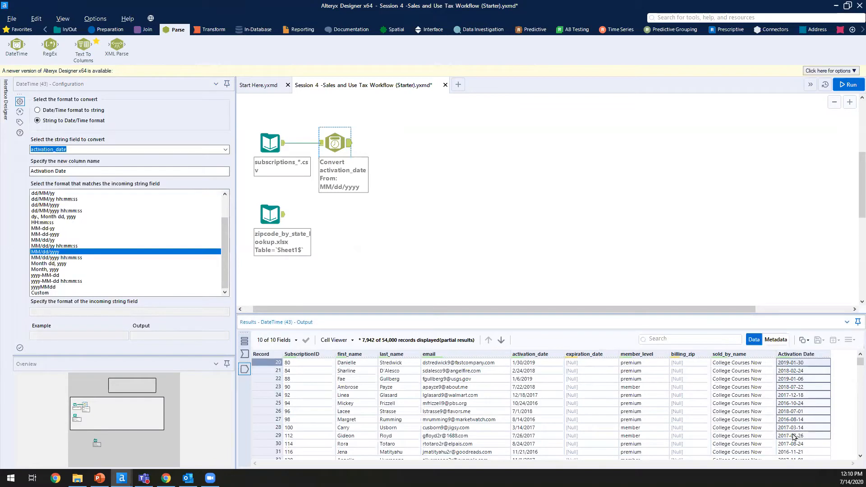
{"action": "left_click", "coordinate": [794, 436]}
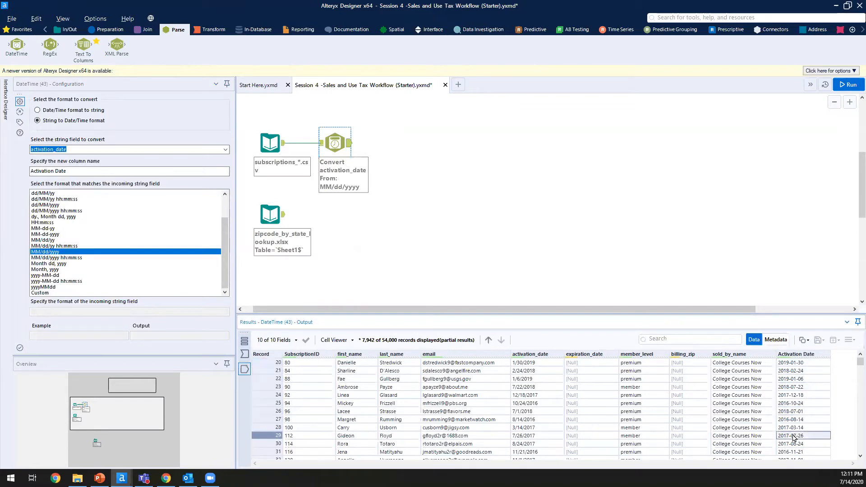
{"action": "left_click", "coordinate": [546, 389]}
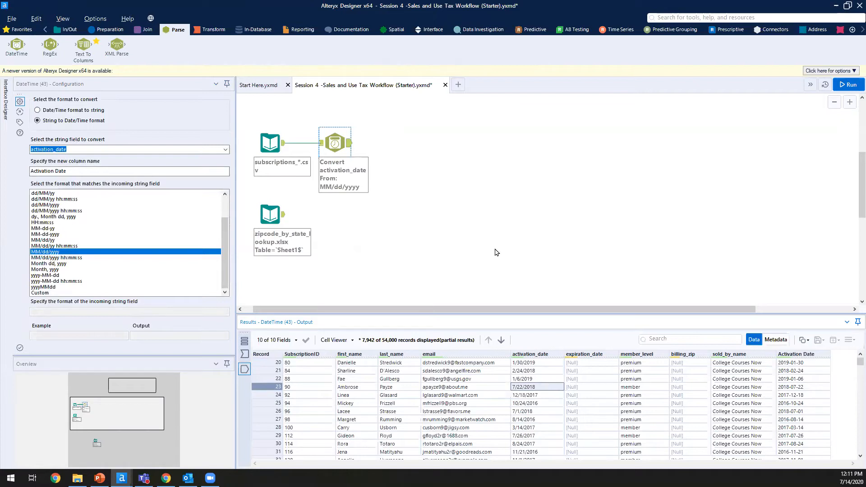
{"action": "left_click", "coordinate": [790, 364]}
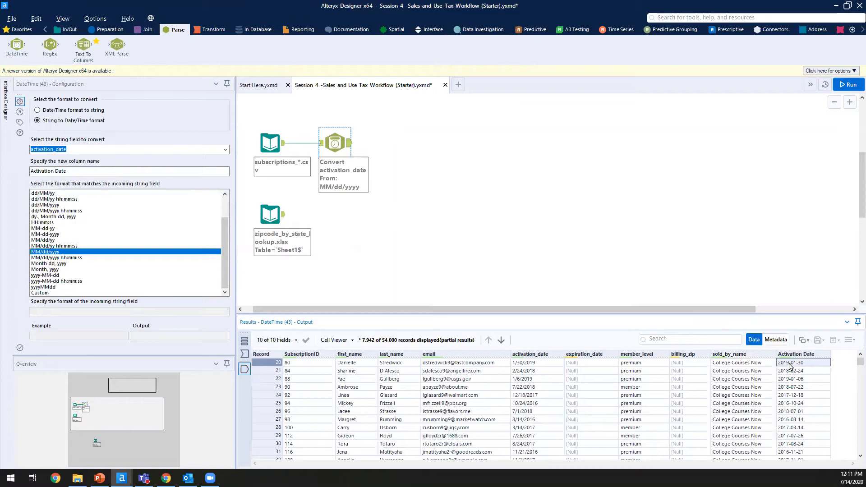
{"action": "left_click", "coordinate": [547, 363]}
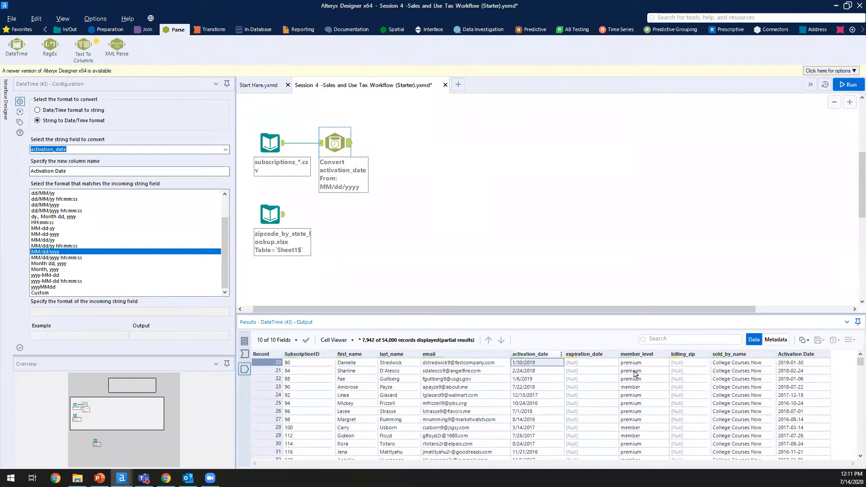
{"action": "left_click", "coordinate": [797, 379]}
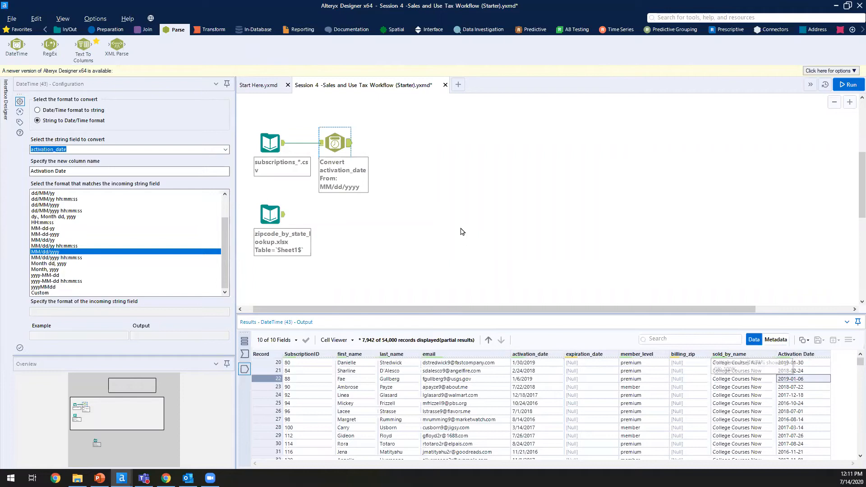
{"action": "left_click", "coordinate": [463, 228]}
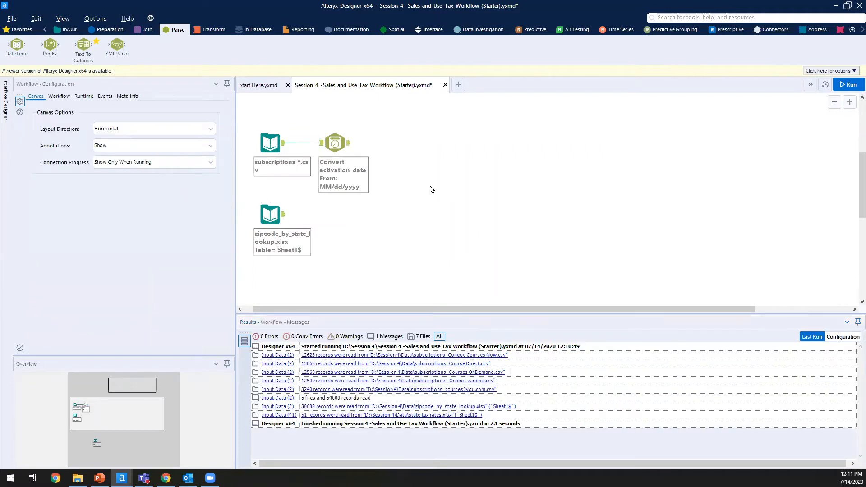
{"action": "left_click", "coordinate": [270, 142]}
{"action": "left_click", "coordinate": [589, 372]}
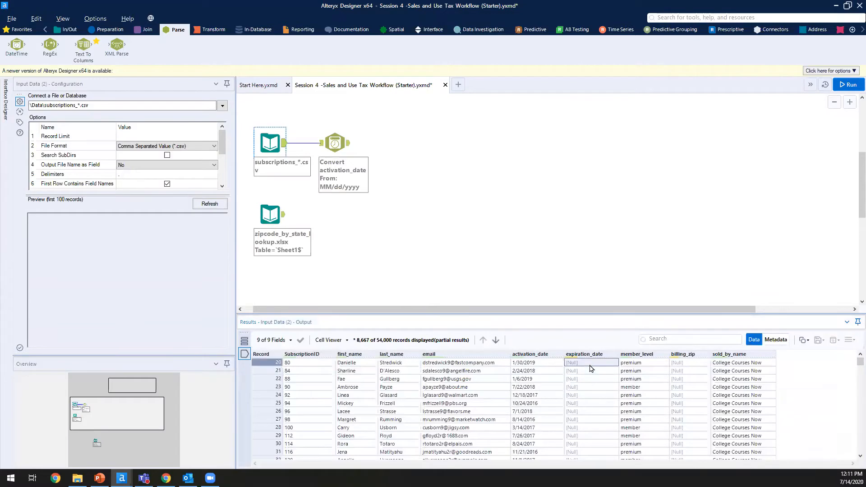
{"action": "left_click_drag", "start_coordinate": [589, 374], "coordinate": [577, 405]}
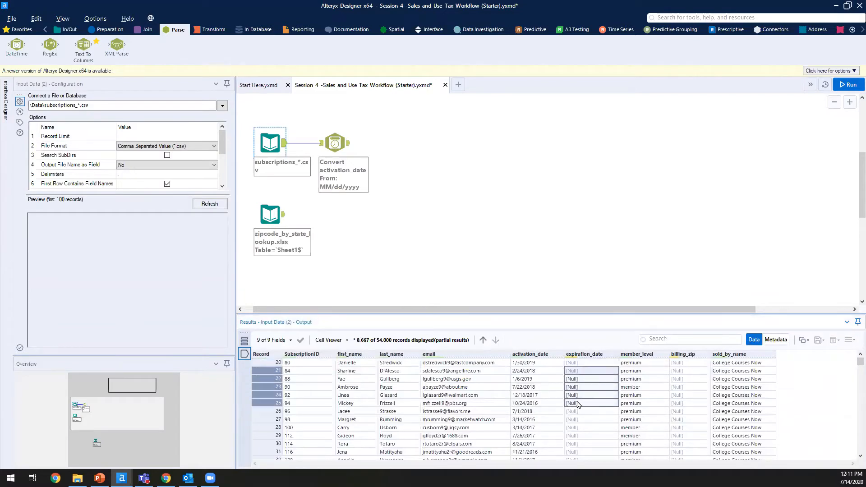
{"action": "scroll", "coordinate": [578, 405], "scroll_direction": "up", "scroll_amount": 5}
{"action": "left_click_drag", "start_coordinate": [577, 364], "coordinate": [595, 420]}
{"action": "left_click", "coordinate": [594, 420]}
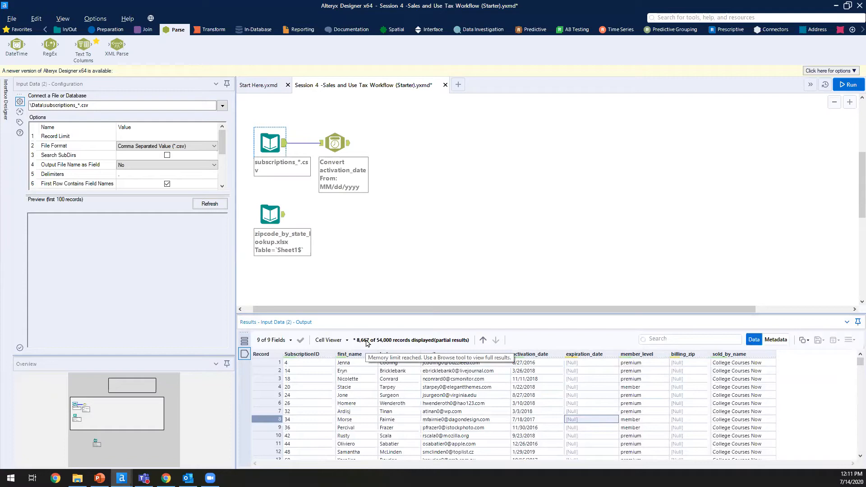
{"action": "left_click", "coordinate": [342, 144]}
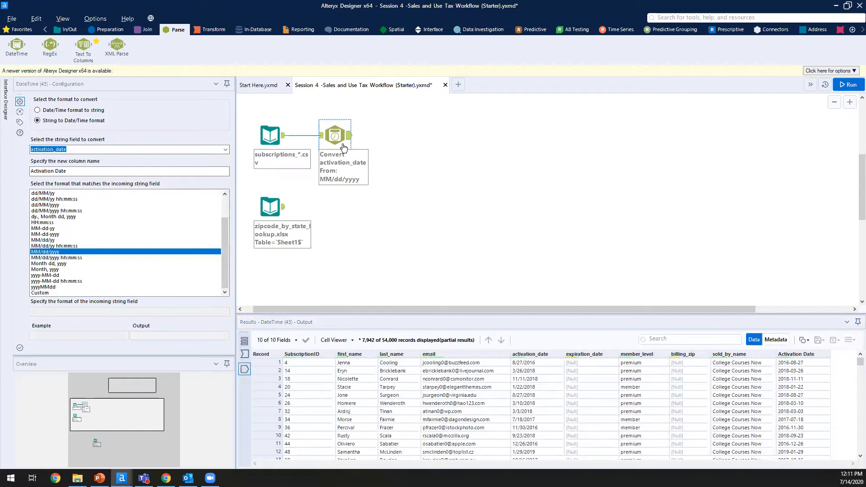
Step: Duplicate the configured DateTime tool and connect the copy after the first one
{"action": "left_click_drag", "start_coordinate": [16, 44], "coordinate": [385, 203]}
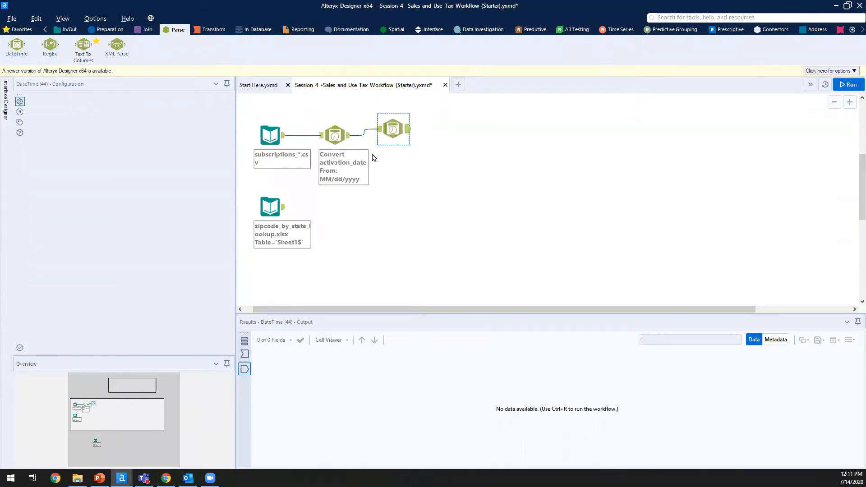
{"action": "key", "text": "Delete"}
{"action": "left_click", "coordinate": [343, 142]}
{"action": "key", "text": "ctrl+c"}
{"action": "key", "text": "ctrl+v"}
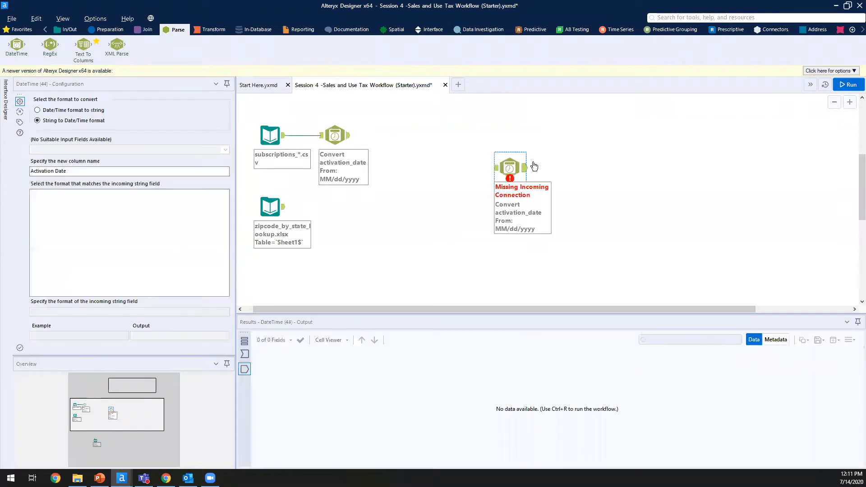
{"action": "left_click_drag", "start_coordinate": [524, 163], "coordinate": [425, 132]}
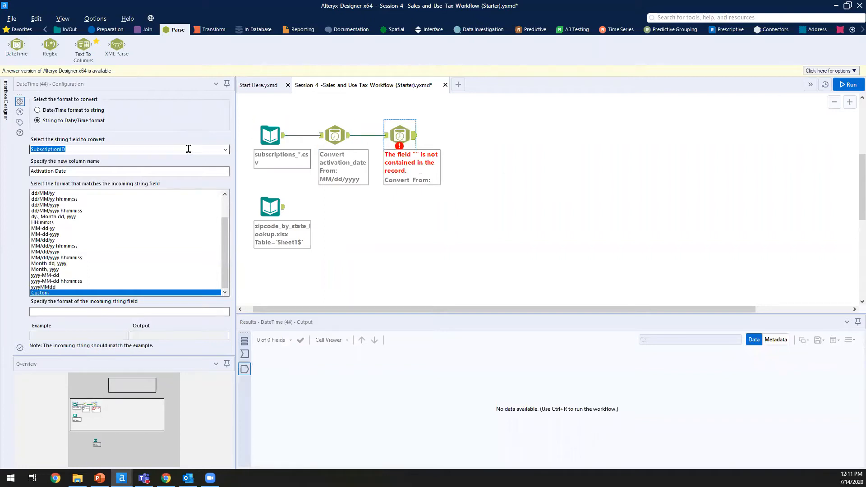
Step: Set the copy to convert expiration_date from MM/dd/yyyy into an 'Expiration Date' column
{"action": "left_click", "coordinate": [226, 151]}
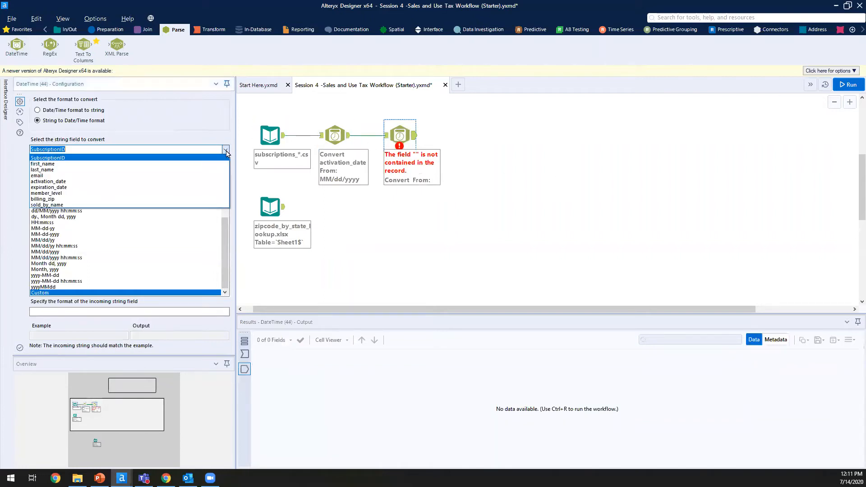
{"action": "left_click", "coordinate": [89, 190]}
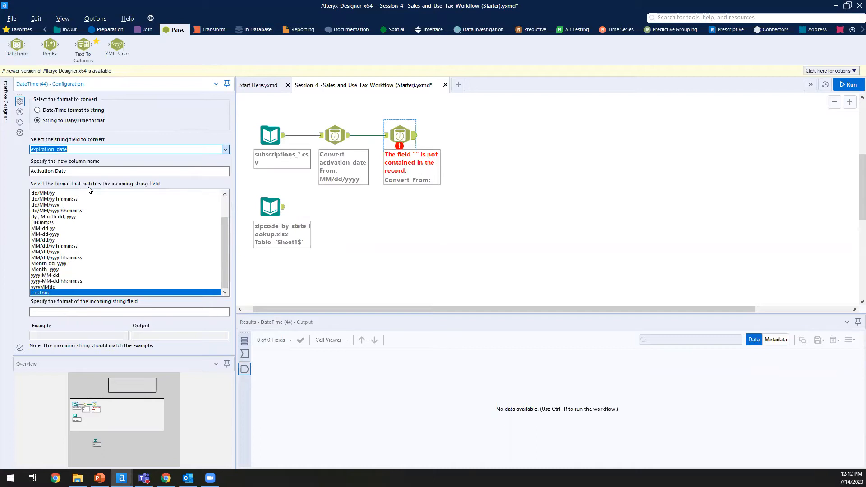
{"action": "double_click", "coordinate": [34, 173]}
{"action": "type", "text": "Exp"}
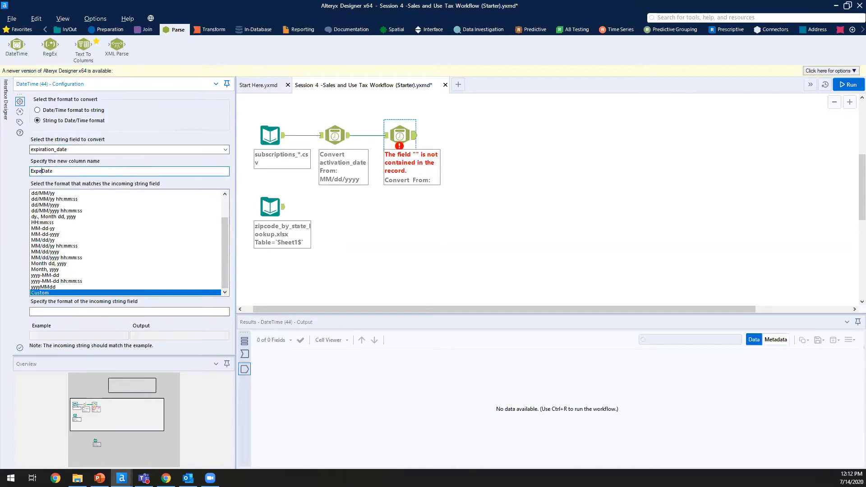
{"action": "type", "text": "iration"}
{"action": "left_click", "coordinate": [128, 200]}
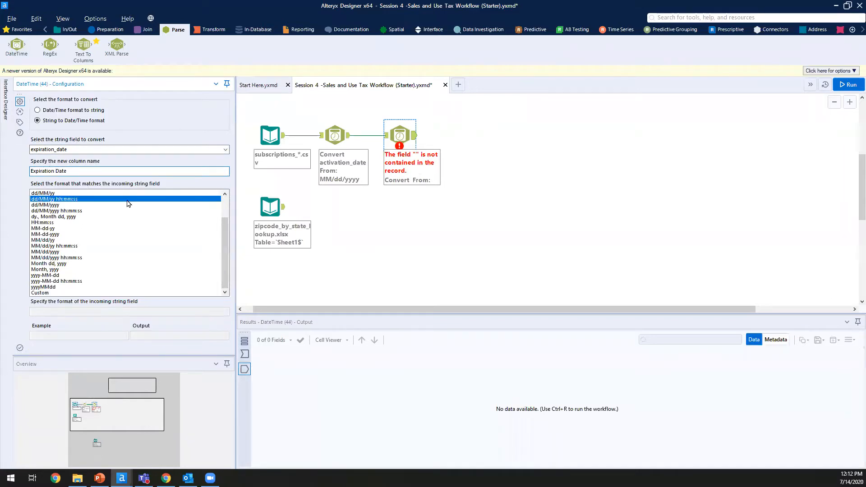
{"action": "left_click", "coordinate": [54, 252]}
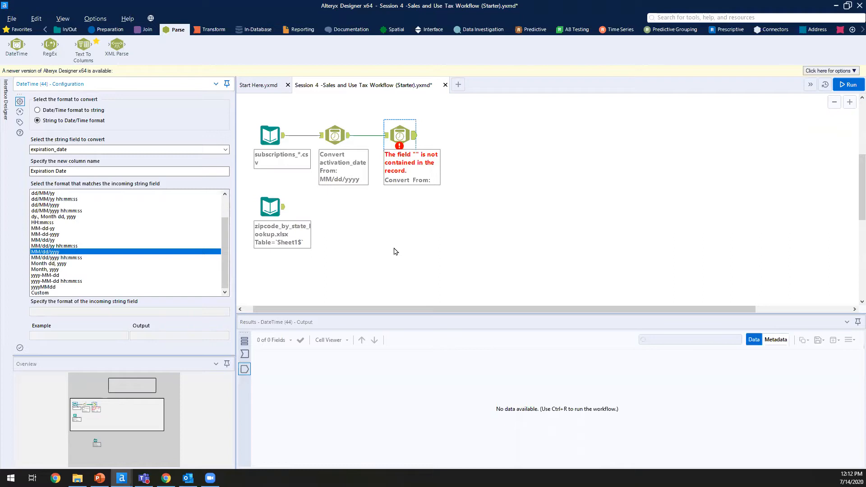
Step: Run the workflow and check the new Expiration Date values
{"action": "left_click", "coordinate": [847, 85]}
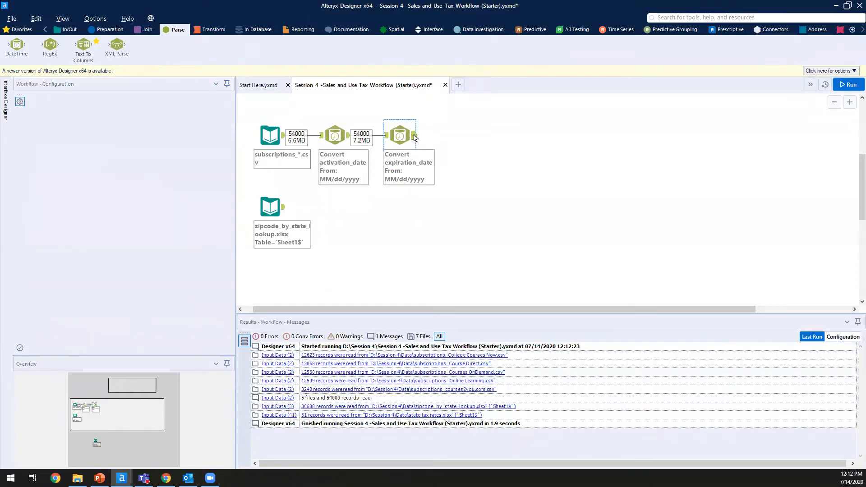
{"action": "left_click", "coordinate": [830, 388]}
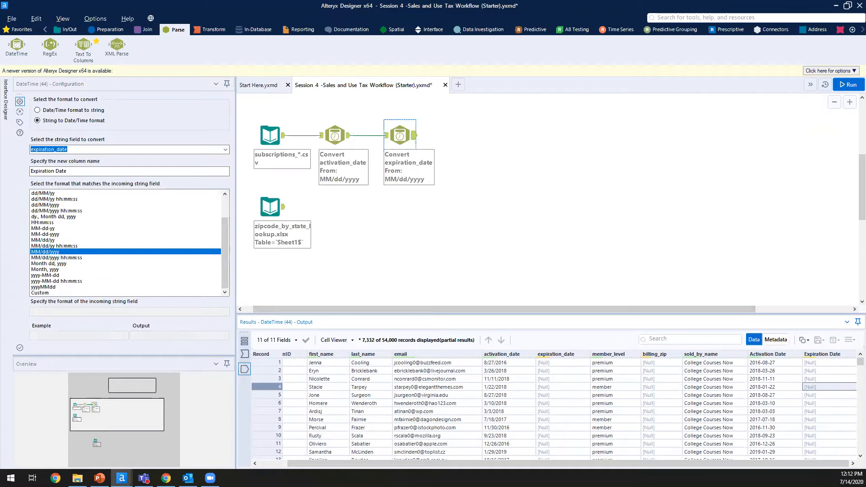
{"action": "left_click", "coordinate": [503, 174]}
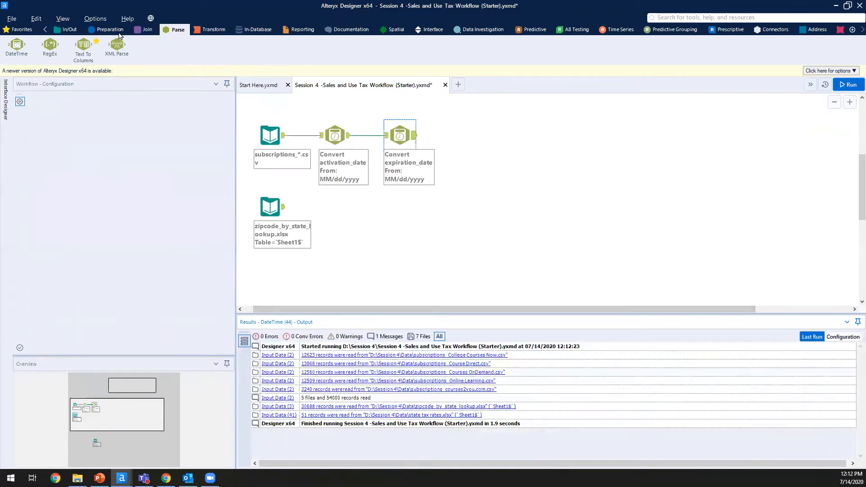
Step: Add a Select tool after Convert expiration_date and uncheck the original activation_date field
{"action": "left_click", "coordinate": [115, 32]}
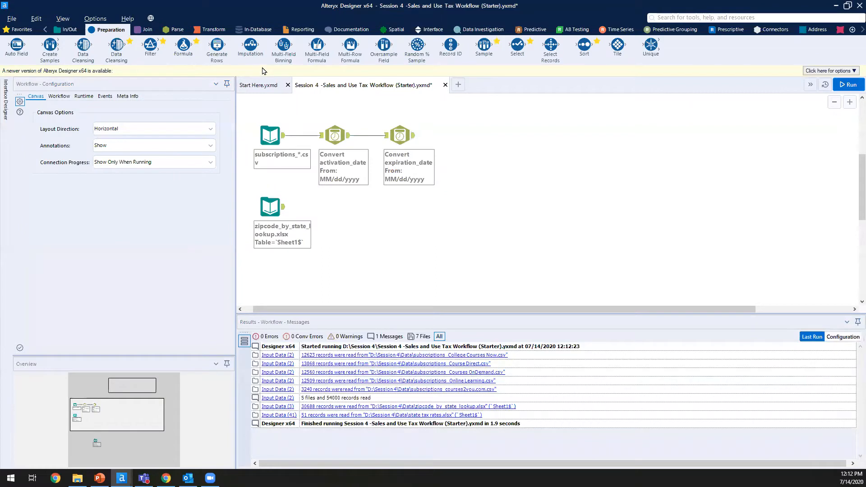
{"action": "left_click_drag", "start_coordinate": [518, 47], "coordinate": [456, 134]}
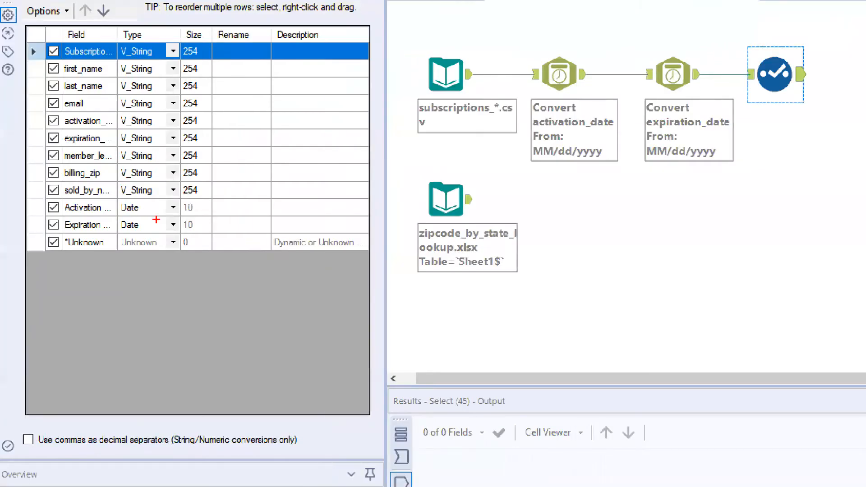
{"action": "left_click_drag", "start_coordinate": [151, 227], "coordinate": [248, 289]}
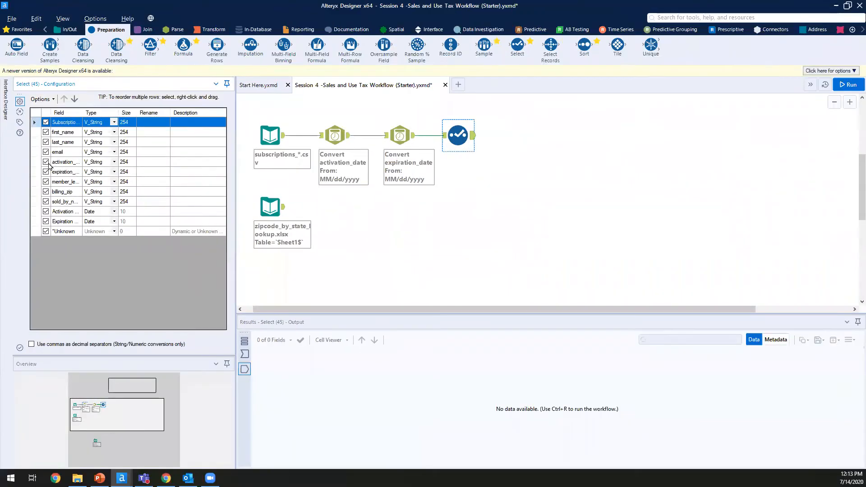
{"action": "left_click", "coordinate": [53, 121]}
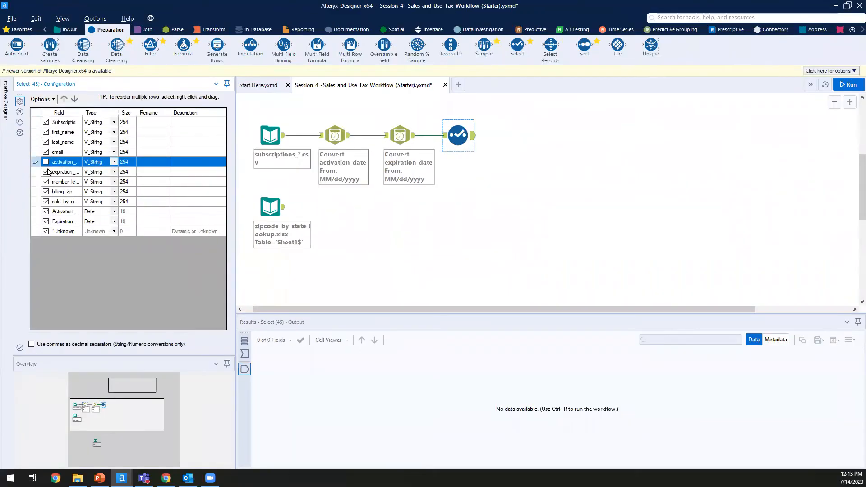
Step: In the Select tool, move Activation Date and Expiration Date up to sit right after email
{"action": "left_click", "coordinate": [845, 89]}
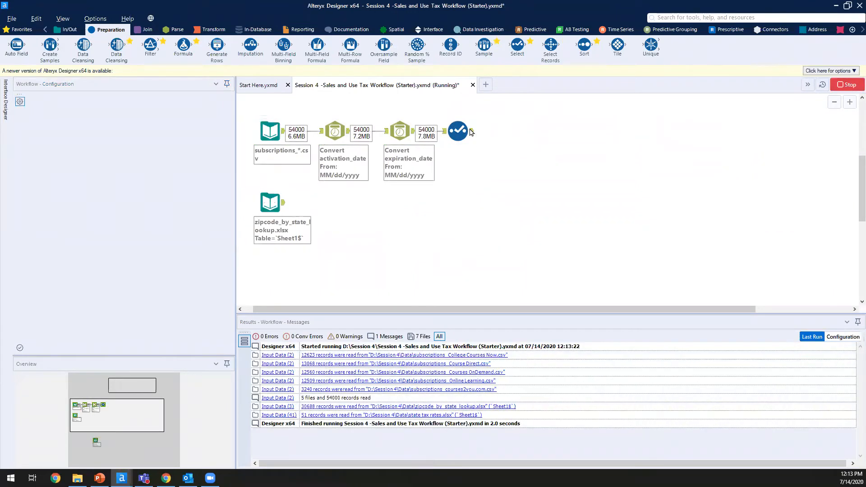
{"action": "left_click", "coordinate": [469, 132]}
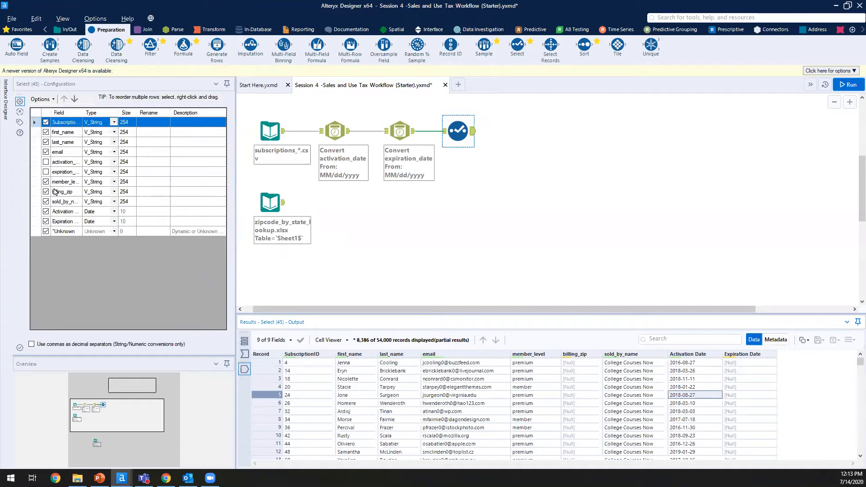
{"action": "left_click_drag", "start_coordinate": [68, 216], "coordinate": [68, 221]}
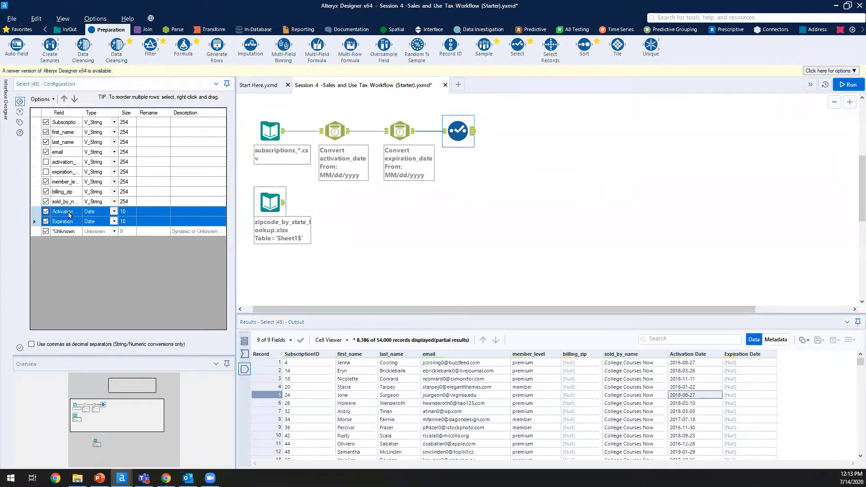
{"action": "left_click", "coordinate": [64, 99]}
{"action": "left_click", "coordinate": [64, 99]}
{"action": "left_click", "coordinate": [64, 98]}
{"action": "left_click", "coordinate": [64, 99]}
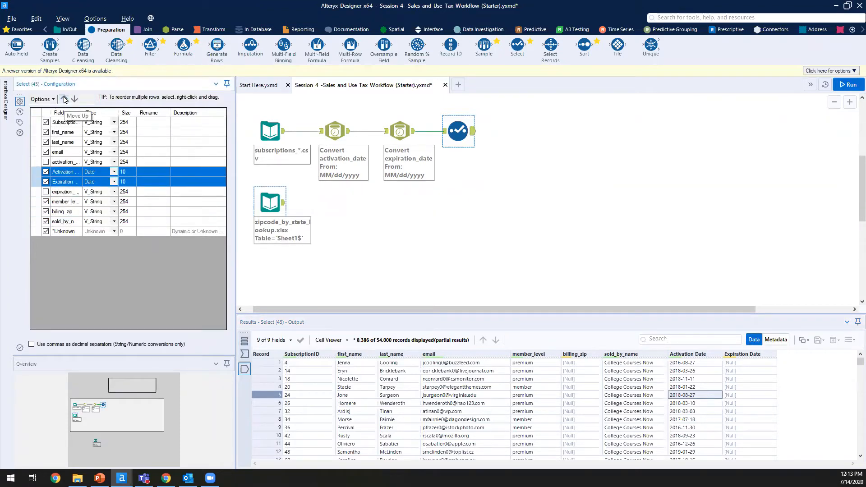
{"action": "left_click", "coordinate": [64, 98]}
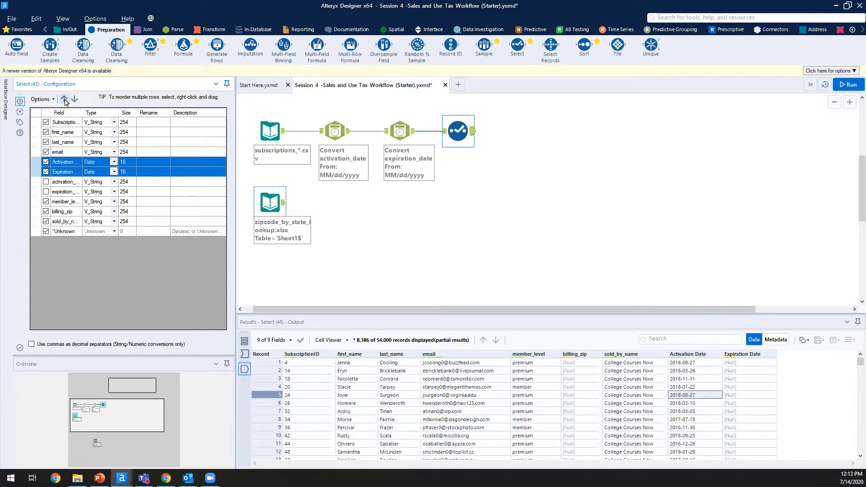
Step: Rerun the workflow, check the reordered date columns, and bring up the Sale Report PDF in Chrome
{"action": "left_click", "coordinate": [65, 181]}
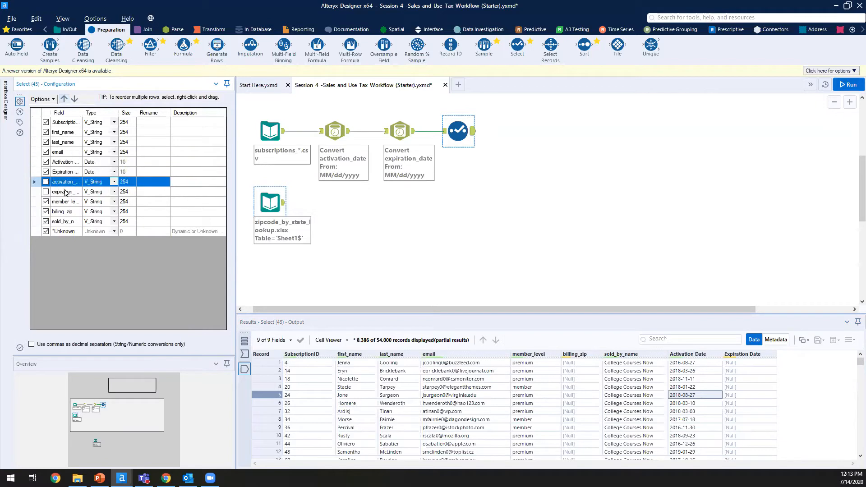
{"action": "left_click", "coordinate": [66, 192]}
{"action": "left_click", "coordinate": [506, 224]}
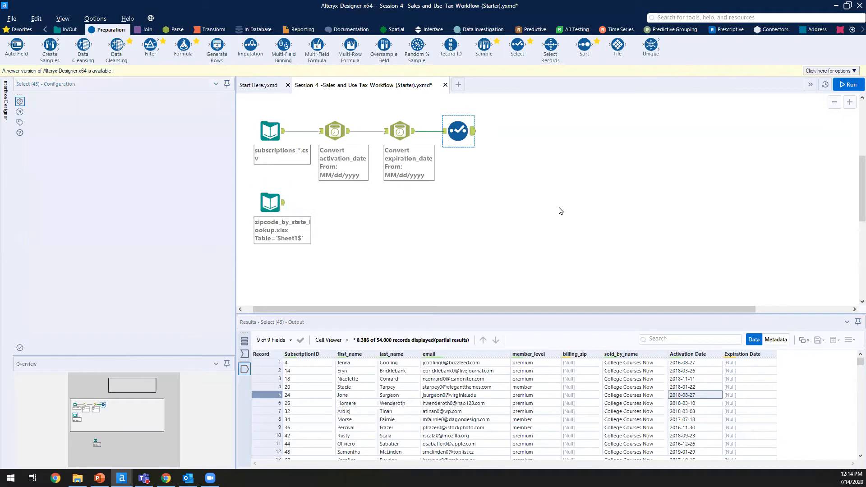
{"action": "key", "text": "ctrl+r"}
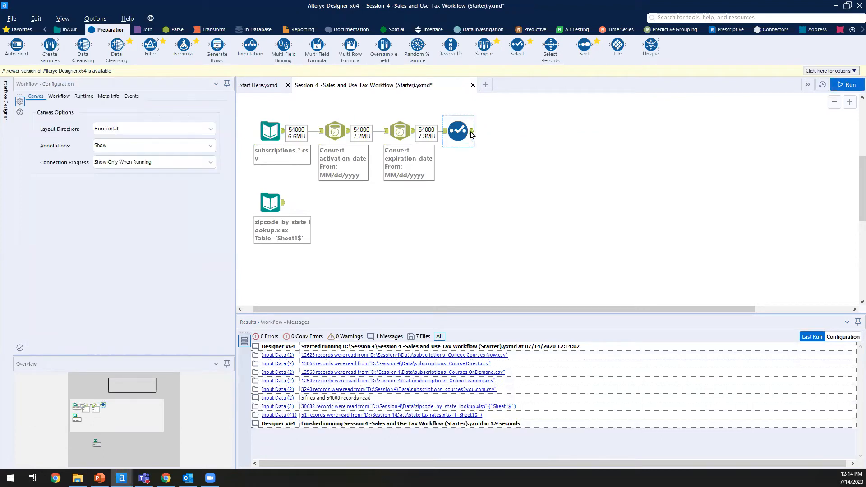
{"action": "left_click", "coordinate": [470, 136]}
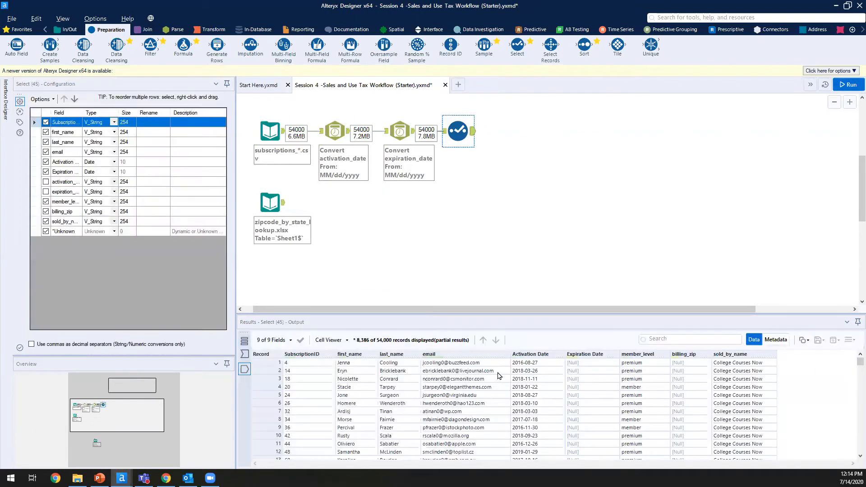
{"action": "left_click", "coordinate": [536, 389]}
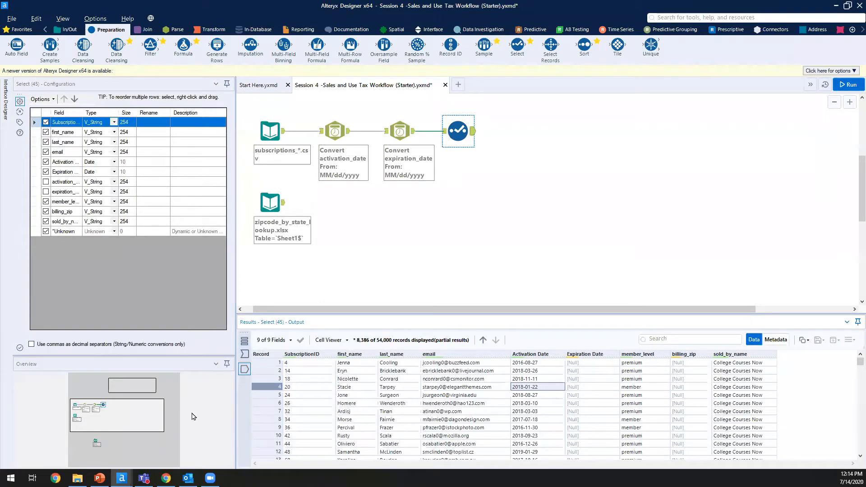
{"action": "left_click", "coordinate": [166, 478]}
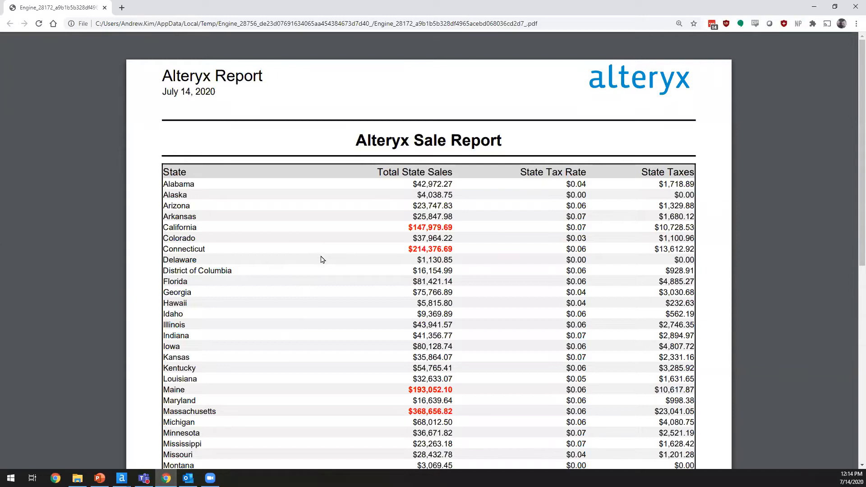
Step: Minimize Chrome's Sale Report PDF window to get back to the Alteryx workflow
{"action": "left_click", "coordinate": [815, 7]}
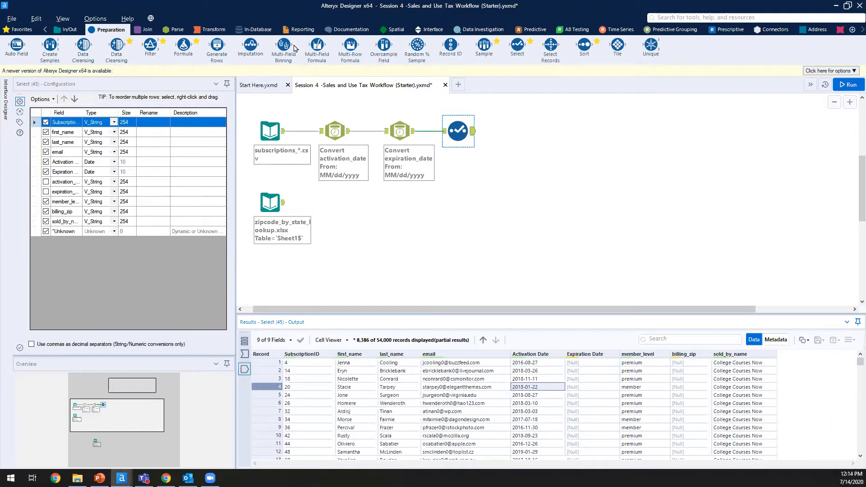
Step: Add a Filter tool after Select that compares Expiration Date using <=
{"action": "left_click_drag", "start_coordinate": [150, 48], "coordinate": [524, 131]}
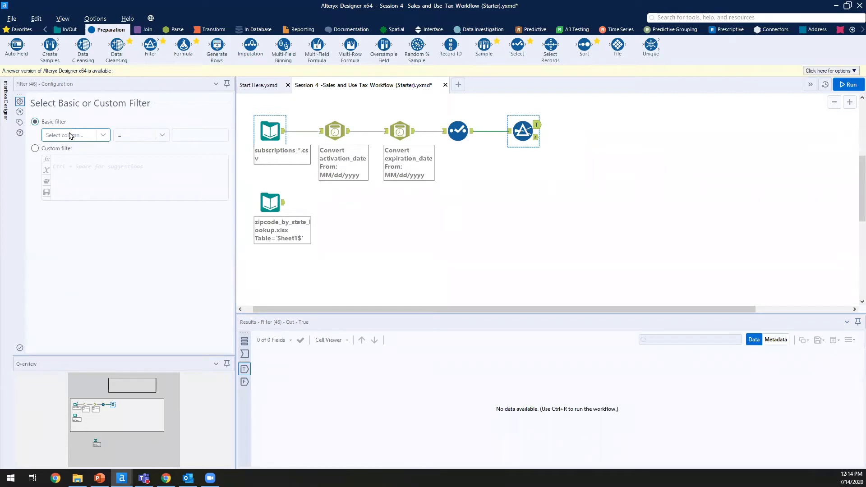
{"action": "left_click", "coordinate": [70, 136]}
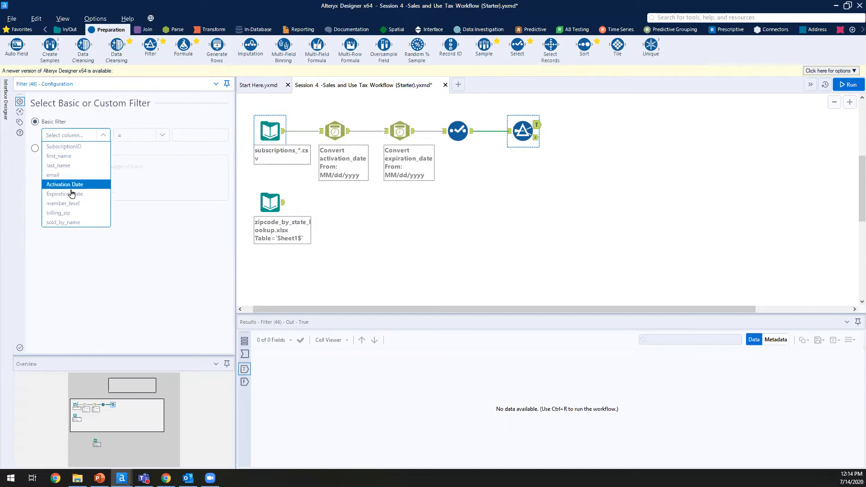
{"action": "left_click", "coordinate": [159, 136]}
{"action": "left_click", "coordinate": [160, 135]}
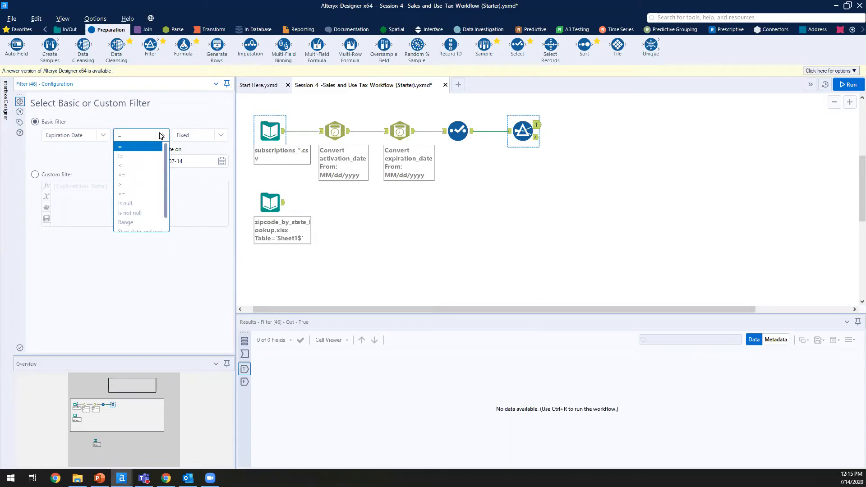
{"action": "left_click", "coordinate": [145, 175]}
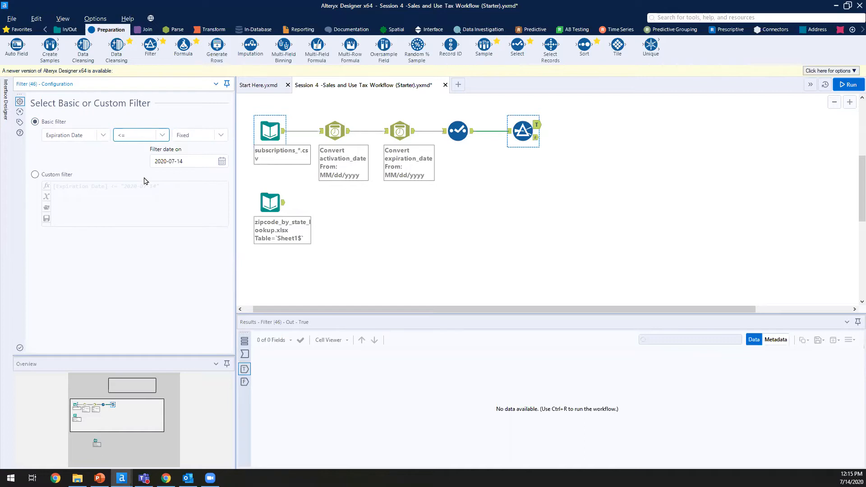
Step: Set the filter date to 2018-01-01 in the calendar and run the workflow
{"action": "left_click", "coordinate": [222, 161]}
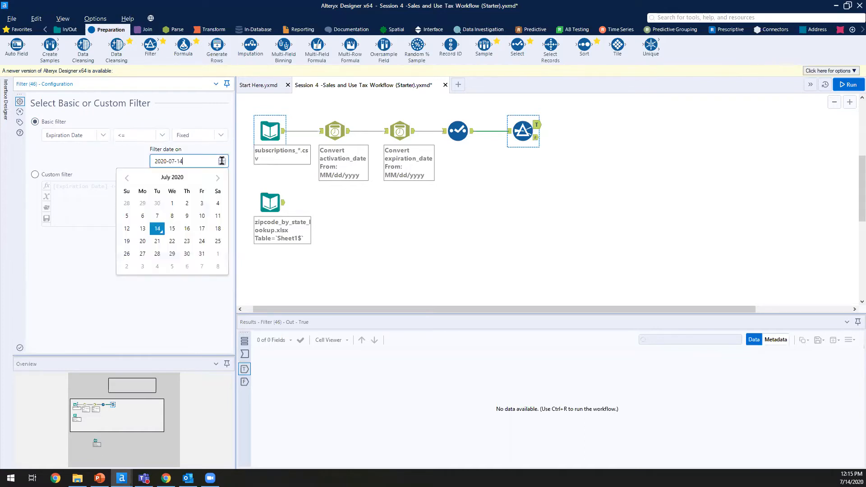
{"action": "left_click", "coordinate": [123, 179]}
{"action": "left_click", "coordinate": [123, 180]}
{"action": "left_click", "coordinate": [123, 180]}
{"action": "left_click", "coordinate": [123, 180]}
{"action": "left_click", "coordinate": [123, 180]}
{"action": "left_click", "coordinate": [124, 180]}
{"action": "left_click", "coordinate": [123, 179]}
{"action": "triple_click", "coordinate": [124, 180]}
{"action": "triple_click", "coordinate": [124, 180]}
{"action": "triple_click", "coordinate": [123, 180]}
{"action": "double_click", "coordinate": [123, 180]}
{"action": "triple_click", "coordinate": [123, 180]}
{"action": "triple_click", "coordinate": [124, 179]}
{"action": "triple_click", "coordinate": [124, 180]}
{"action": "double_click", "coordinate": [124, 180]}
{"action": "double_click", "coordinate": [124, 180]}
{"action": "left_click", "coordinate": [218, 178]}
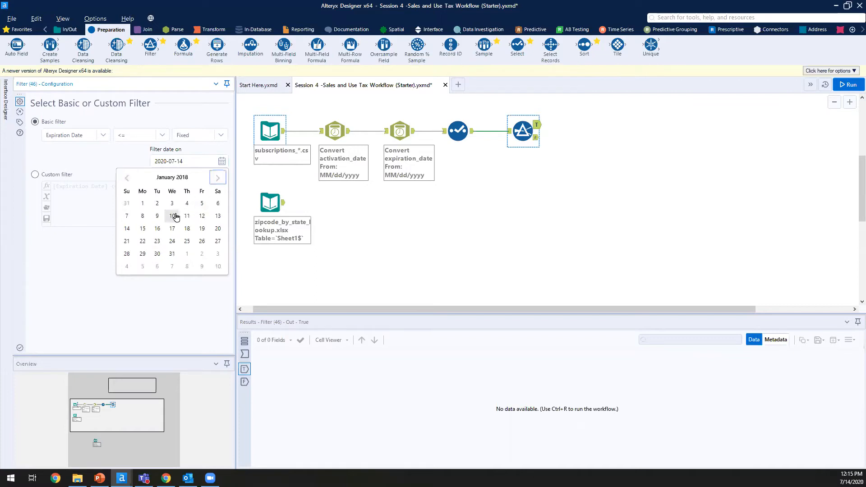
{"action": "left_click", "coordinate": [144, 204]}
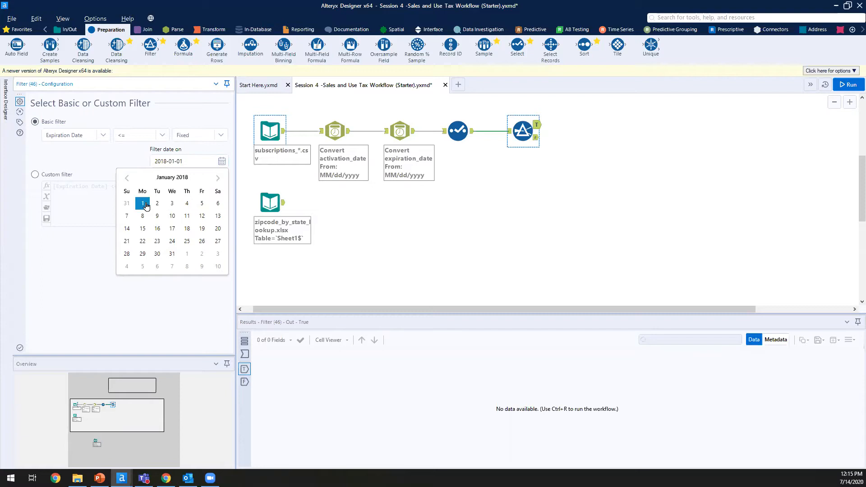
{"action": "left_click", "coordinate": [162, 300]}
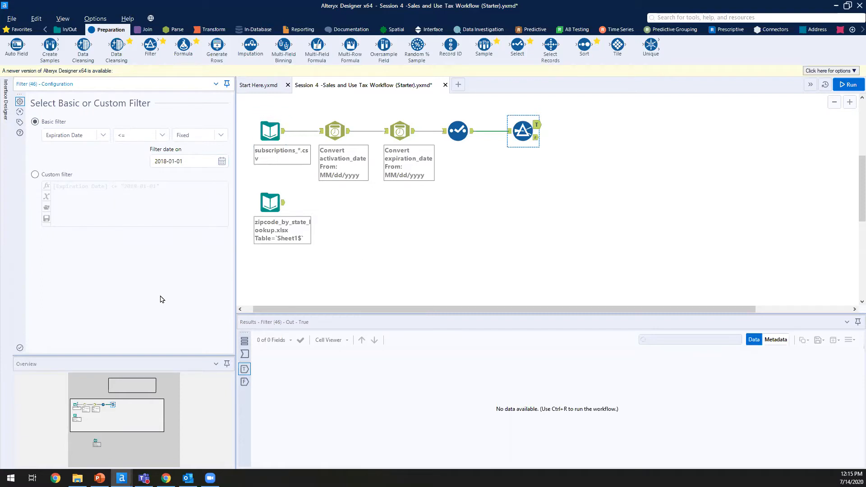
{"action": "left_click", "coordinate": [850, 84]}
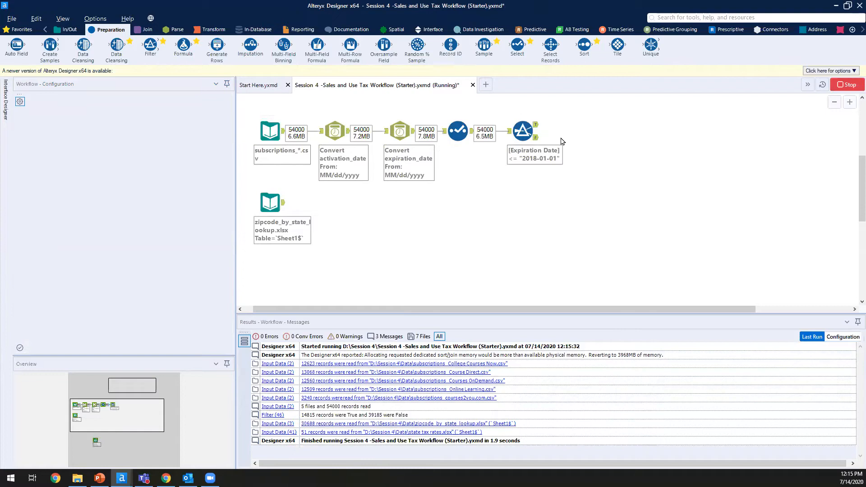
Step: Dismiss the run message and browse Expiration Date values in the Filter's False records
{"action": "key", "text": "Return"}
{"action": "left_click", "coordinate": [536, 138]}
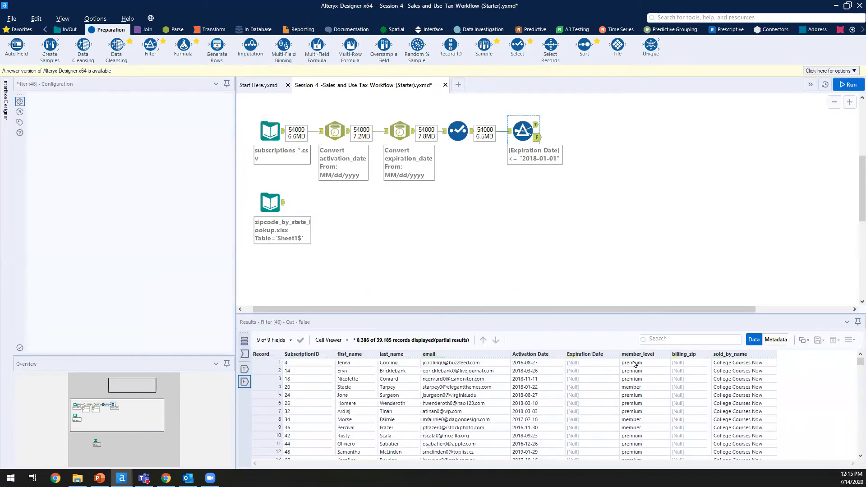
{"action": "left_click", "coordinate": [612, 396]}
{"action": "right_click", "coordinate": [613, 397]}
{"action": "scroll", "coordinate": [594, 397], "scroll_direction": "down", "scroll_amount": 20}
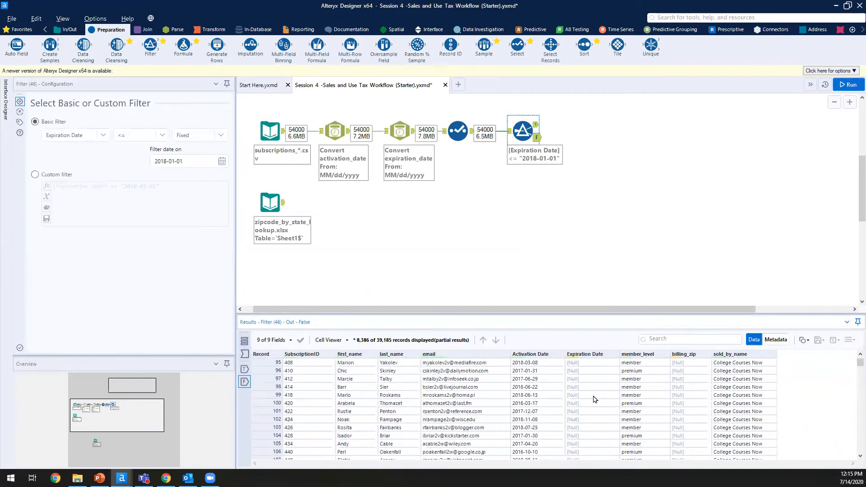
{"action": "scroll", "coordinate": [594, 400], "scroll_direction": "down", "scroll_amount": 20}
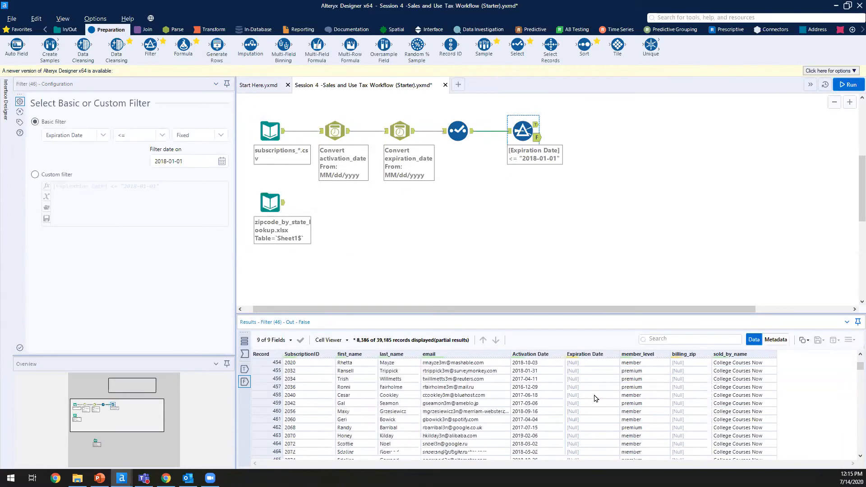
{"action": "left_click", "coordinate": [594, 396]}
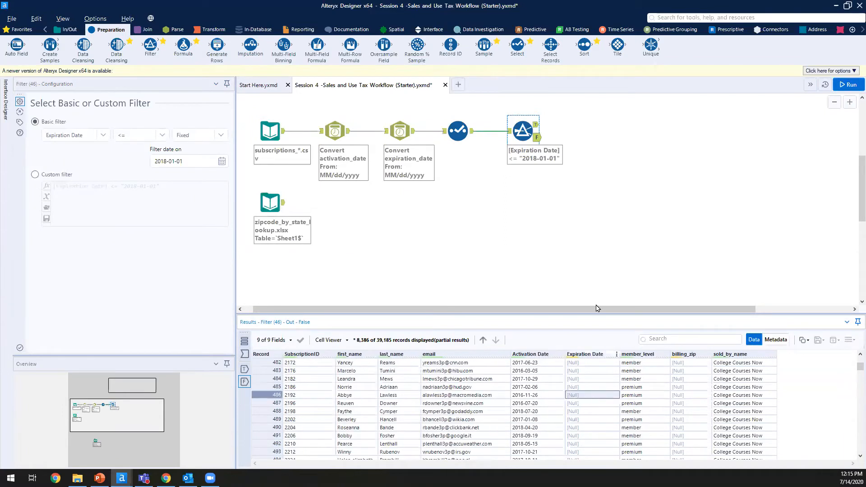
Step: Browse the Filter's True records and inspect their Expiration Date values
{"action": "left_click", "coordinate": [536, 127]}
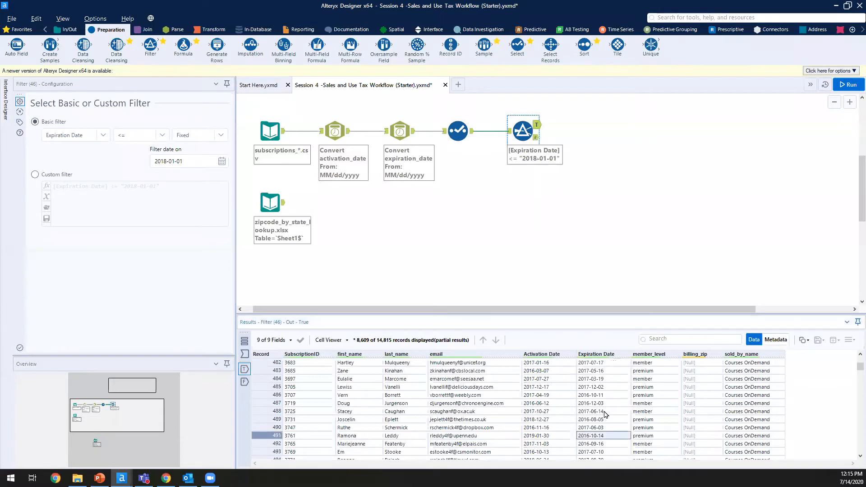
{"action": "scroll", "coordinate": [606, 414], "scroll_direction": "down", "scroll_amount": 19}
{"action": "scroll", "coordinate": [606, 414], "scroll_direction": "down", "scroll_amount": 20}
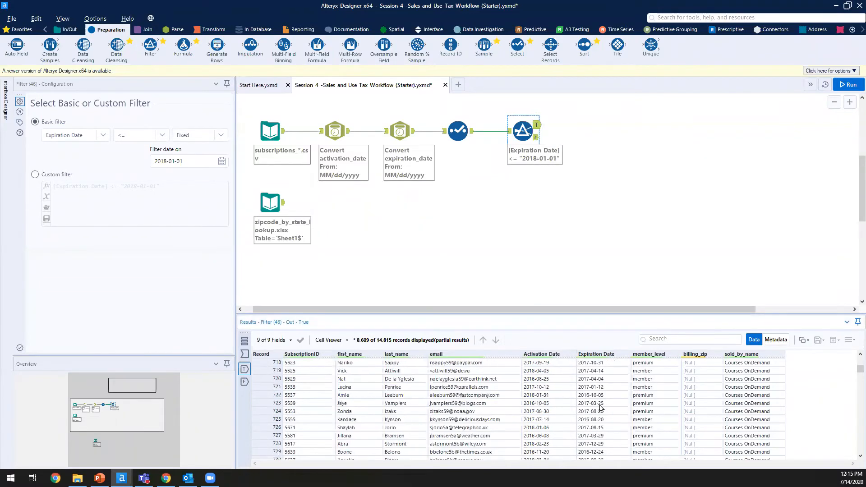
{"action": "scroll", "coordinate": [600, 405], "scroll_direction": "down", "scroll_amount": 20}
{"action": "left_click", "coordinate": [592, 421]}
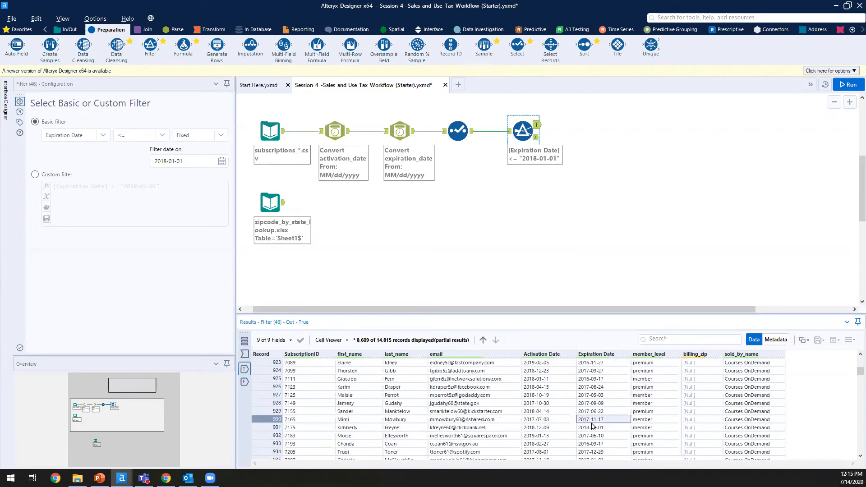
{"action": "left_click", "coordinate": [576, 274]}
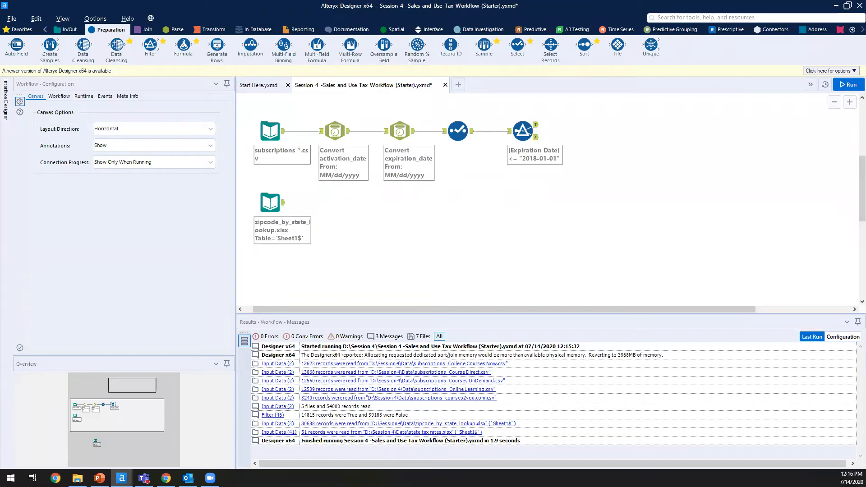
Step: Return to the 39,185 False records and inspect their Null Expiration Date values
{"action": "left_click", "coordinate": [537, 141]}
{"action": "left_click", "coordinate": [592, 412]}
{"action": "left_click_drag", "start_coordinate": [595, 436], "coordinate": [591, 352]}
{"action": "left_click", "coordinate": [591, 389]}
{"action": "scroll", "coordinate": [591, 388], "scroll_direction": "up", "scroll_amount": 20}
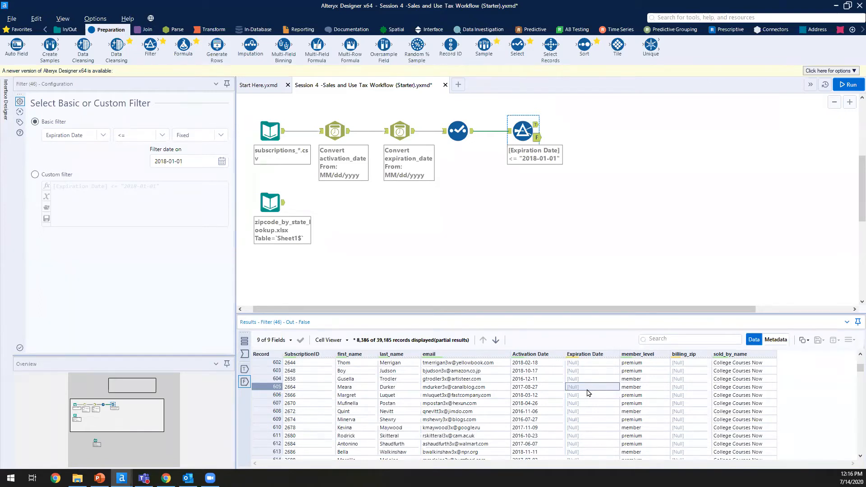
Step: Add a Formula tool on the False output overwriting Expiration Date with 2018-12-31 when null
{"action": "left_click_drag", "start_coordinate": [193, 50], "coordinate": [588, 138]}
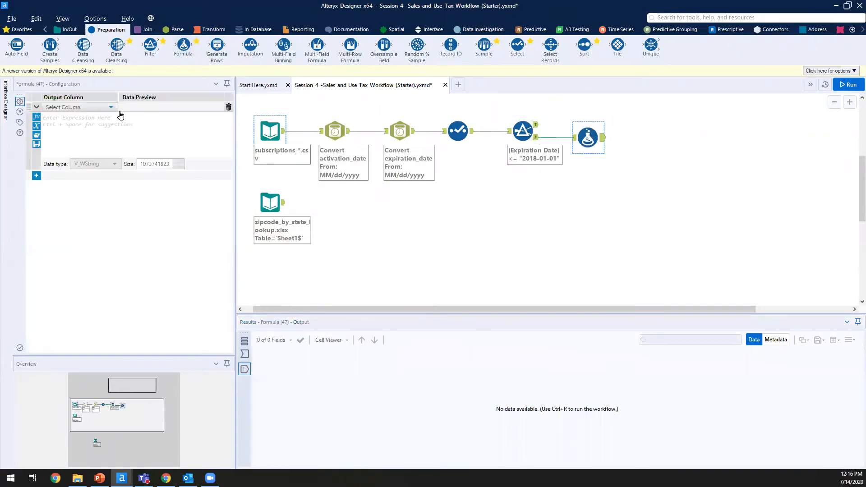
{"action": "left_click", "coordinate": [88, 108]}
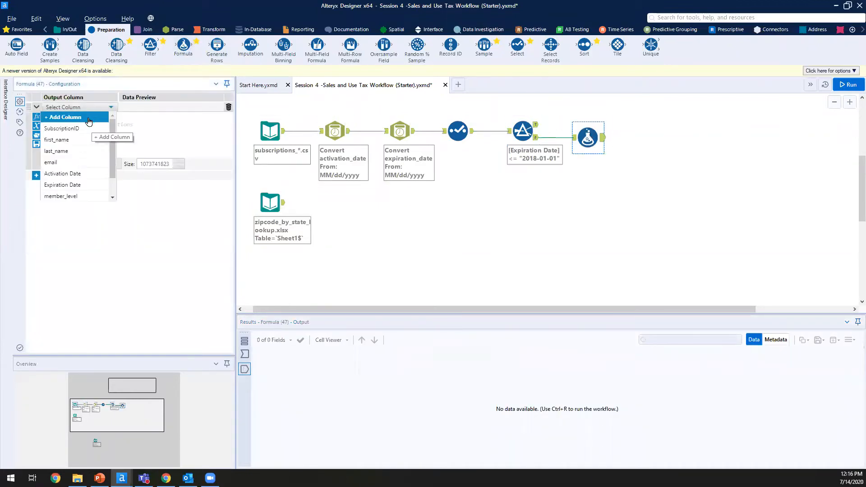
{"action": "scroll", "coordinate": [88, 121], "scroll_direction": "down", "scroll_amount": 2}
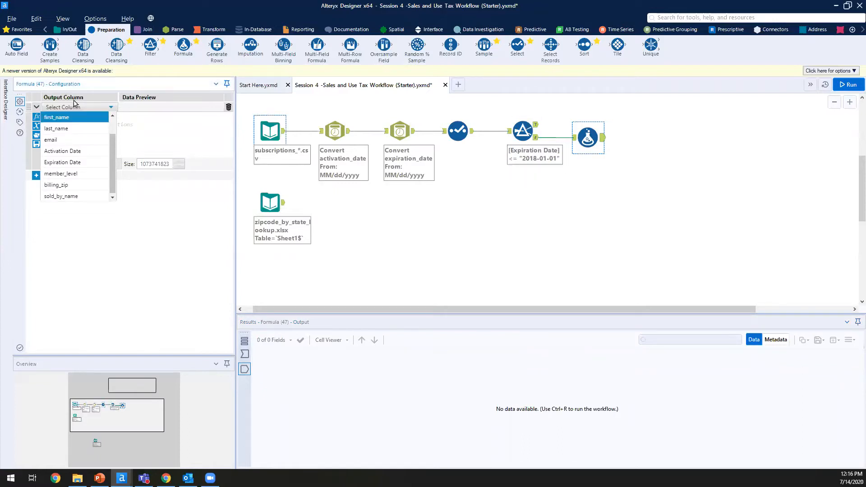
{"action": "scroll", "coordinate": [70, 129], "scroll_direction": "up", "scroll_amount": 1}
{"action": "scroll", "coordinate": [70, 128], "scroll_direction": "up", "scroll_amount": 1}
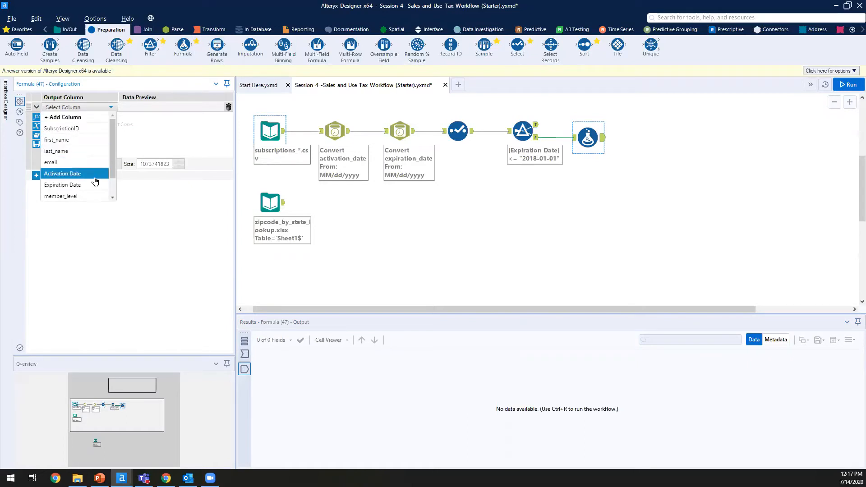
{"action": "left_click", "coordinate": [88, 186]}
{"action": "left_click", "coordinate": [100, 144]}
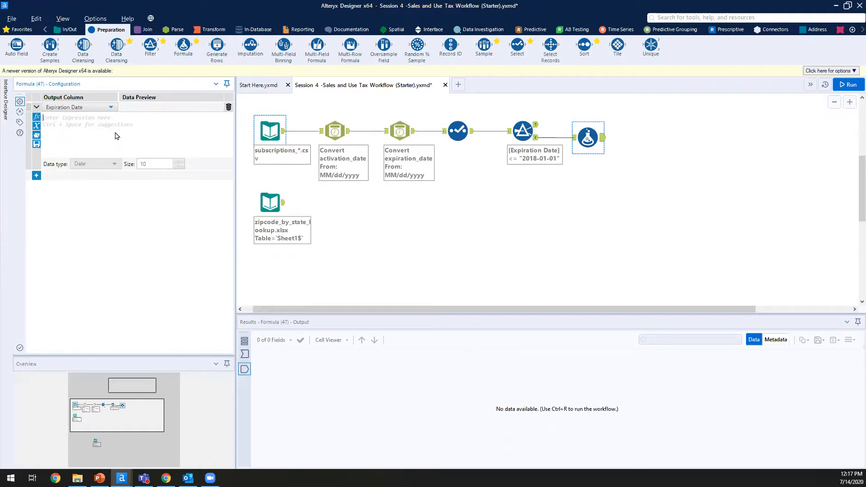
{"action": "type", "text": "If IsNull([Expiration Date]) THEN \"2018-12-31\" ELSE [Expiration Date] ENDIF"}
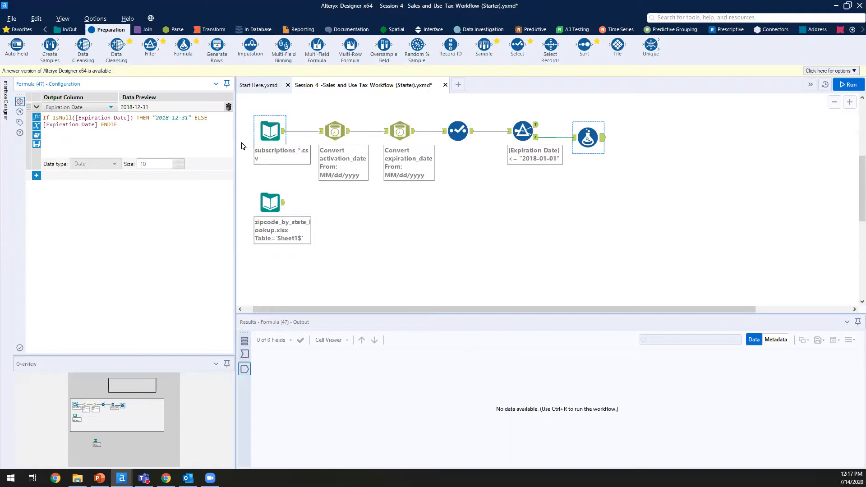
{"action": "left_click_drag", "start_coordinate": [235, 145], "coordinate": [357, 167]}
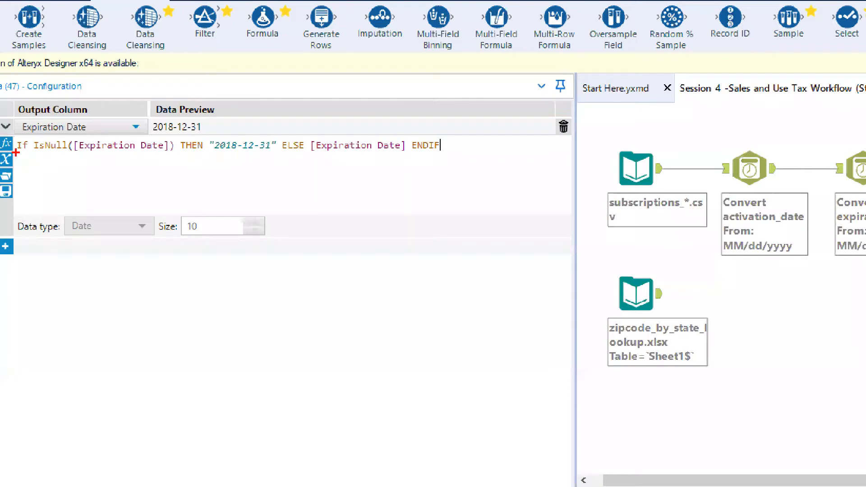
{"action": "mouse_move", "coordinate": [103, 153]}
{"action": "left_mouse_down"}
{"action": "mouse_move", "coordinate": [83, 175]}
{"action": "mouse_move", "coordinate": [88, 163]}
{"action": "mouse_move", "coordinate": [71, 176]}
{"action": "mouse_move", "coordinate": [39, 165]}
{"action": "mouse_move", "coordinate": [33, 178]}
{"action": "left_mouse_up"}
{"action": "key", "text": "ctrl+z"}
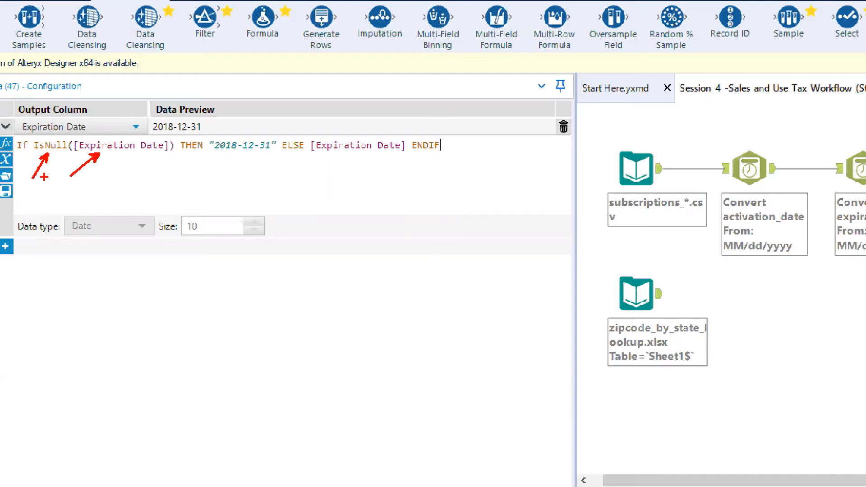
{"action": "left_click_drag", "start_coordinate": [224, 154], "coordinate": [194, 197]}
{"action": "left_click_drag", "start_coordinate": [333, 155], "coordinate": [303, 200]}
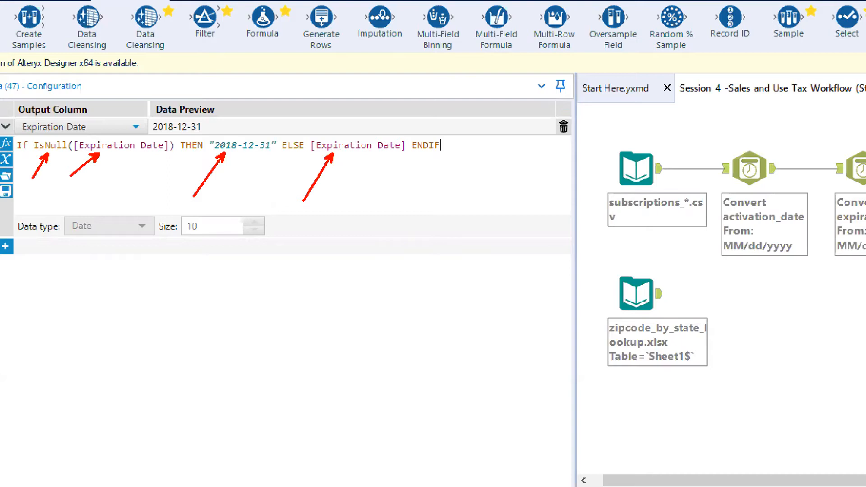
{"action": "left_click_drag", "start_coordinate": [423, 167], "coordinate": [429, 152]}
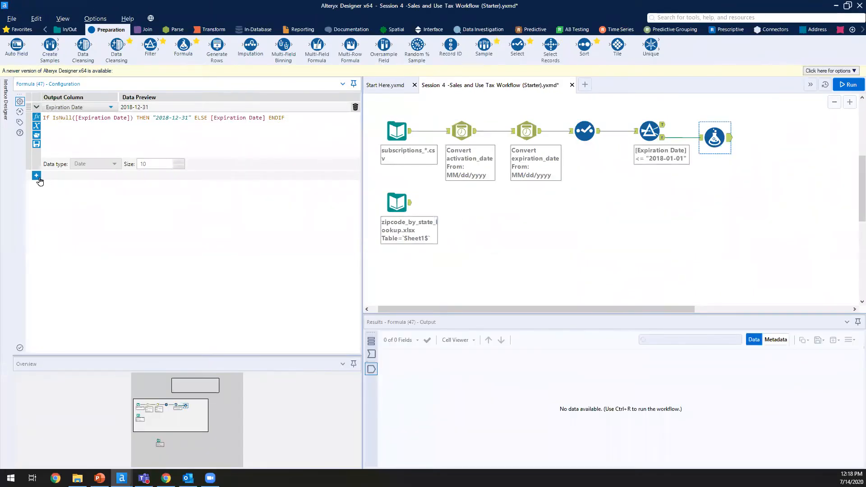
Step: Add a new Activation_Date_Month column with the pasted IF/ToNumber(DateTimeFormat) expression
{"action": "left_click", "coordinate": [37, 177]}
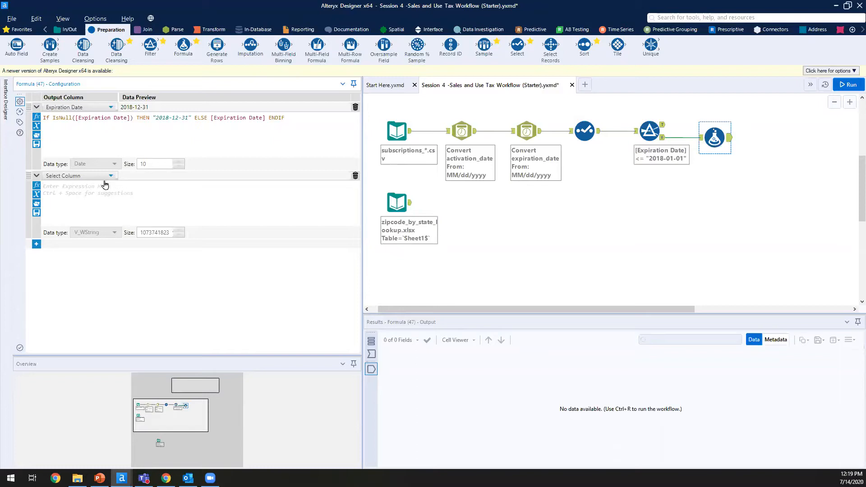
{"action": "left_click", "coordinate": [87, 177]}
{"action": "left_click", "coordinate": [86, 184]}
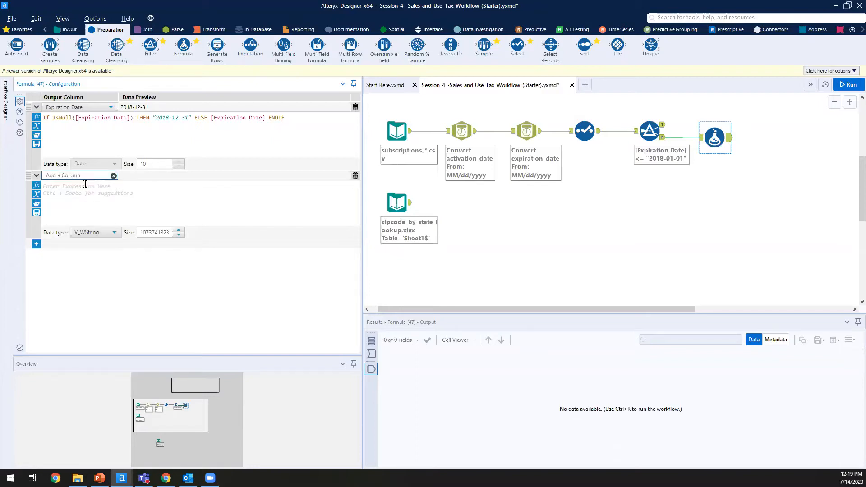
{"action": "type", "text": "Activation_"}
{"action": "type", "text": "Da"}
{"action": "type", "text": "_MO"}
{"action": "type", "text": "onth"}
{"action": "key", "text": "Return"}
{"action": "left_click", "coordinate": [128, 185]}
{"action": "type", "text": "If [Activation Date]<\"2018-01-01\" THEN 1 ELSE ToNumber(DateTimeFormat([Activation Date],\"%m\")) ENDIF"}
Step: Set Activation_Date_Month's type to Int32 and clear the marked month-format part of its formula
{"action": "left_click", "coordinate": [114, 232]}
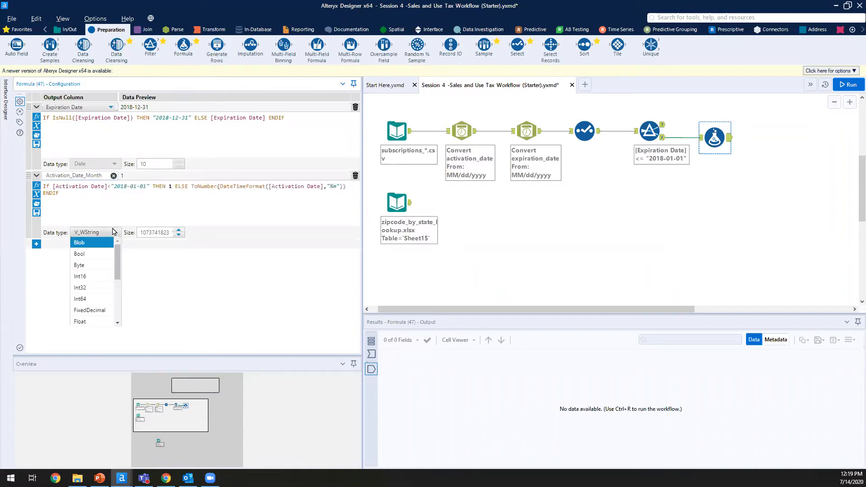
{"action": "left_click", "coordinate": [95, 280]}
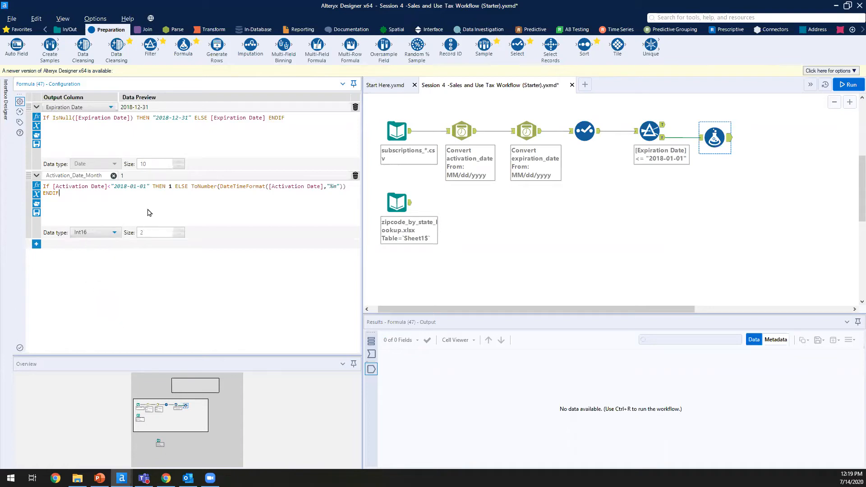
{"action": "left_click", "coordinate": [107, 233]}
{"action": "left_click", "coordinate": [97, 291]}
{"action": "left_click", "coordinate": [72, 193]}
{"action": "left_click_drag", "start_coordinate": [269, 186], "coordinate": [341, 186]}
{"action": "left_click", "coordinate": [356, 191]}
Step: Add an Expiration_Date_Month column computing ToNumber(DateTimeFormat([Expiration Date],"%m"))
{"action": "left_click", "coordinate": [36, 244]}
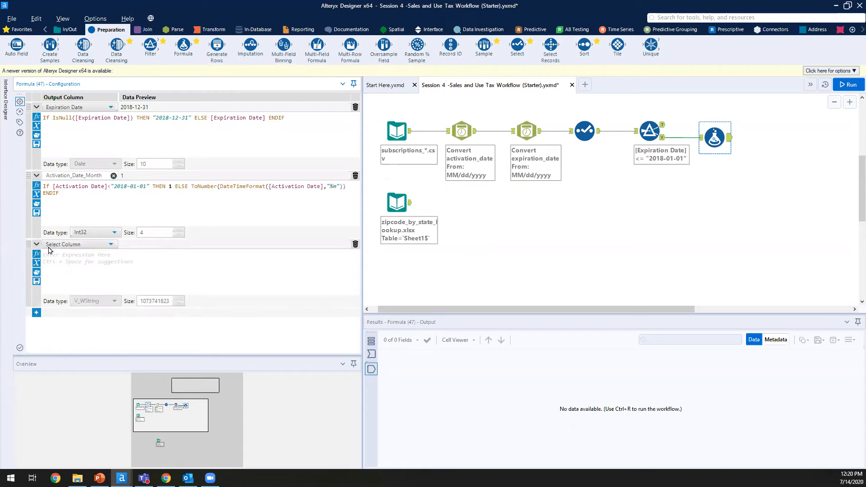
{"action": "left_click", "coordinate": [49, 247]}
{"action": "left_click", "coordinate": [88, 252]}
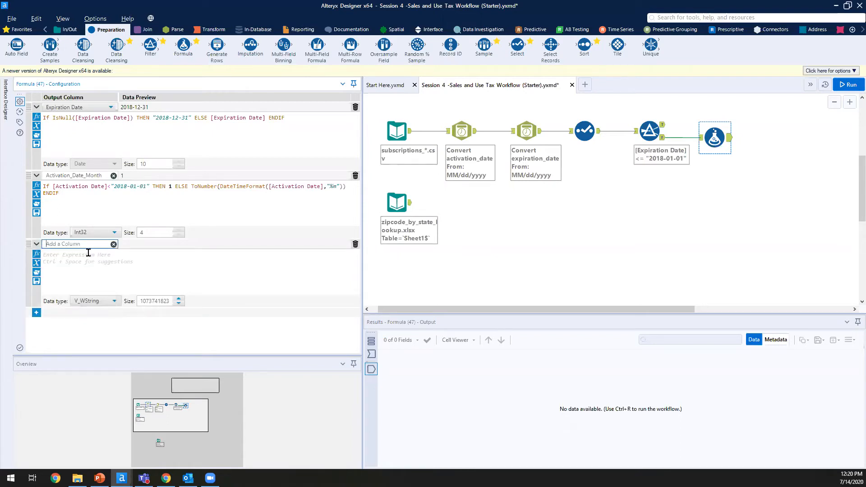
{"action": "type", "text": "Expiration_Date_Month"}
{"action": "left_click", "coordinate": [88, 261]}
{"action": "type", "text": "ToNumber(DateTimeFormat([Expiration Date],\"%m\"))"}
Step: Make Expiration_Date_Month Int32 and confirm both month columns are Int32
{"action": "left_click", "coordinate": [113, 301]}
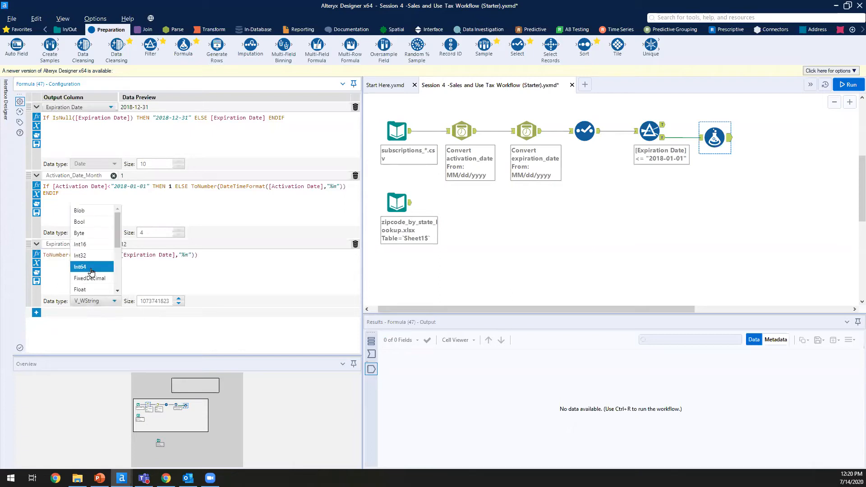
{"action": "left_click", "coordinate": [77, 255]}
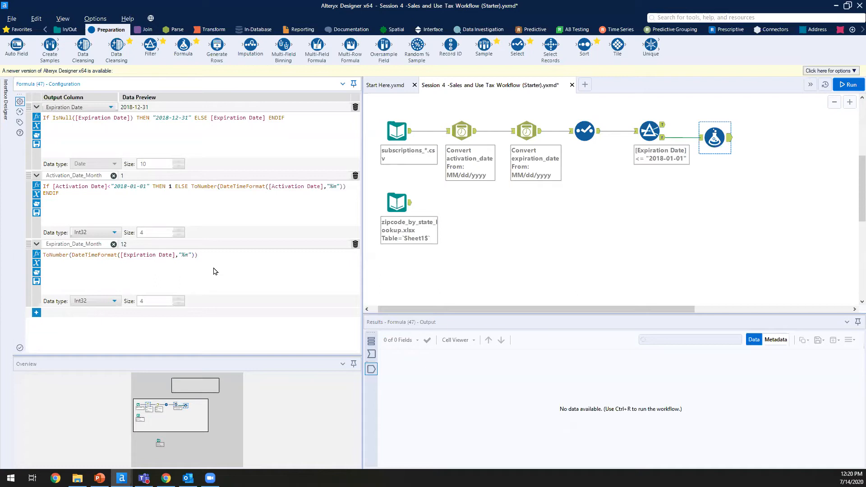
{"action": "left_click", "coordinate": [80, 304]}
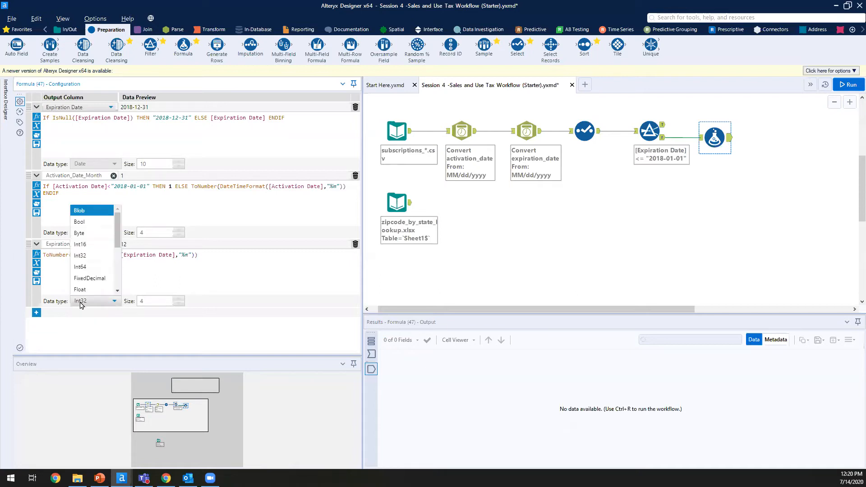
{"action": "left_click", "coordinate": [246, 276]}
{"action": "left_click", "coordinate": [97, 235]}
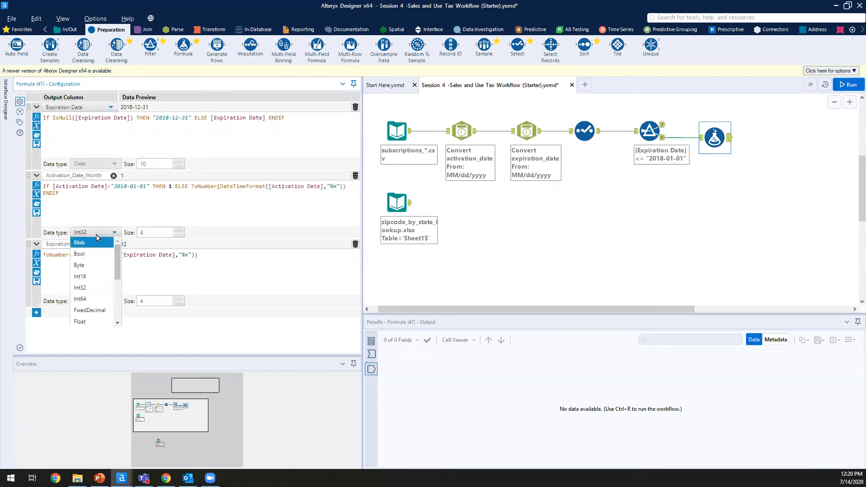
{"action": "left_click", "coordinate": [238, 275]}
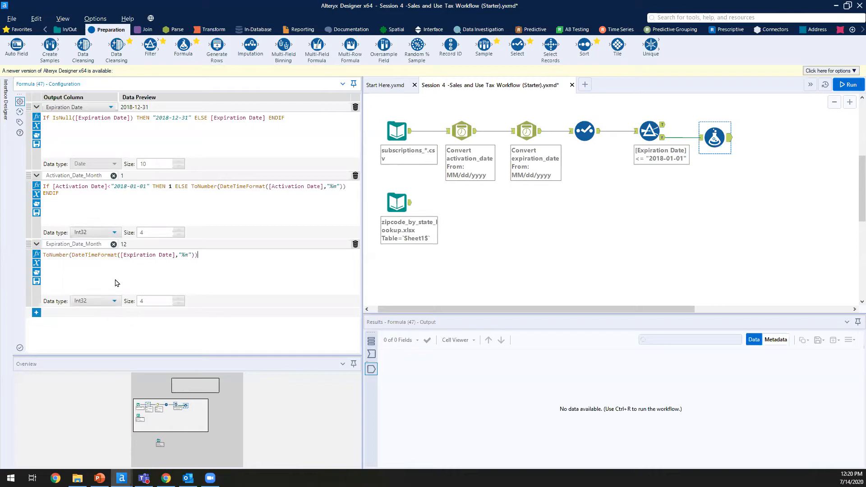
{"action": "left_click", "coordinate": [36, 312]}
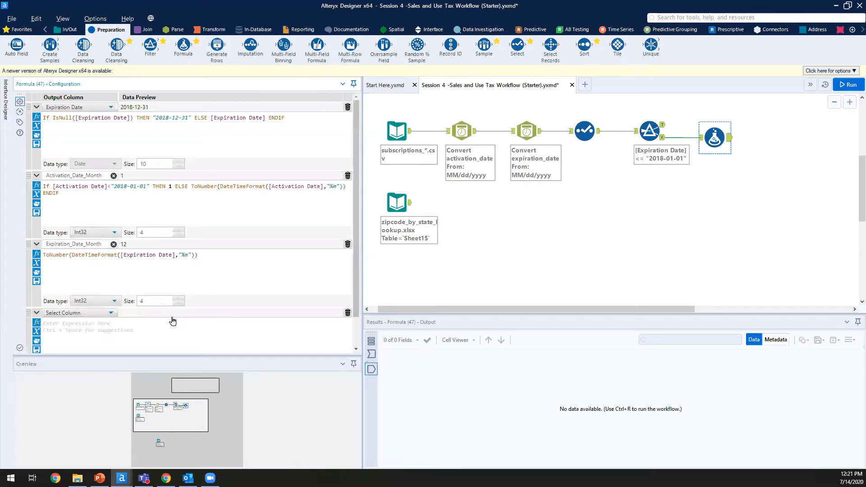
Step: Add an Int32 Membership_Months_2018 column as [Expiration_Date_Month]-[Activation_Date_Month]+1
{"action": "scroll", "coordinate": [192, 326], "scroll_direction": "down", "scroll_amount": 2}
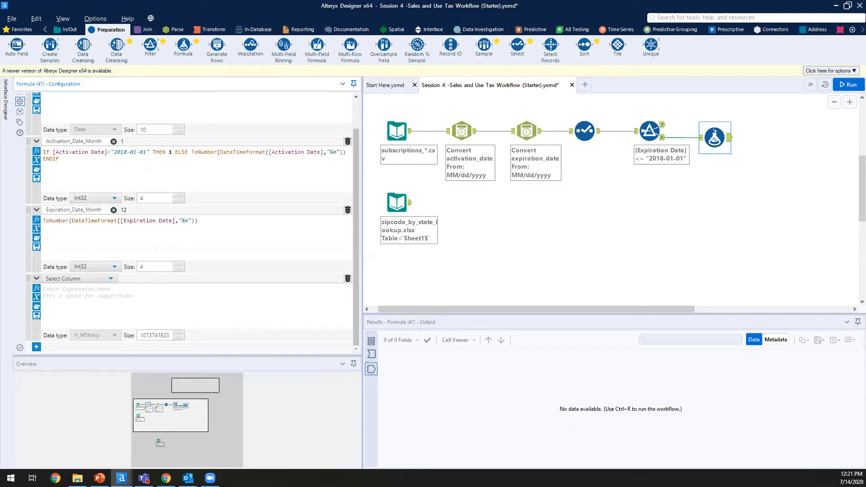
{"action": "left_click", "coordinate": [83, 278]}
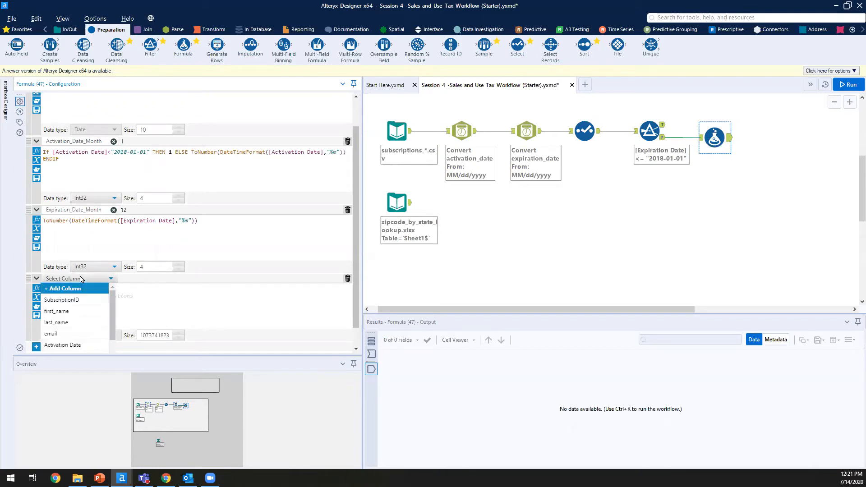
{"action": "left_click", "coordinate": [81, 286]}
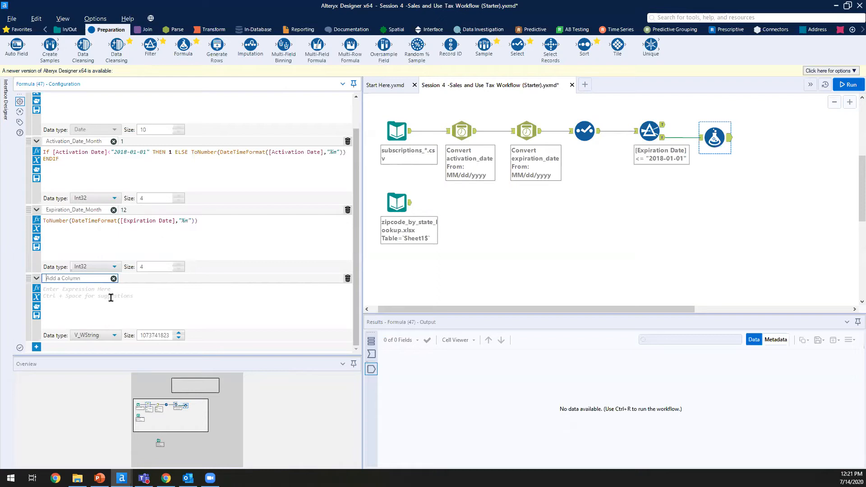
{"action": "type", "text": "Membership_Months_2018"}
{"action": "left_click", "coordinate": [111, 298]}
{"action": "type", "text": "[Expiration_Date_Month]-[Activation_Date_Month]+1"}
{"action": "left_click", "coordinate": [76, 289]}
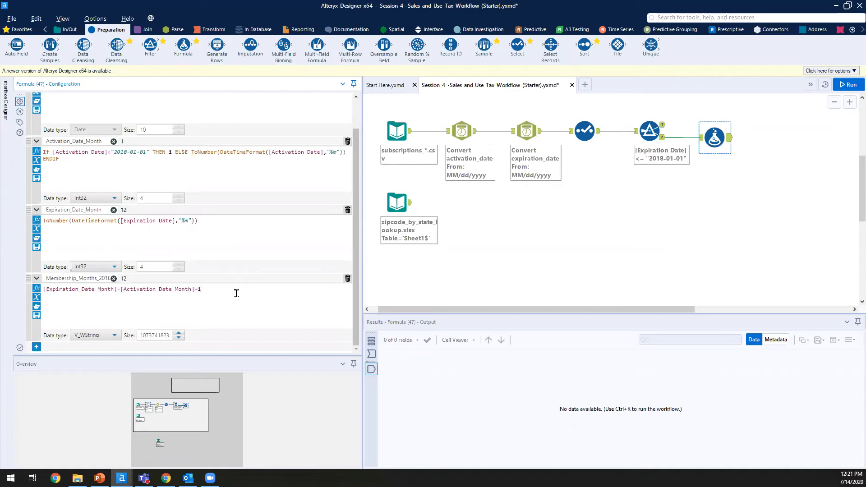
{"action": "left_click", "coordinate": [97, 340]}
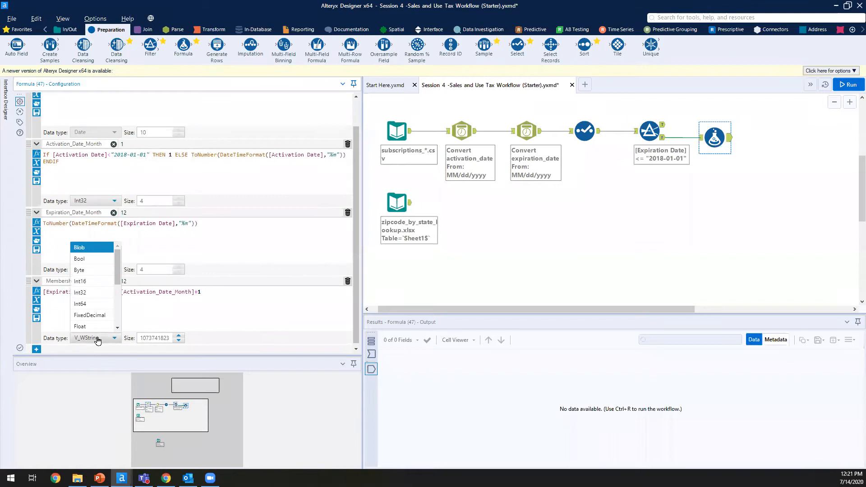
{"action": "left_click", "coordinate": [103, 292]}
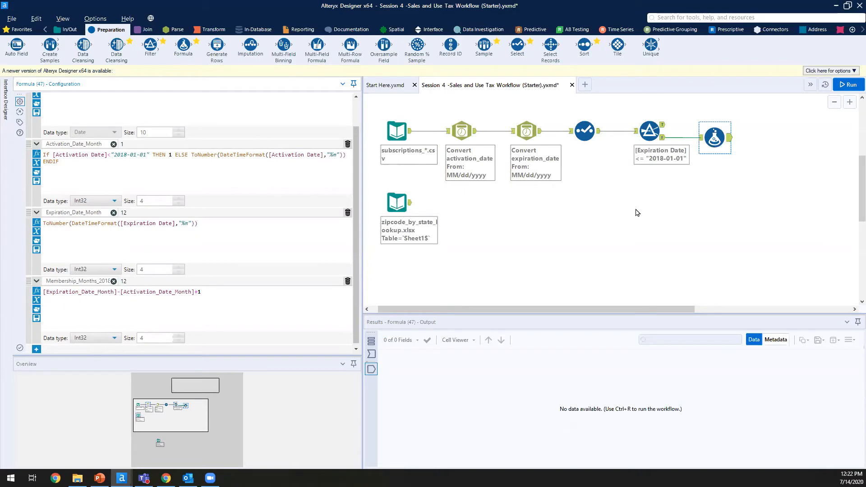
Step: Review the workflow, enlarge the canvas, and connect a Select tool after the Formula step
{"action": "left_click", "coordinate": [766, 128]}
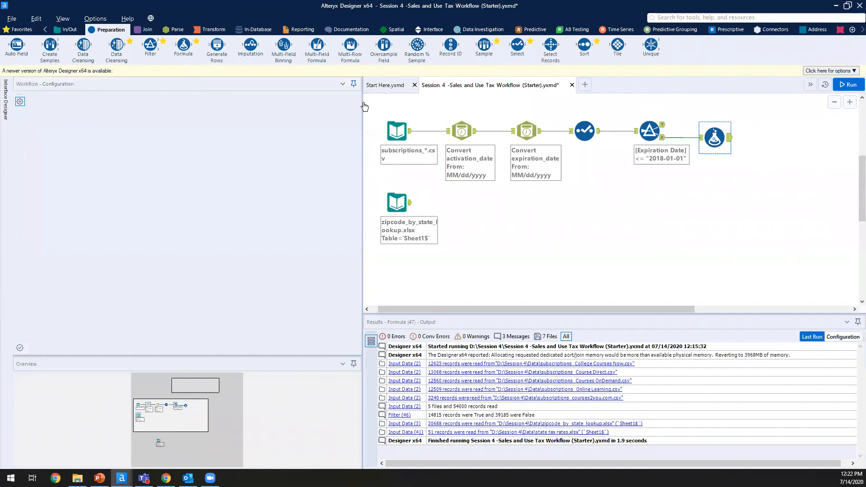
{"action": "left_click_drag", "start_coordinate": [382, 108], "coordinate": [777, 190]}
{"action": "left_click", "coordinate": [493, 177]}
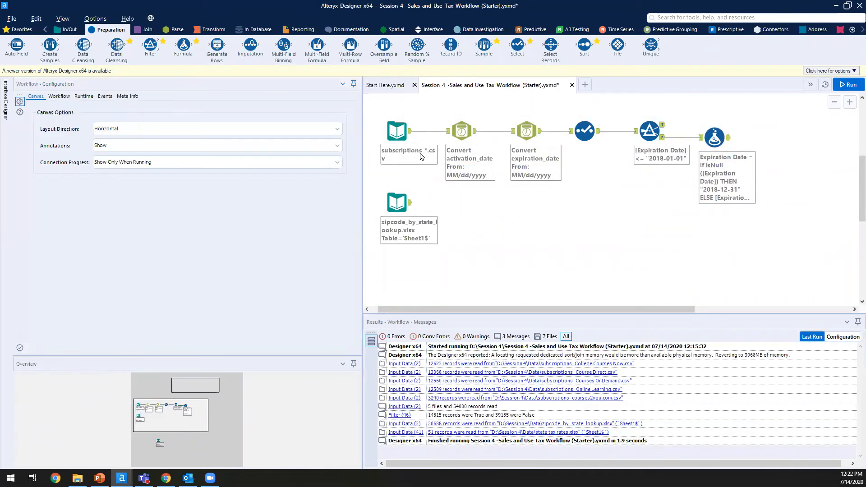
{"action": "left_click", "coordinate": [397, 203]}
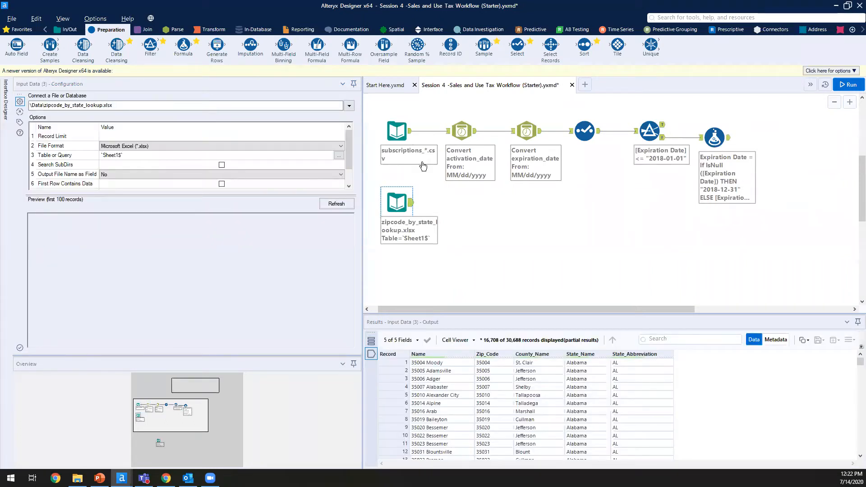
{"action": "left_click_drag", "start_coordinate": [361, 153], "coordinate": [212, 161]}
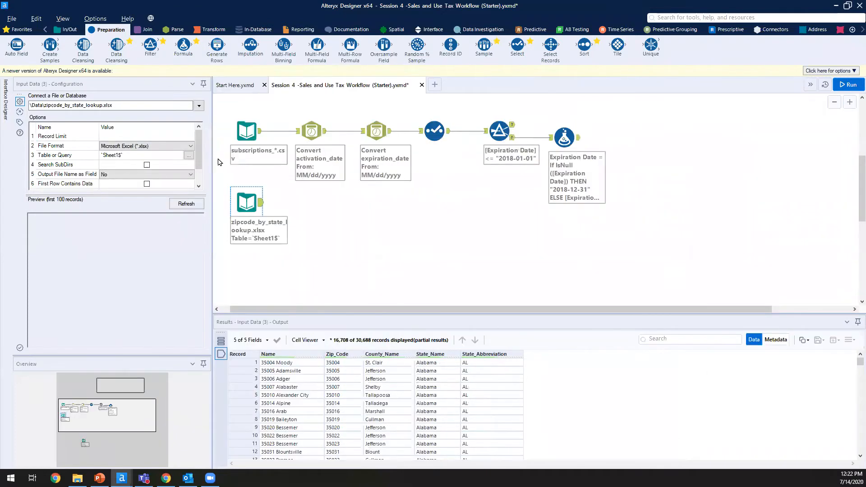
{"action": "left_click_drag", "start_coordinate": [517, 46], "coordinate": [624, 138]}
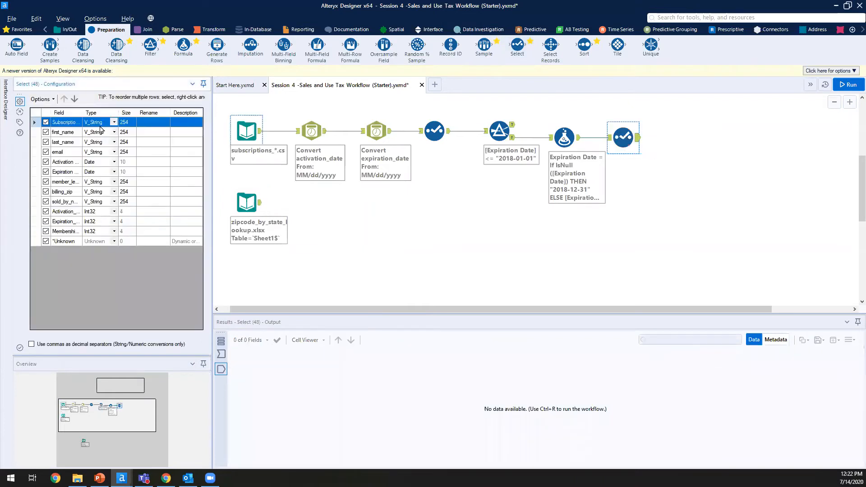
Step: Untick the Int32 Activation_ and Expiration_ month fields in the Select, then place a Formula tool after it
{"action": "left_click", "coordinate": [63, 211]}
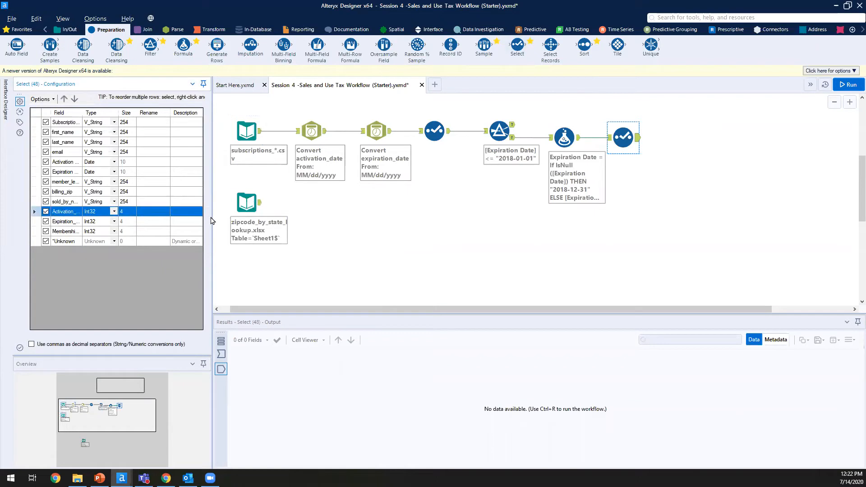
{"action": "left_click_drag", "start_coordinate": [212, 221], "coordinate": [301, 221]}
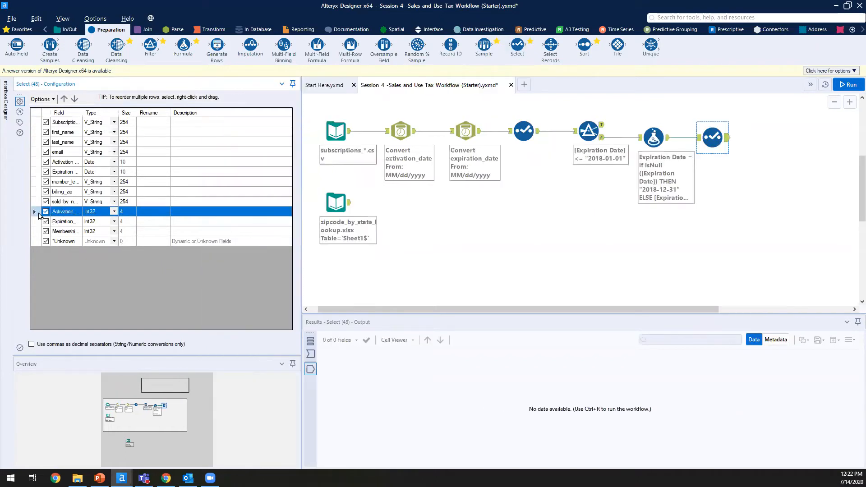
{"action": "left_click", "coordinate": [46, 222]}
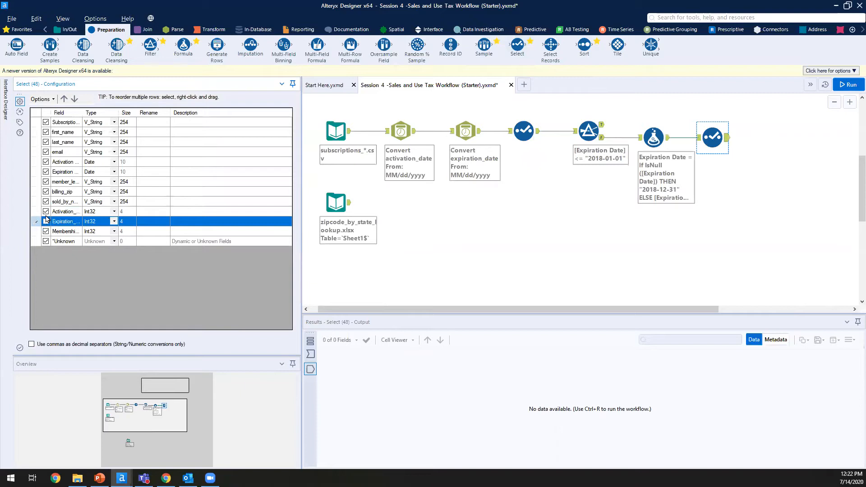
{"action": "left_click", "coordinate": [46, 213]}
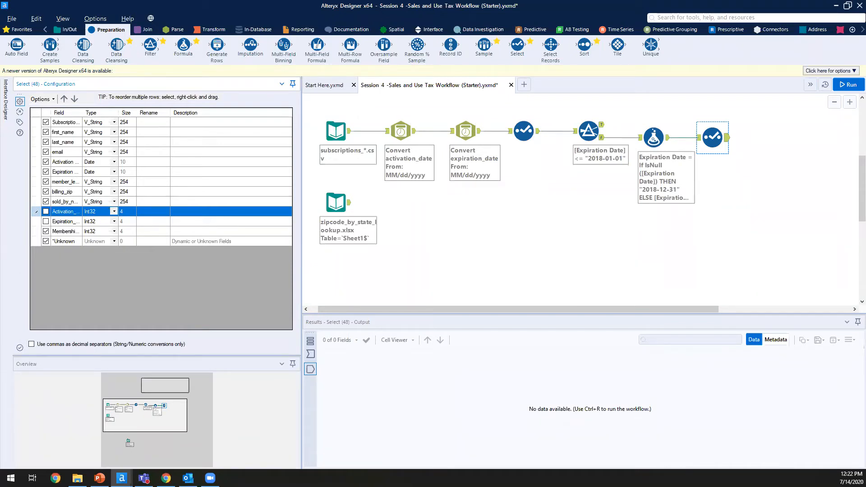
{"action": "left_click", "coordinate": [787, 195]}
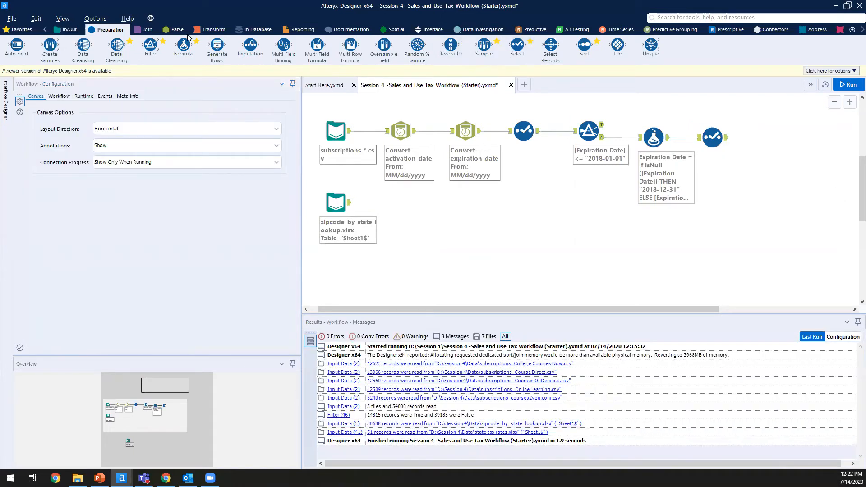
{"action": "left_click_drag", "start_coordinate": [184, 45], "coordinate": [767, 139]}
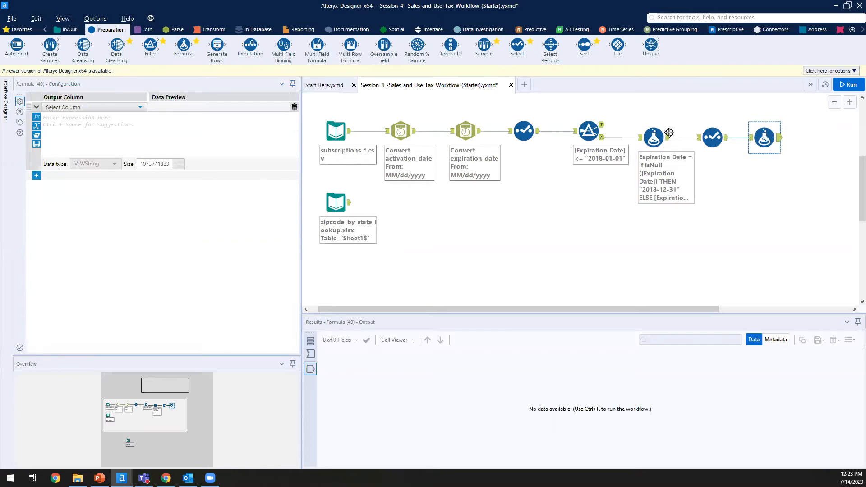
Step: Add a new output column named Total_Sales in the new Formula tool
{"action": "left_click", "coordinate": [654, 137]}
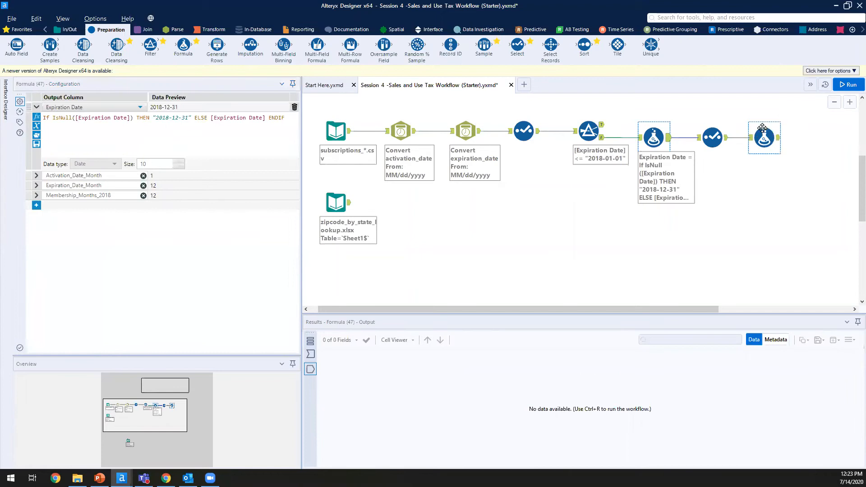
{"action": "left_click", "coordinate": [763, 132]}
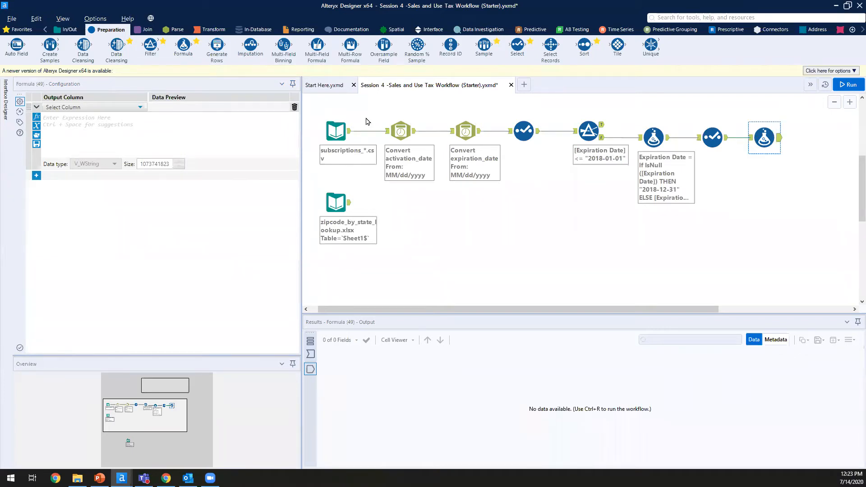
{"action": "left_click", "coordinate": [61, 115]}
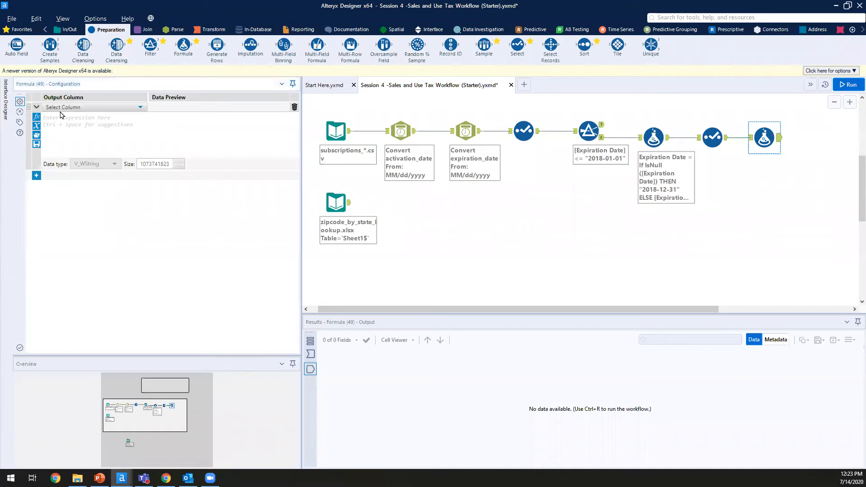
{"action": "left_click", "coordinate": [67, 107]}
{"action": "left_click", "coordinate": [68, 115]}
{"action": "type", "text": "Total_Sales"}
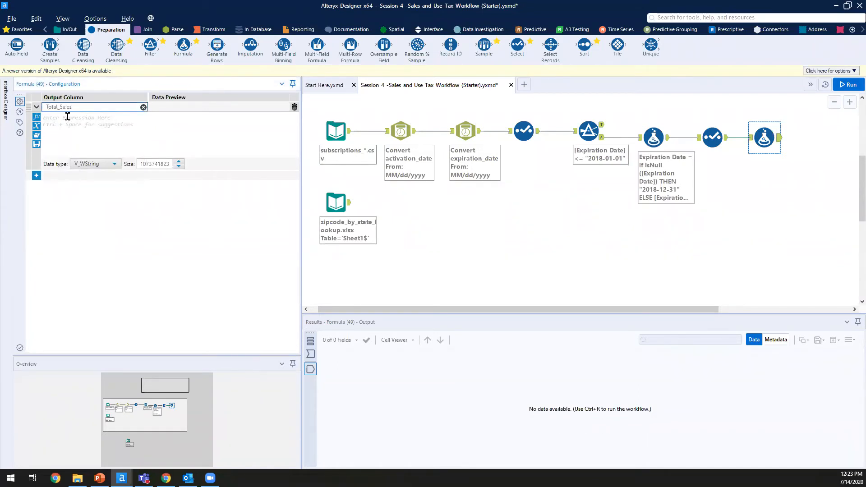
{"action": "left_click", "coordinate": [666, 137]}
Step: Enter the Total_Sales expression [Membership_Months_2018]*9.95
{"action": "left_click", "coordinate": [768, 139]}
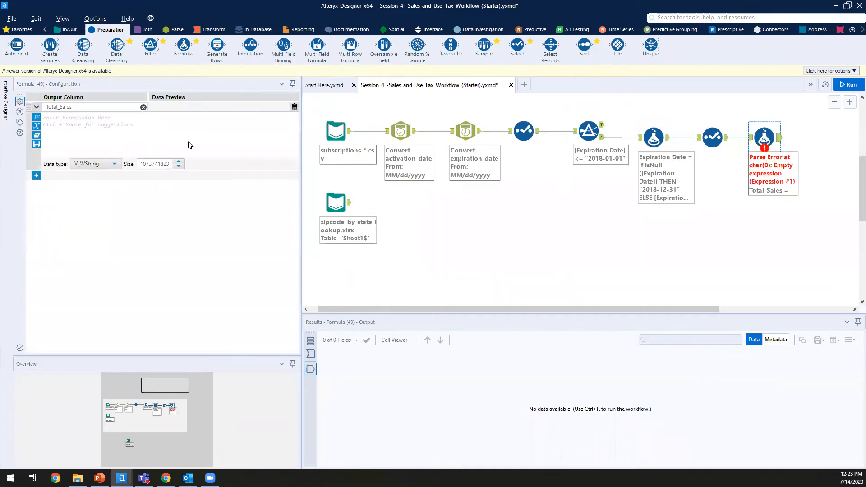
{"action": "left_click", "coordinate": [157, 136]}
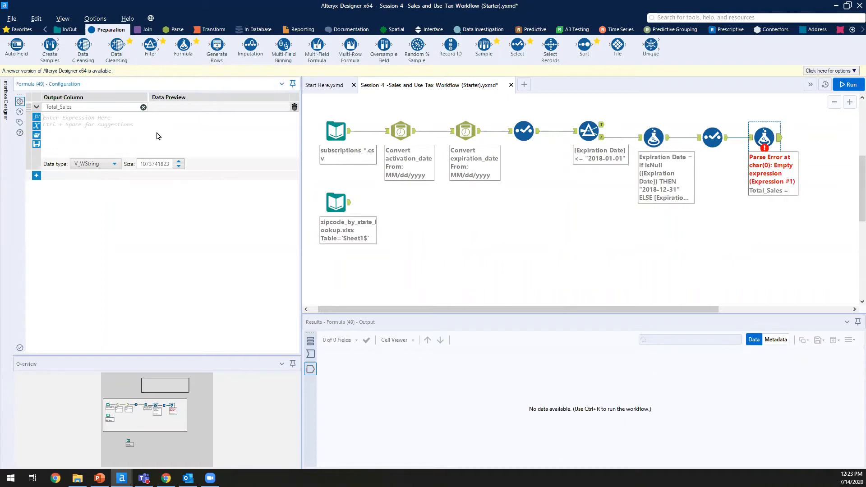
{"action": "type", "text": "[Membership_Months_2018]*"}
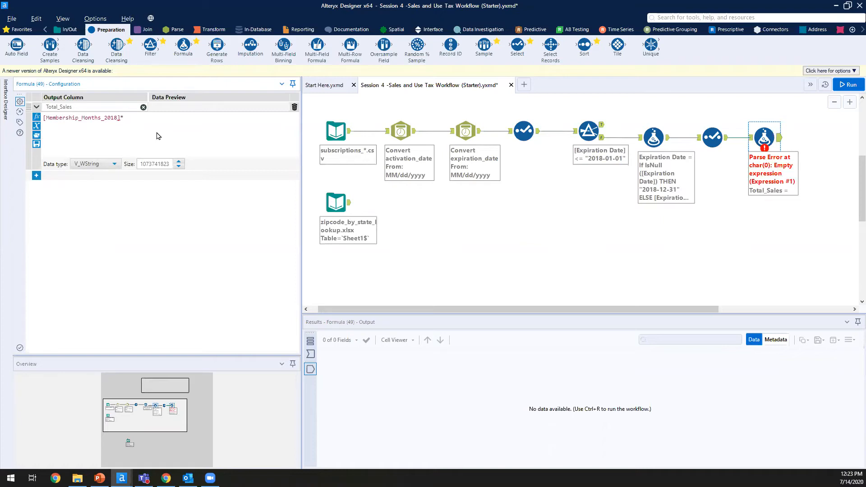
{"action": "type", "text": "9.95"}
Step: Set the Total_Sales data type to Double
{"action": "left_click", "coordinate": [102, 166]}
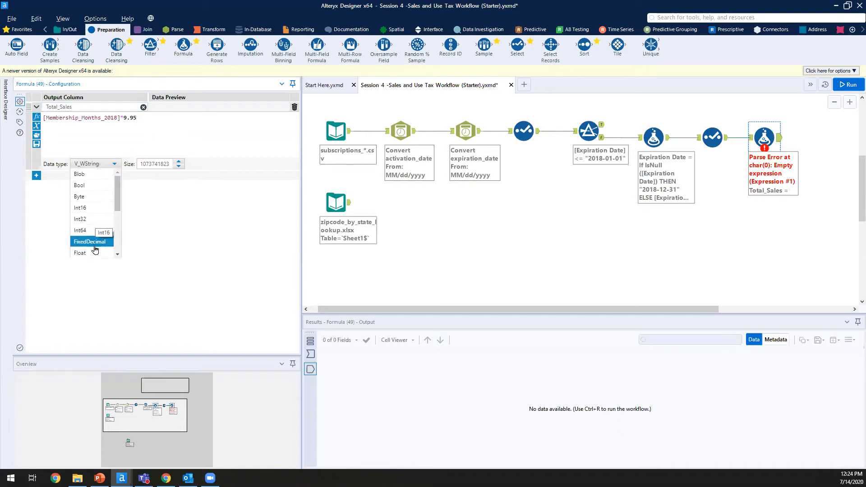
{"action": "scroll", "coordinate": [95, 246], "scroll_direction": "down", "scroll_amount": 6}
{"action": "scroll", "coordinate": [98, 208], "scroll_direction": "up", "scroll_amount": 3}
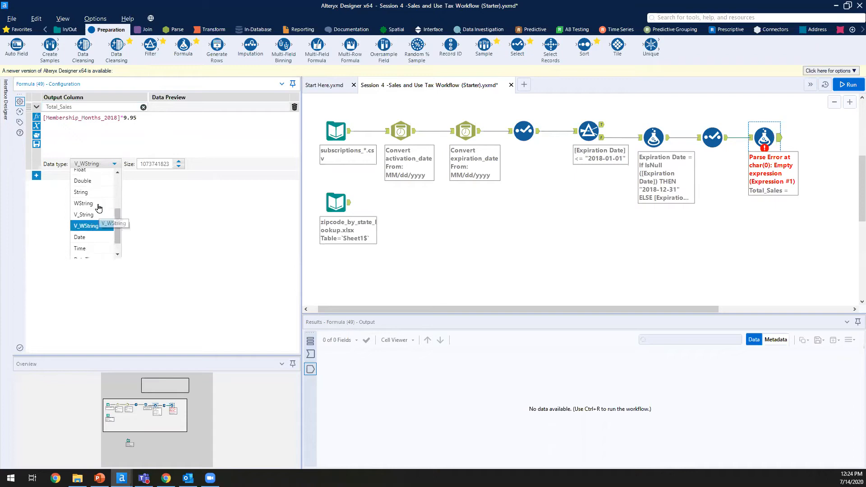
{"action": "left_click", "coordinate": [95, 213]}
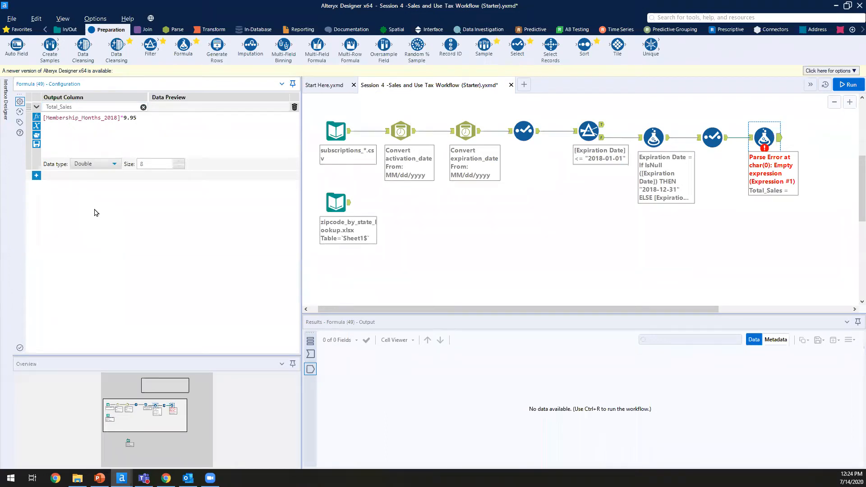
{"action": "left_click", "coordinate": [109, 165]}
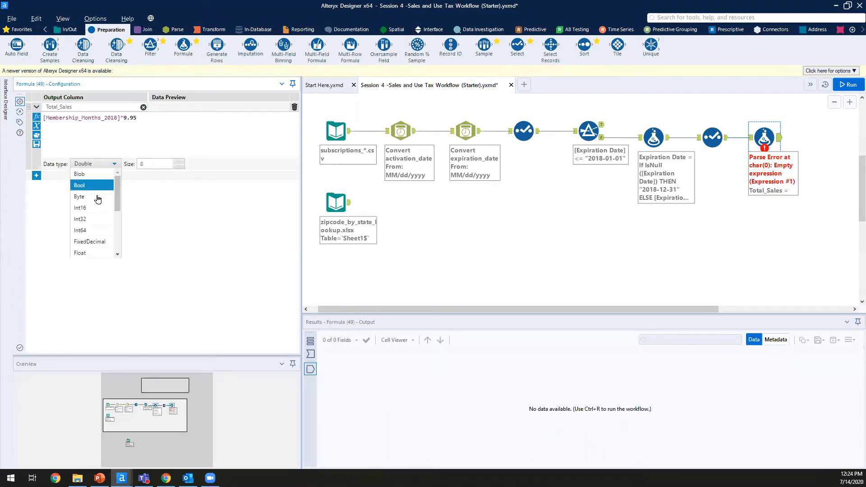
{"action": "left_click", "coordinate": [90, 253]}
{"action": "left_click", "coordinate": [105, 163]}
{"action": "scroll", "coordinate": [118, 201], "scroll_direction": "down", "scroll_amount": 2}
{"action": "left_click", "coordinate": [91, 239]}
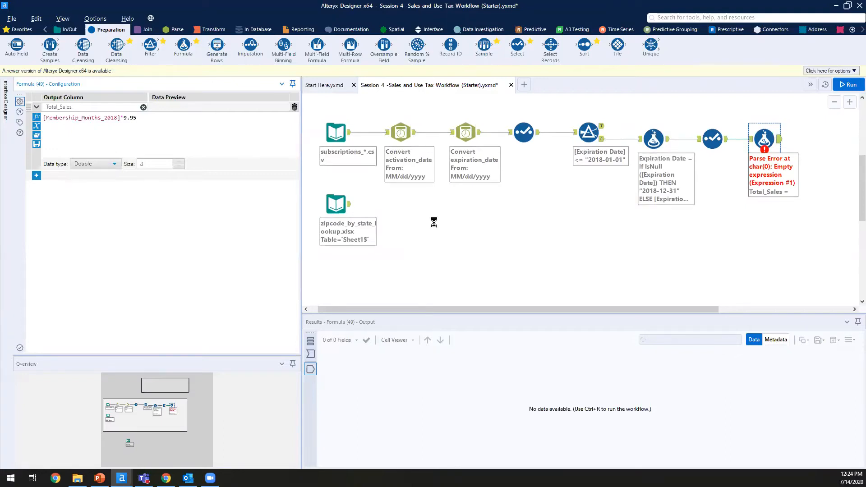
Step: Apply the formula and run the whole workflow
{"action": "left_click", "coordinate": [434, 221]}
{"action": "mouse_move", "coordinate": [661, 310]}
{"action": "left_mouse_down"}
{"action": "mouse_move", "coordinate": [693, 311]}
{"action": "mouse_move", "coordinate": [676, 311]}
{"action": "left_mouse_up"}
{"action": "left_click", "coordinate": [849, 84]}
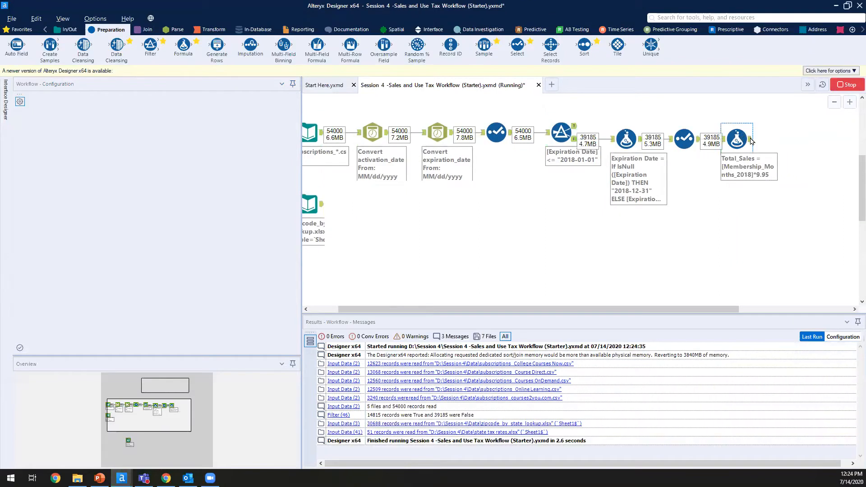
Step: Check the Formula output's Total_Sales column for values such as 119.4 and 99.5
{"action": "left_click", "coordinate": [750, 143]}
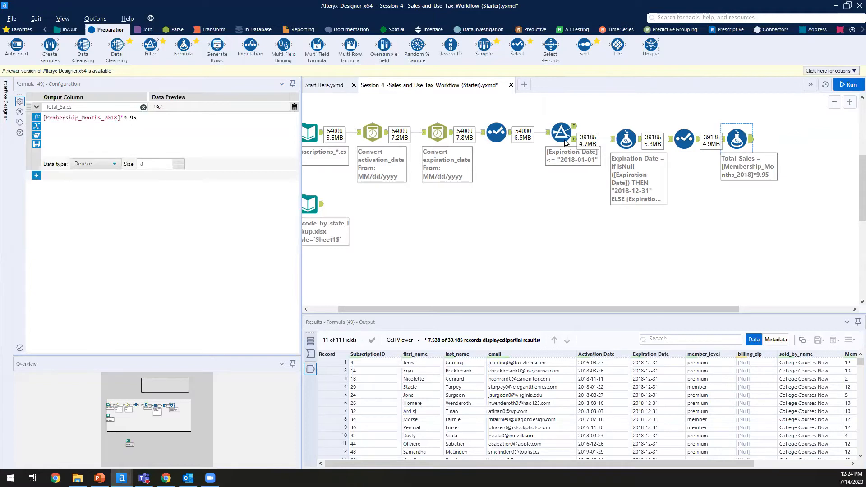
{"action": "scroll", "coordinate": [833, 368], "scroll_direction": "right", "scroll_amount": 5}
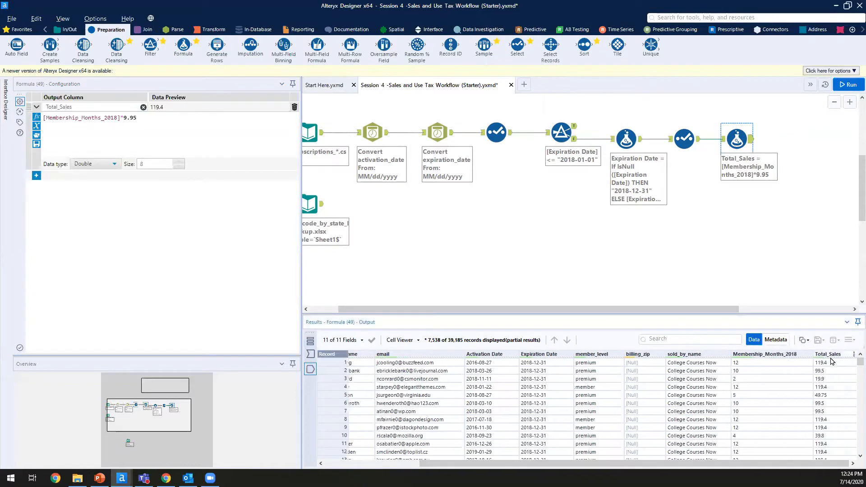
{"action": "left_click_drag", "start_coordinate": [837, 381], "coordinate": [837, 398]}
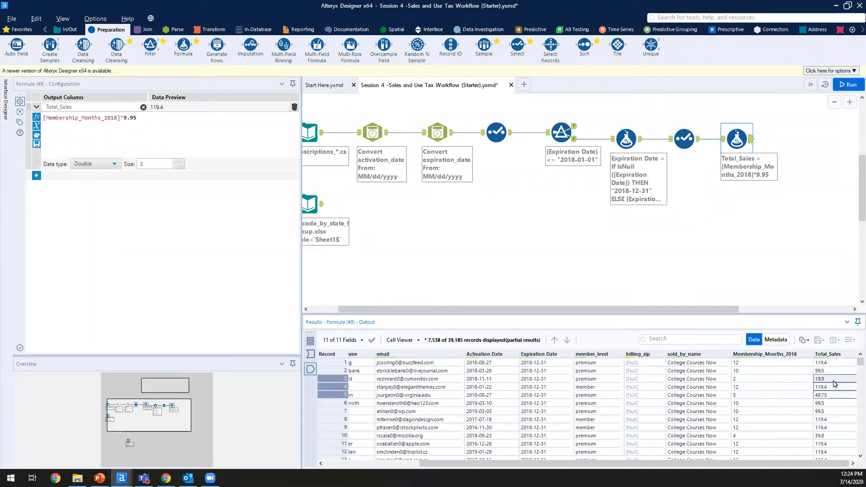
{"action": "left_click", "coordinate": [787, 219]}
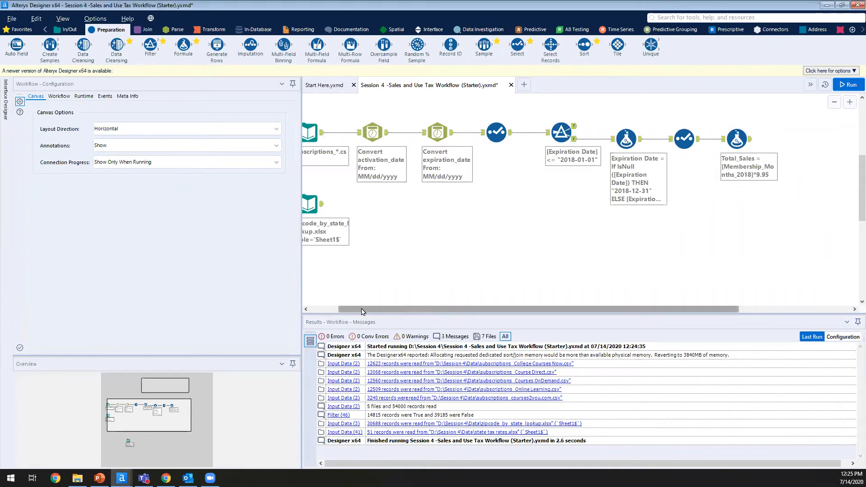
Step: Move the zipcode lookup input below the Total_Sales formula step
{"action": "left_click_drag", "start_coordinate": [393, 310], "coordinate": [365, 310]}
{"action": "left_click", "coordinate": [351, 202]}
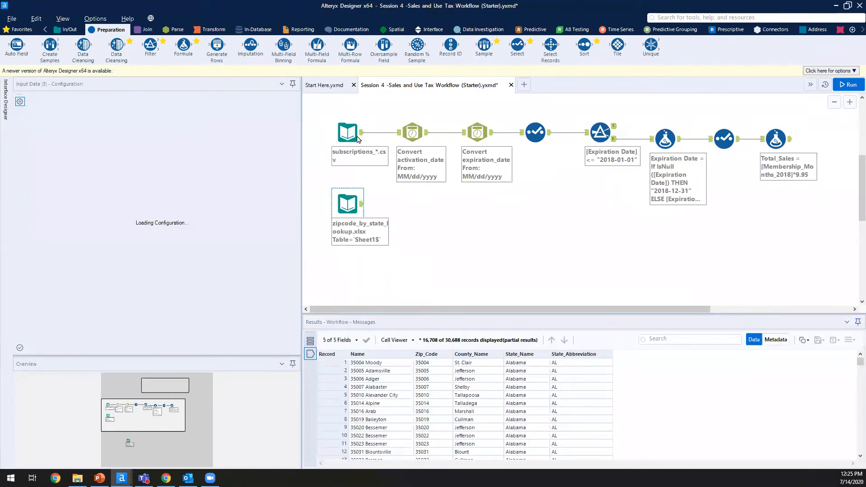
{"action": "left_click", "coordinate": [362, 135]}
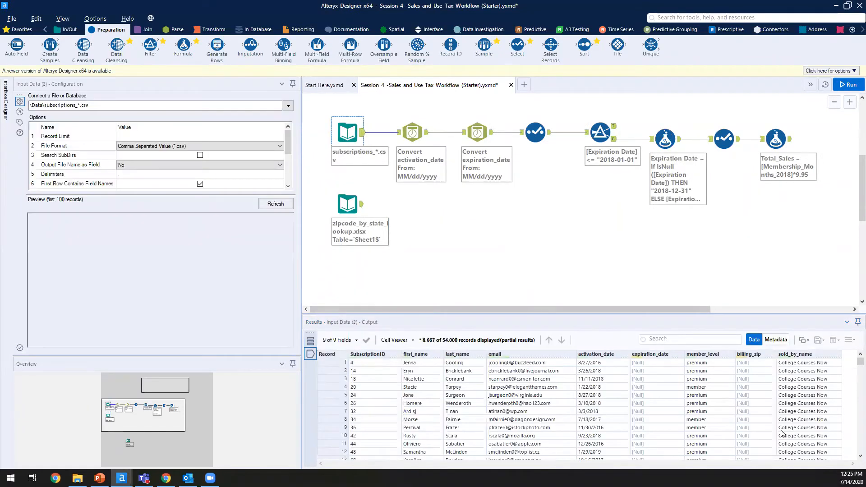
{"action": "left_click", "coordinate": [776, 138]}
{"action": "left_click_drag", "start_coordinate": [402, 199], "coordinate": [321, 254]}
{"action": "left_click_drag", "start_coordinate": [352, 200], "coordinate": [730, 198]}
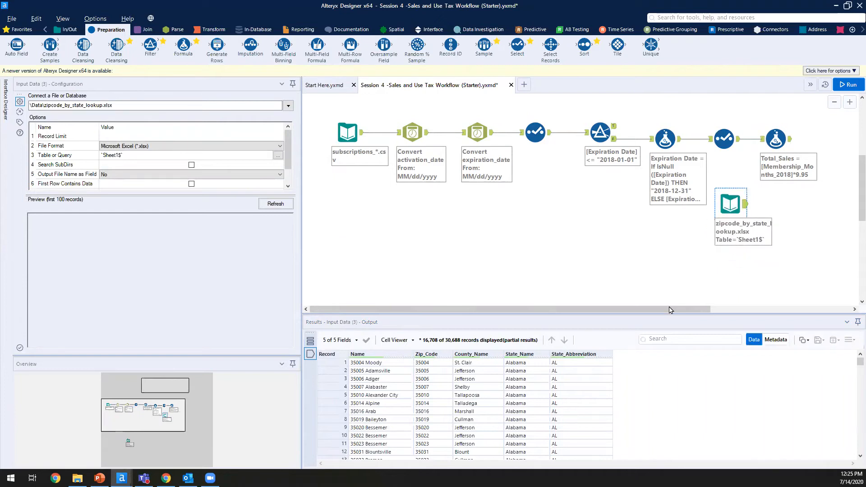
{"action": "left_click_drag", "start_coordinate": [706, 310], "coordinate": [853, 311]}
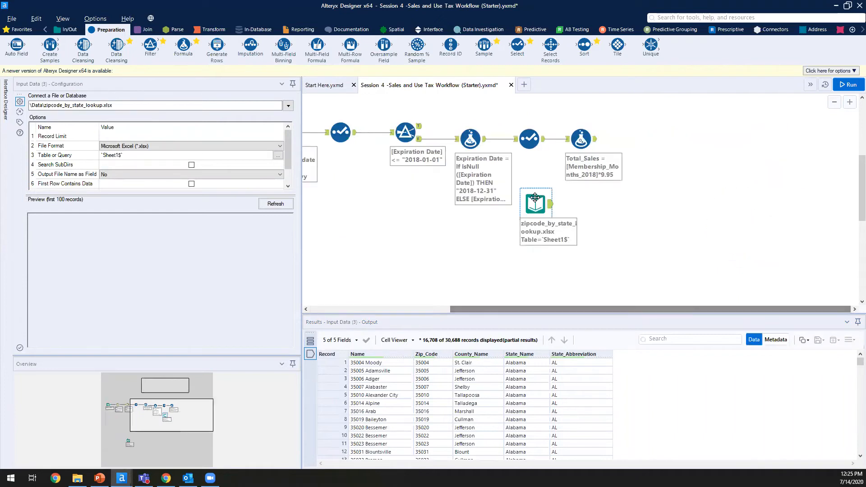
{"action": "left_click_drag", "start_coordinate": [584, 198], "coordinate": [566, 198]}
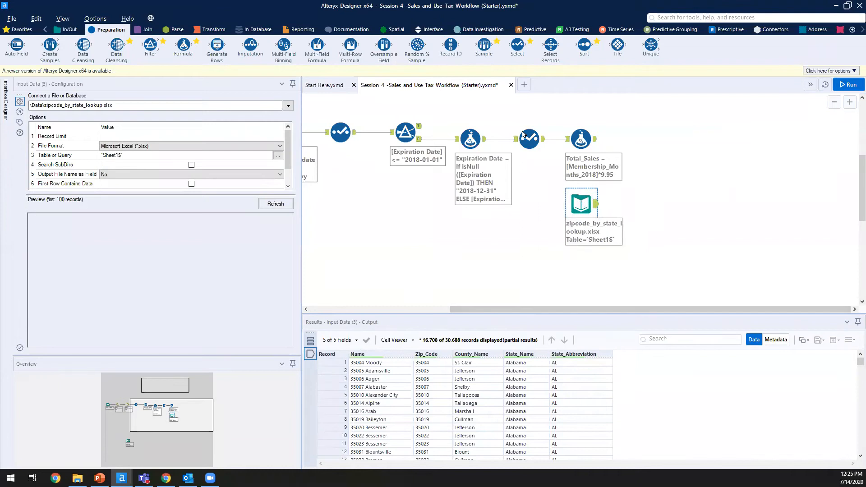
Step: Add a Join after Total_Sales and compare the lookup's Zip_Code with the sales billing_zip values
{"action": "left_click", "coordinate": [148, 30]}
{"action": "left_click_drag", "start_coordinate": [116, 45], "coordinate": [653, 145]}
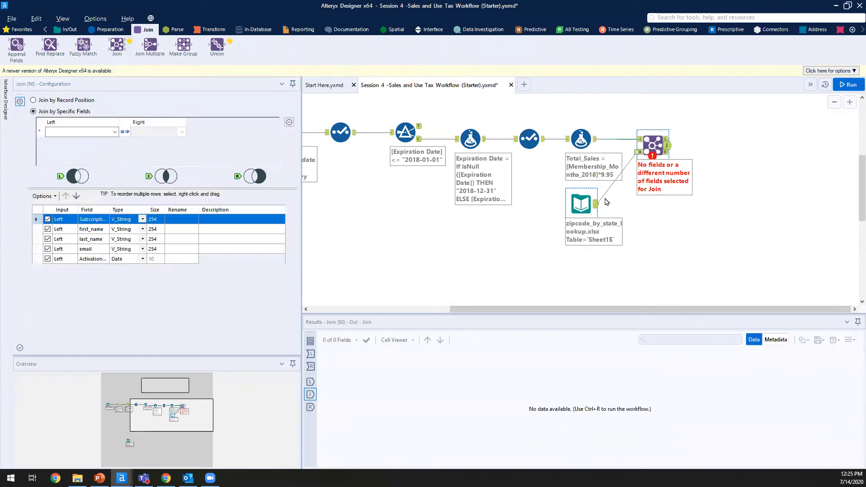
{"action": "left_click", "coordinate": [595, 207]}
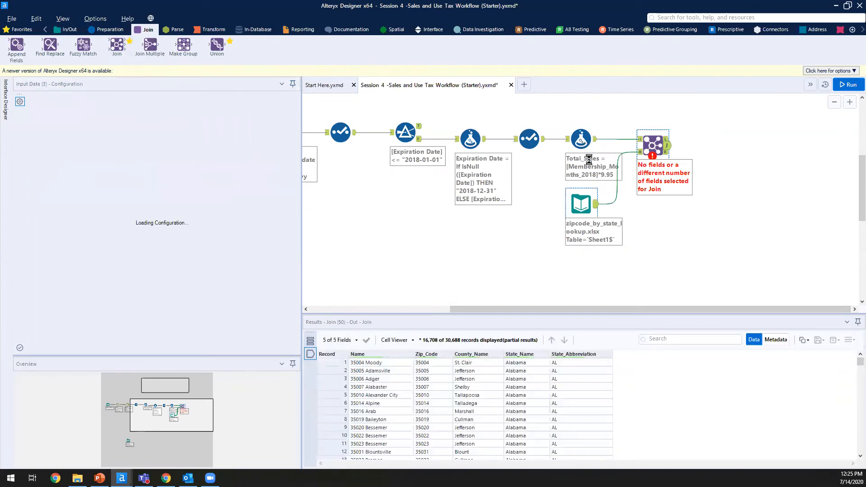
{"action": "left_click_drag", "start_coordinate": [446, 379], "coordinate": [458, 458]}
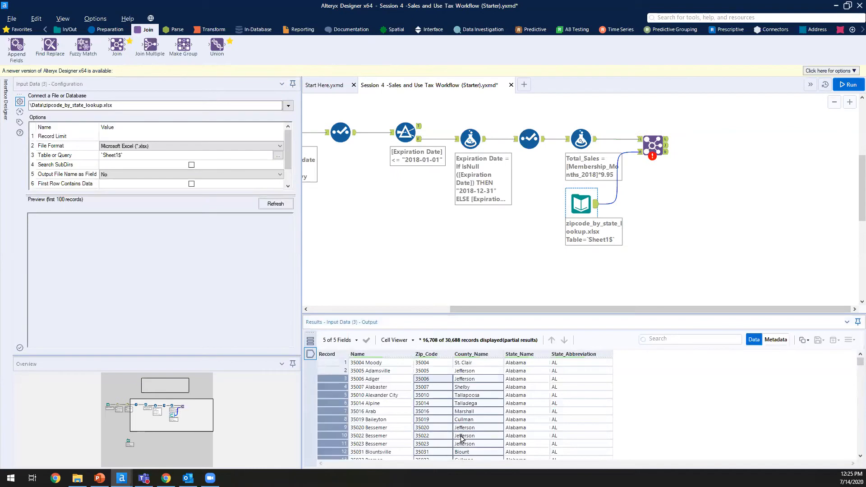
{"action": "left_click", "coordinate": [581, 141]}
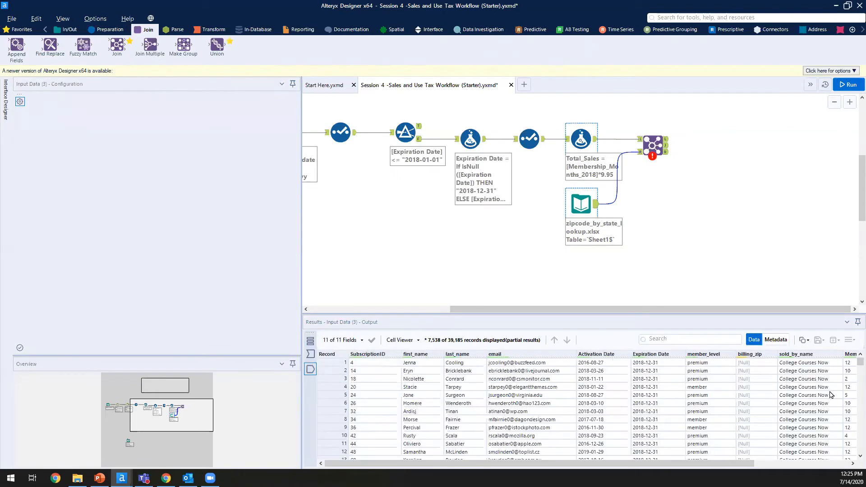
{"action": "left_click_drag", "start_coordinate": [742, 372], "coordinate": [748, 428]}
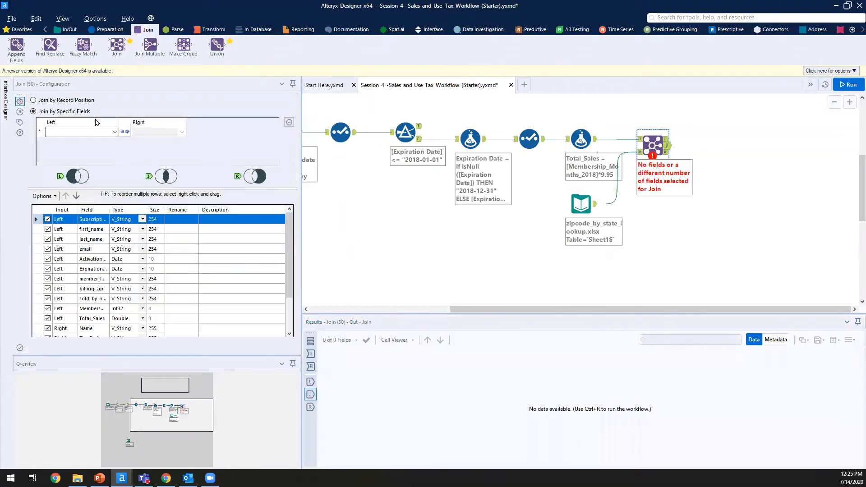
Step: Join on Left billing_zip matched to Right Zip_Code
{"action": "left_click", "coordinate": [81, 132]}
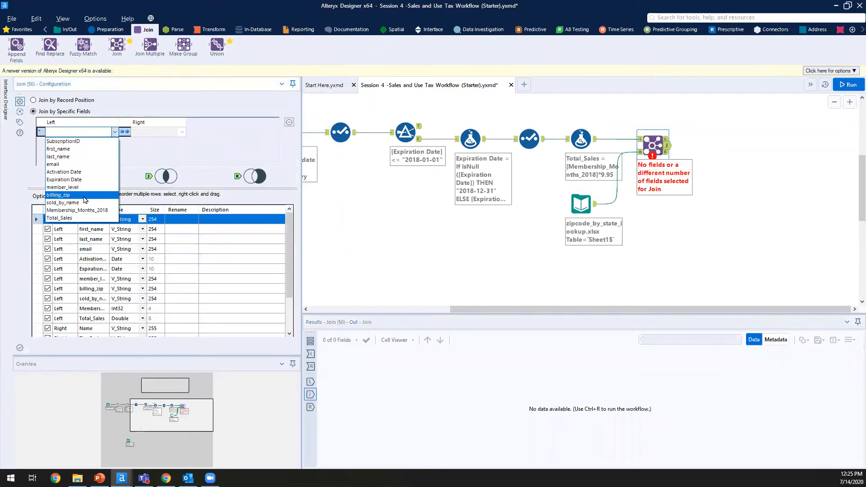
{"action": "left_click", "coordinate": [59, 195]}
{"action": "left_click", "coordinate": [182, 131]}
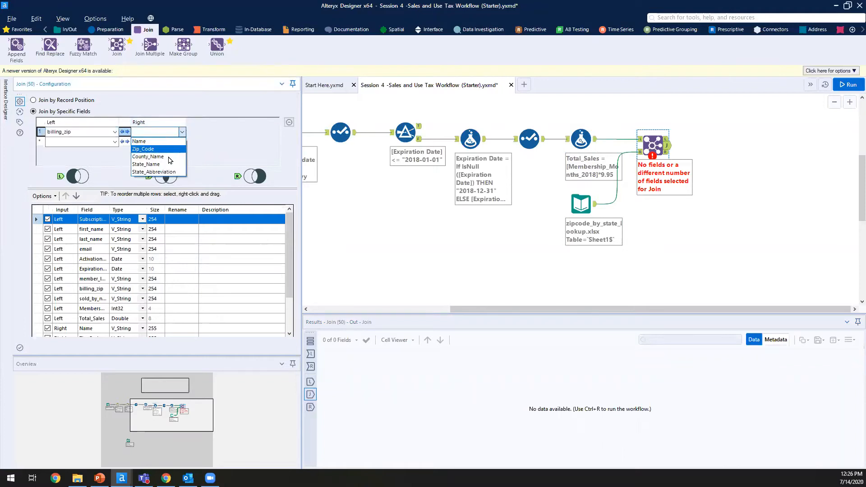
{"action": "left_click", "coordinate": [151, 149]}
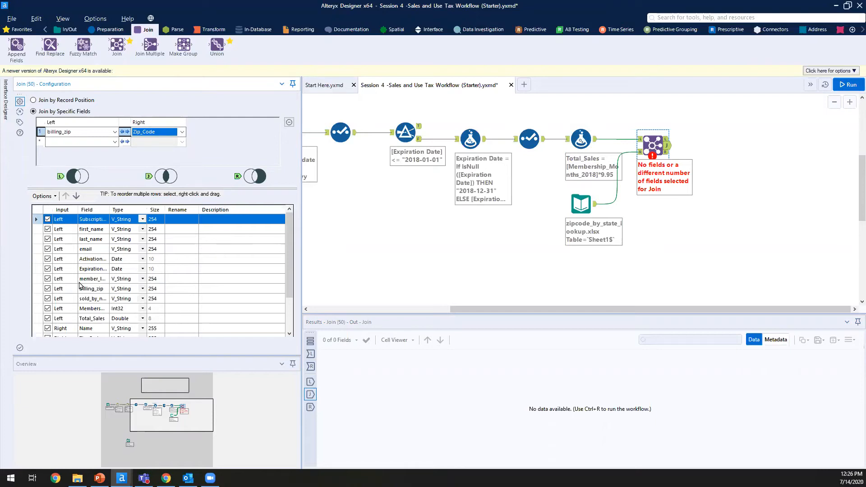
{"action": "scroll", "coordinate": [70, 274], "scroll_direction": "down", "scroll_amount": 2}
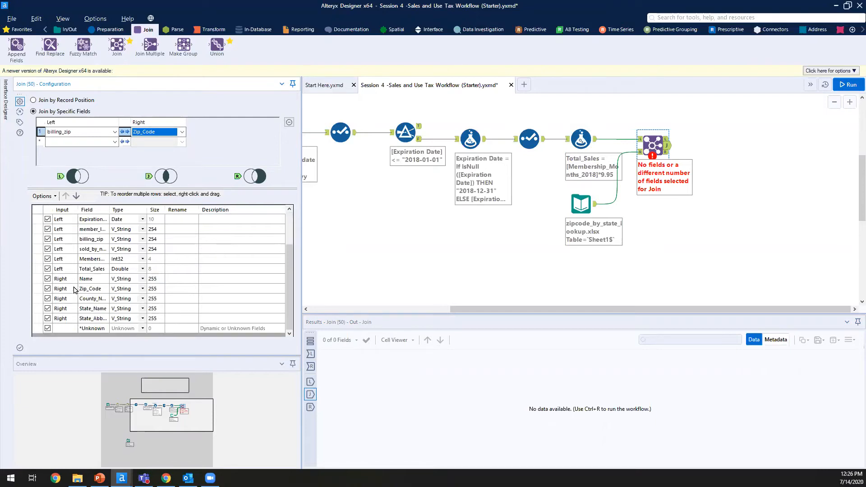
{"action": "scroll", "coordinate": [75, 290], "scroll_direction": "up", "scroll_amount": 2}
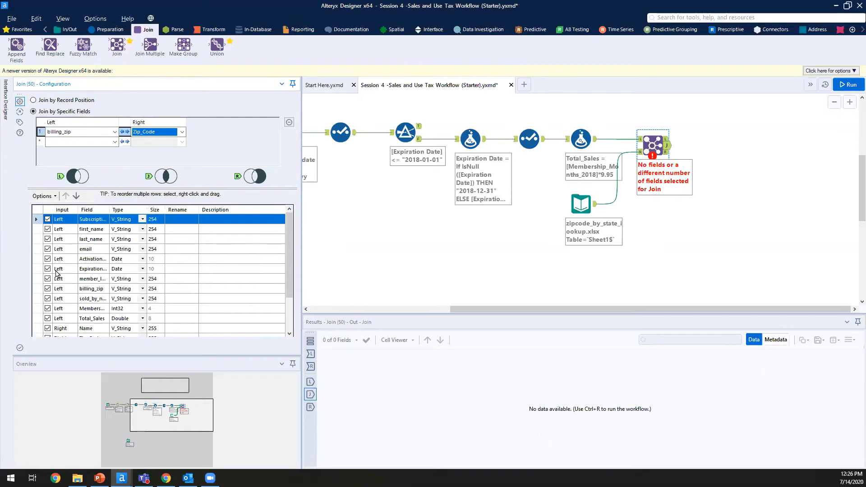
Step: Drop billing_zip and the lookup's Name, Zip_Code and County_Name fields from the join output
{"action": "left_click", "coordinate": [48, 289]}
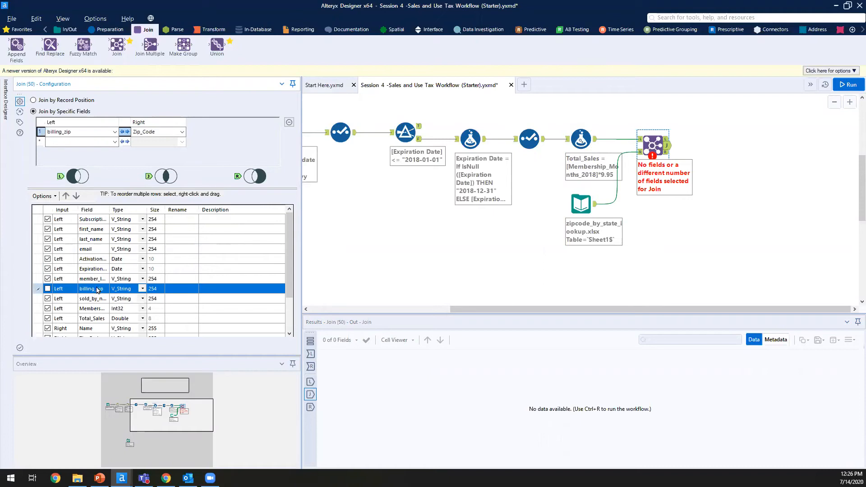
{"action": "scroll", "coordinate": [91, 290], "scroll_direction": "down", "scroll_amount": 2}
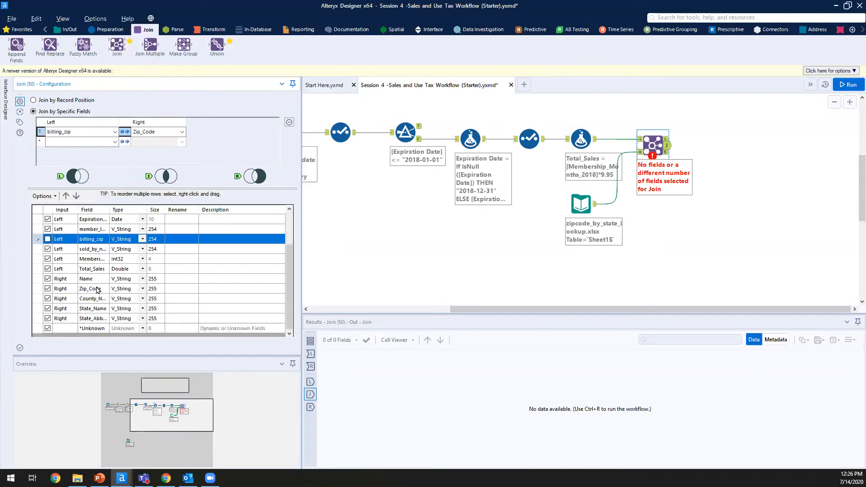
{"action": "left_click", "coordinate": [86, 290]}
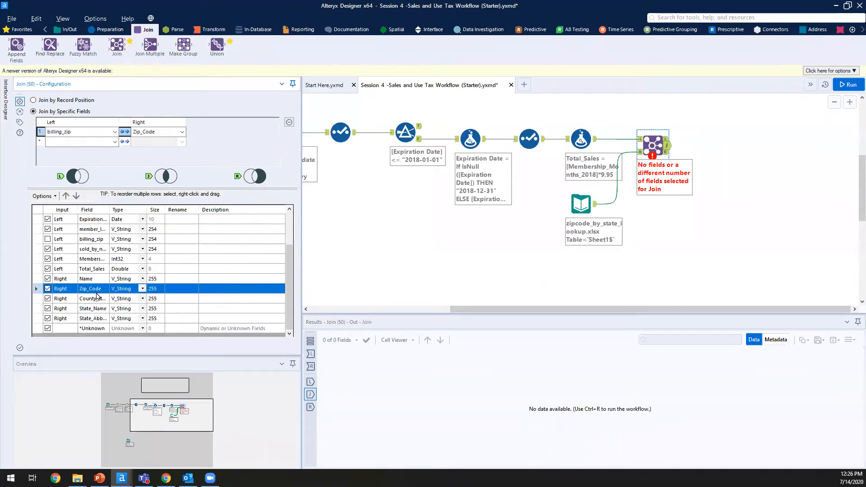
{"action": "key", "text": "shift+Up"}
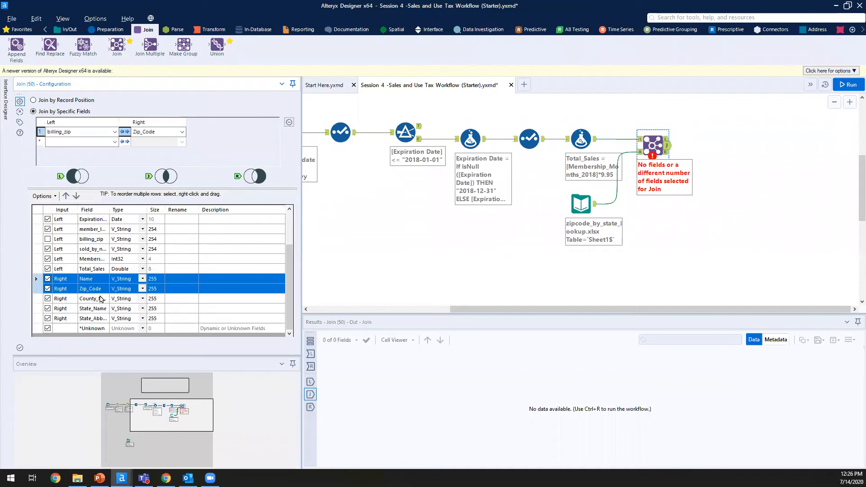
{"action": "left_click", "coordinate": [100, 299], "text": "ctrl"}
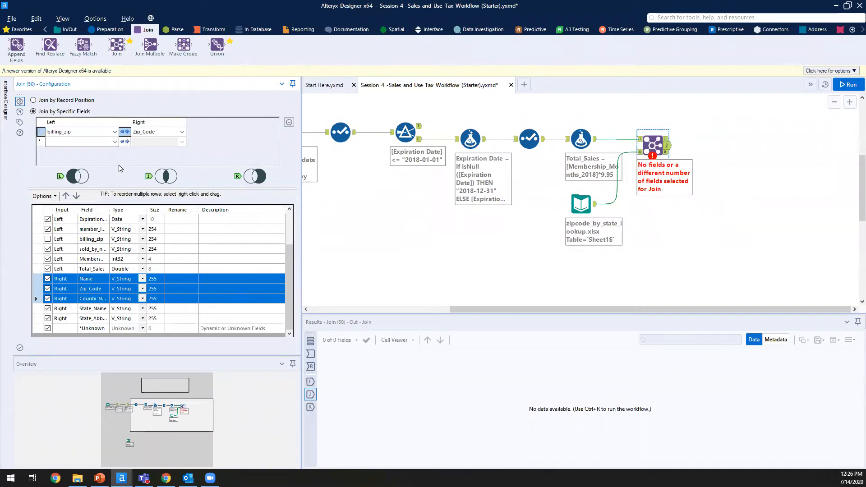
{"action": "left_click", "coordinate": [51, 196]}
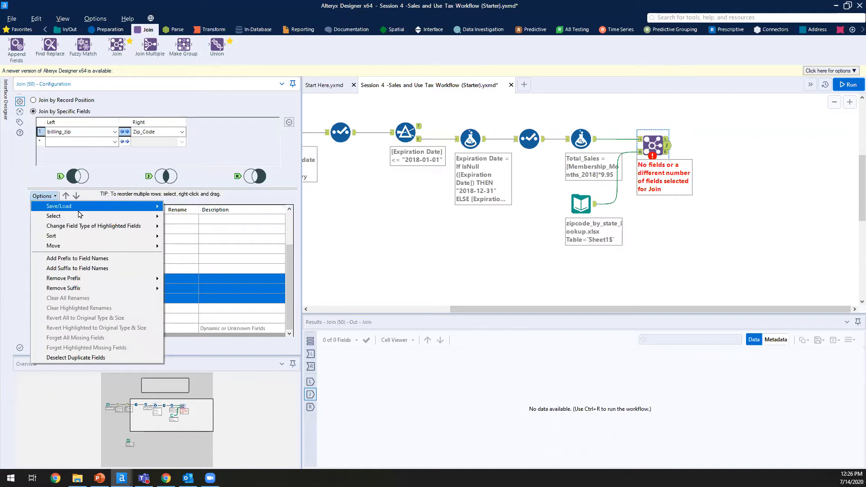
{"action": "mouse_move", "coordinate": [86, 217]}
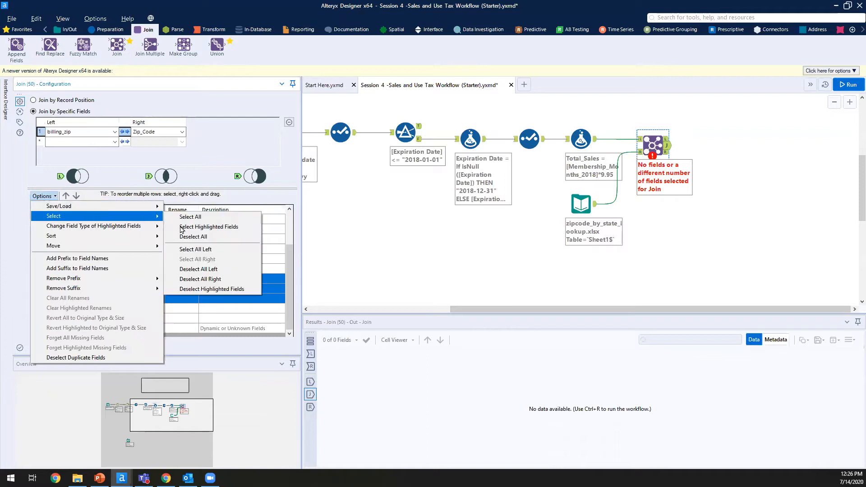
{"action": "left_click", "coordinate": [237, 289]}
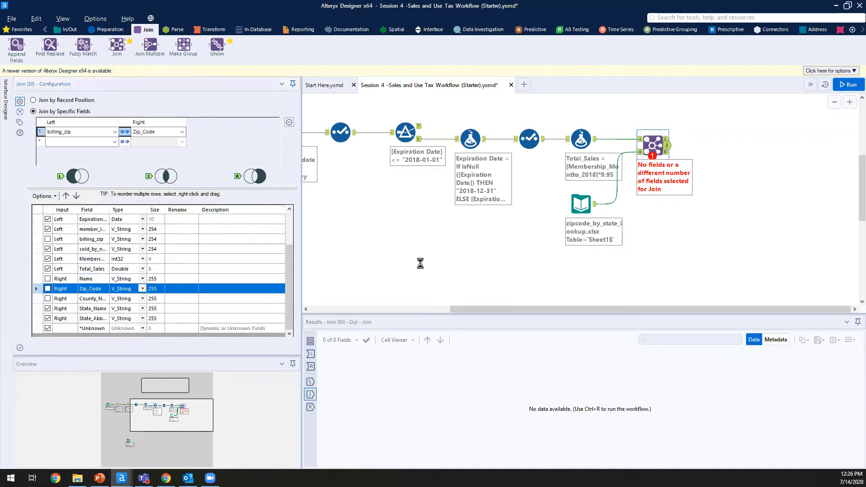
{"action": "left_click", "coordinate": [602, 277]}
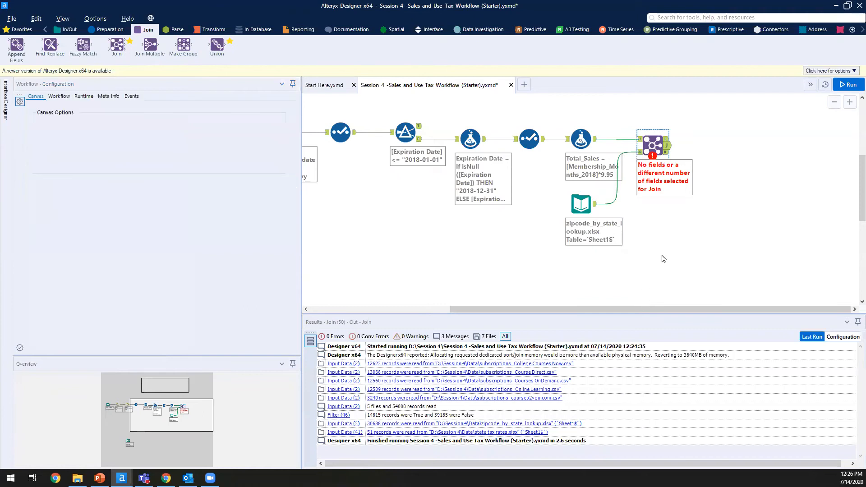
Step: Run the workflow and inspect the Join's R output of 29,449 unmatched zipcode records, e.g. 00001 Alaska AK
{"action": "left_click", "coordinate": [849, 84]}
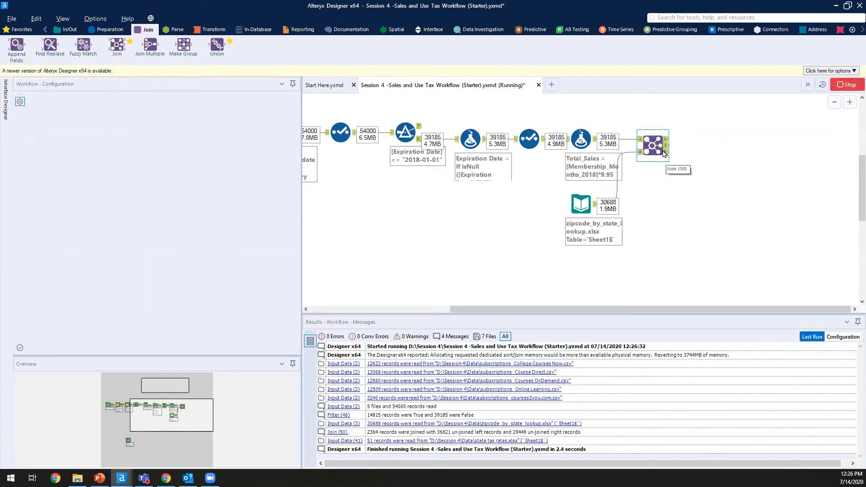
{"action": "left_click", "coordinate": [668, 155]}
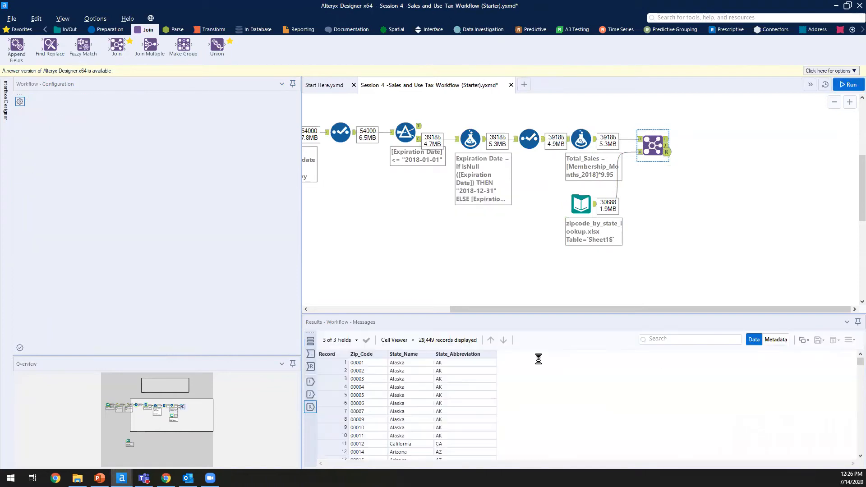
{"action": "left_click", "coordinate": [428, 372]}
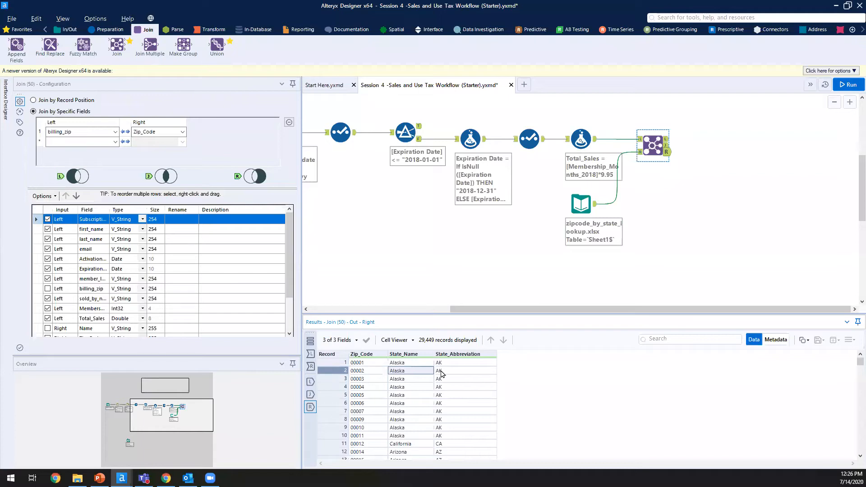
{"action": "left_click", "coordinate": [369, 363]}
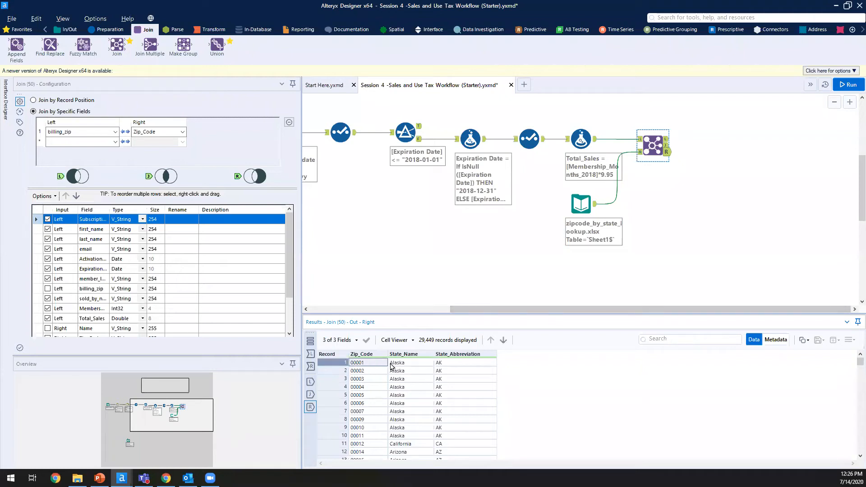
{"action": "left_click", "coordinate": [394, 365]}
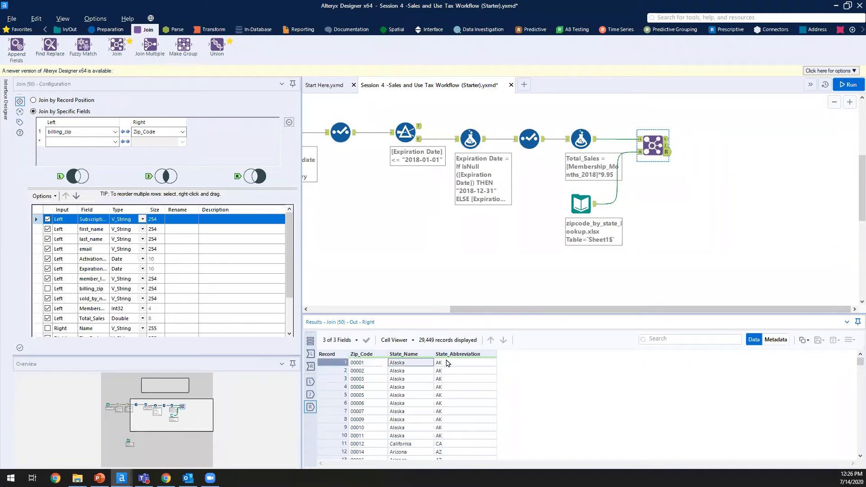
{"action": "left_click", "coordinate": [449, 365]}
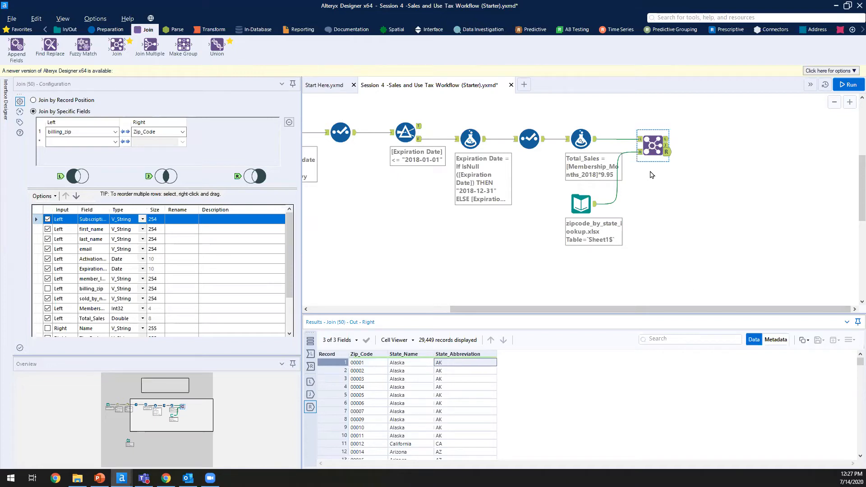
Step: Inspect the Join's L output: 36,821 unmatched sales records with Null billing_zip
{"action": "left_click", "coordinate": [668, 145]}
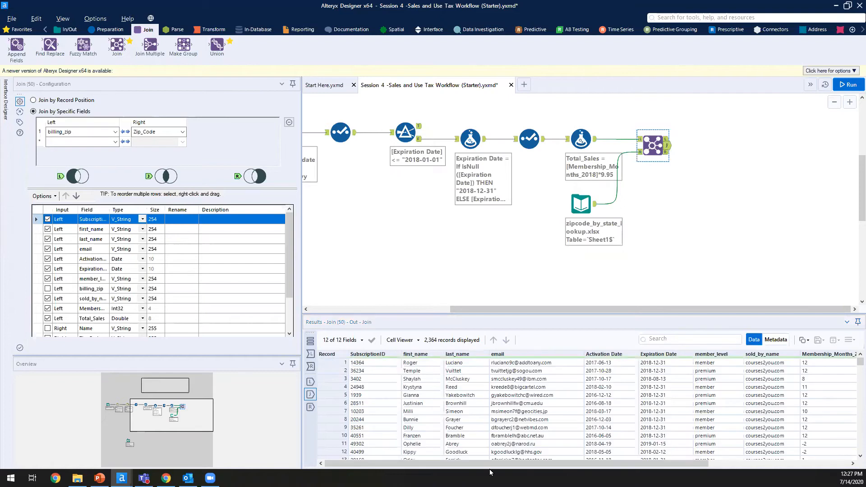
{"action": "left_click_drag", "start_coordinate": [302, 273], "coordinate": [197, 273]}
{"action": "left_click", "coordinate": [562, 143]}
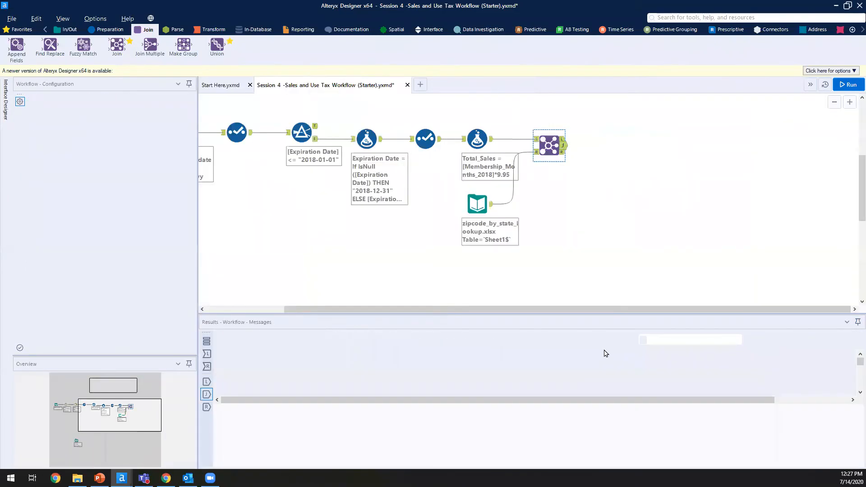
{"action": "left_click_drag", "start_coordinate": [591, 464], "coordinate": [723, 462]}
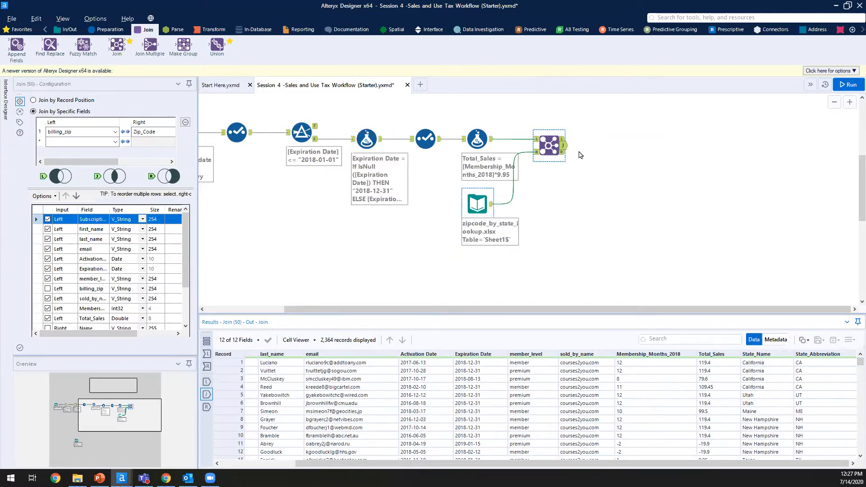
{"action": "left_click", "coordinate": [563, 139]}
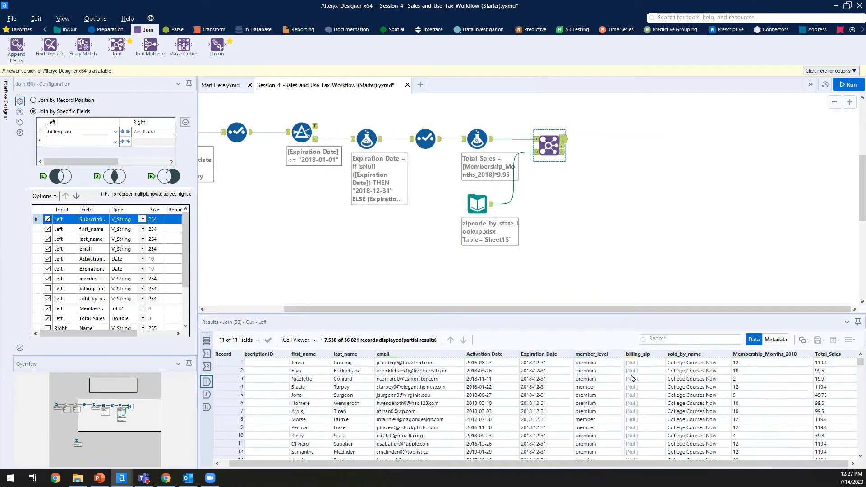
{"action": "left_click", "coordinate": [643, 386]}
{"action": "left_click", "coordinate": [694, 379]}
{"action": "left_click", "coordinate": [704, 372]}
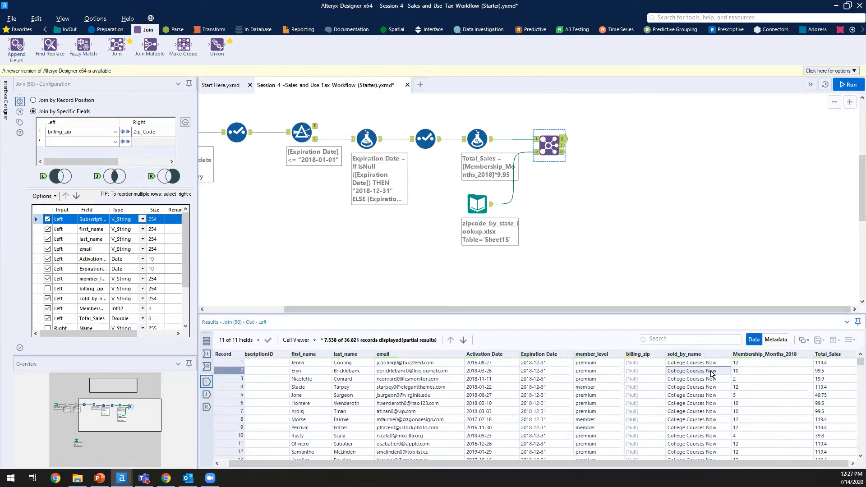
Step: Switch to the Join's J output showing the 2,364 joined records with State_Name
{"action": "left_click", "coordinate": [564, 145]}
{"action": "left_click", "coordinate": [664, 404]}
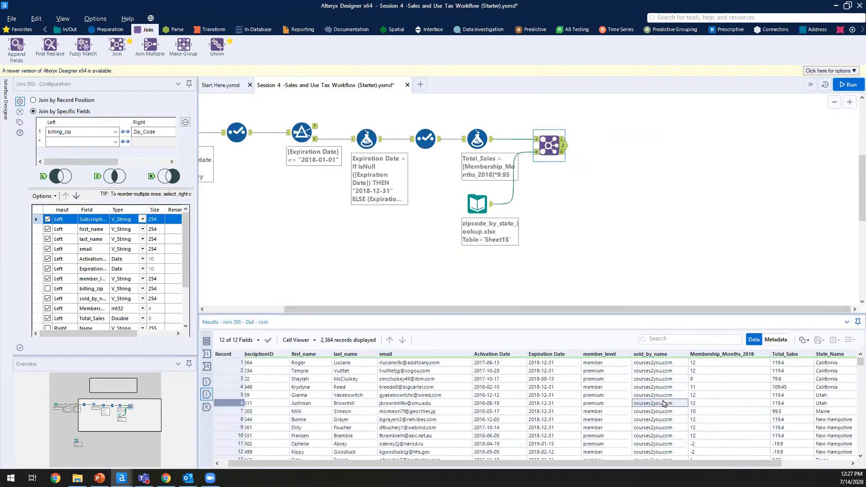
{"action": "left_click", "coordinate": [563, 139]}
{"action": "left_click", "coordinate": [565, 141]}
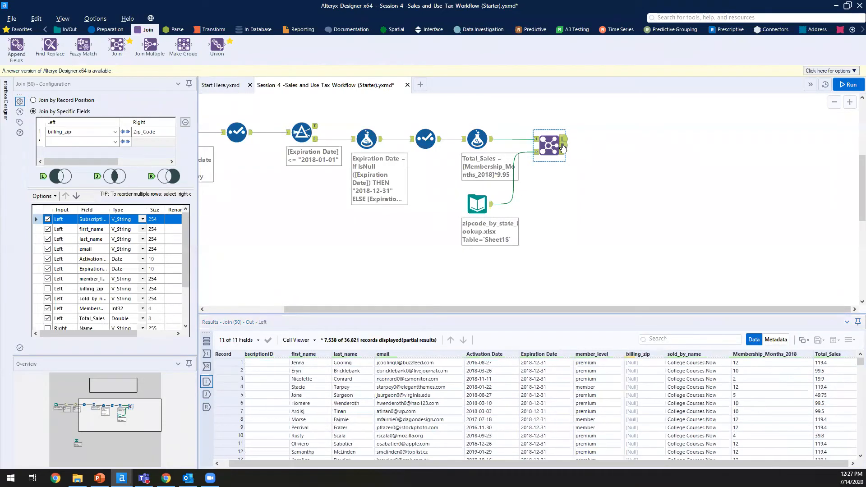
{"action": "left_click", "coordinate": [563, 146]}
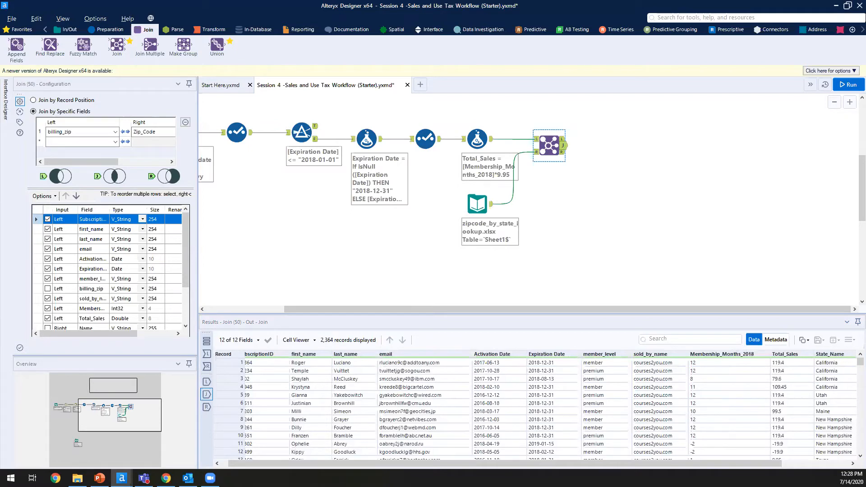
Step: Attach a Summarize tool to the Join's J output that sums Total_Sales into Sum_Total_Sales
{"action": "left_click", "coordinate": [214, 30]}
{"action": "left_click_drag", "start_coordinate": [148, 52], "coordinate": [635, 119]}
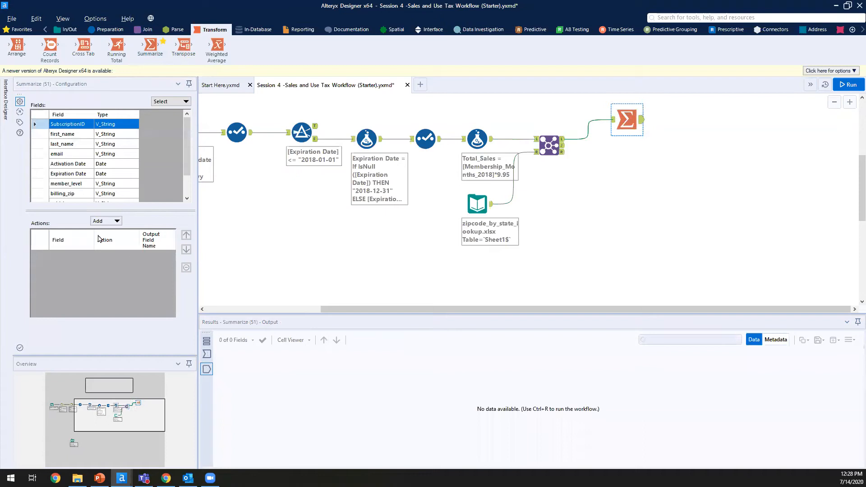
{"action": "scroll", "coordinate": [77, 189], "scroll_direction": "down", "scroll_amount": 1}
{"action": "left_click", "coordinate": [77, 186]}
{"action": "left_click", "coordinate": [77, 194]}
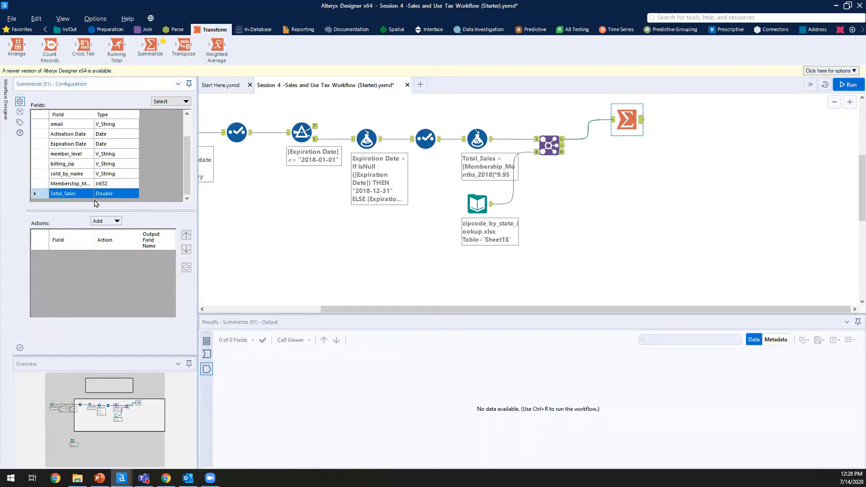
{"action": "left_click", "coordinate": [119, 223]}
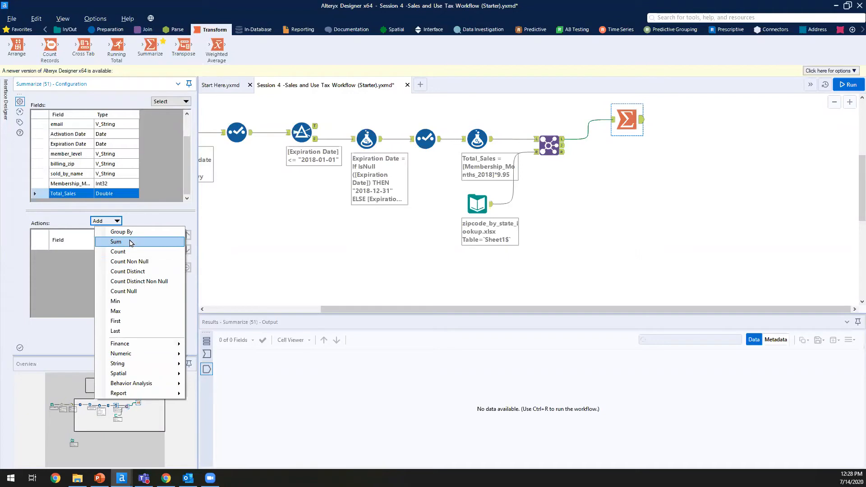
{"action": "left_click", "coordinate": [131, 243]}
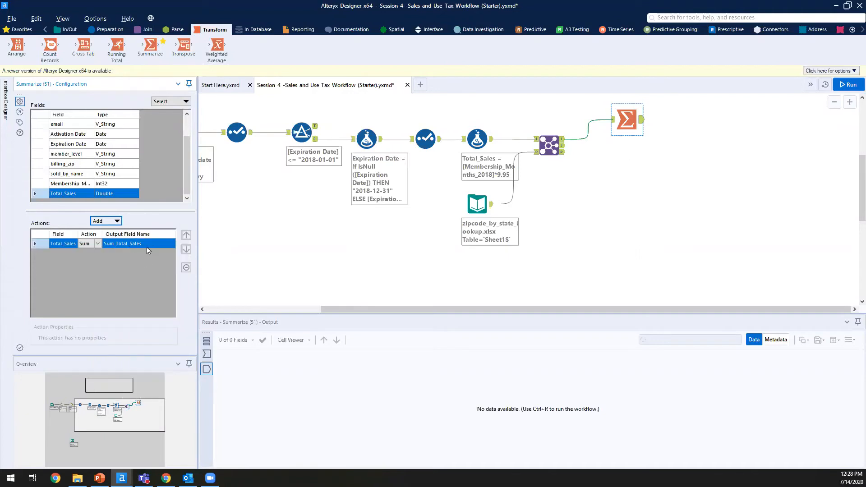
{"action": "left_click", "coordinate": [137, 246]}
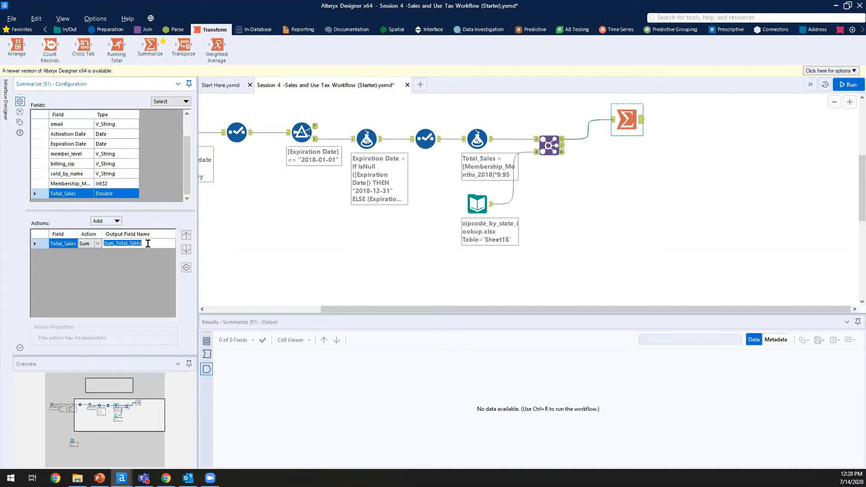
{"action": "left_click", "coordinate": [631, 180]}
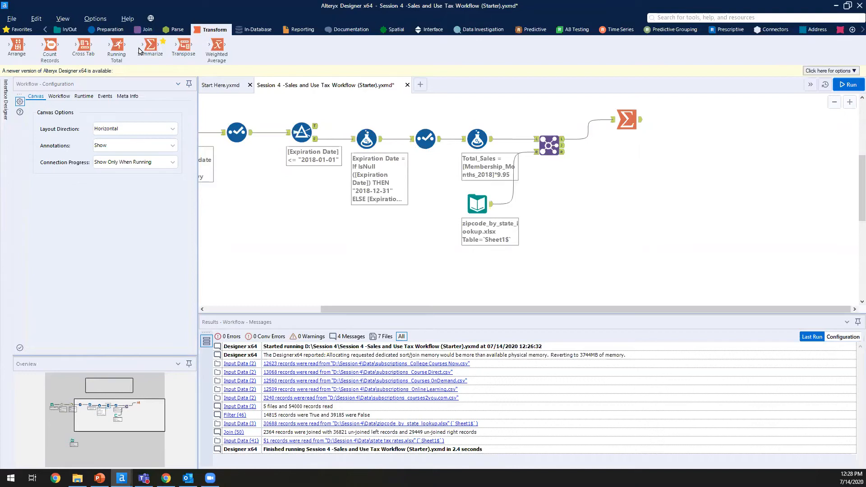
Step: Attach a Cross Tab to the Join's J output with State_Name headers and Total_Sales values
{"action": "left_click_drag", "start_coordinate": [84, 45], "coordinate": [619, 149]}
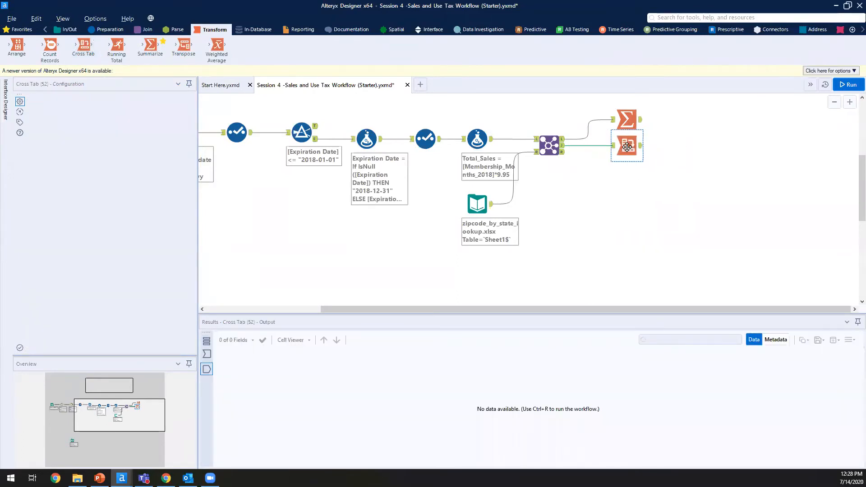
{"action": "scroll", "coordinate": [106, 185], "scroll_direction": "down", "scroll_amount": 5}
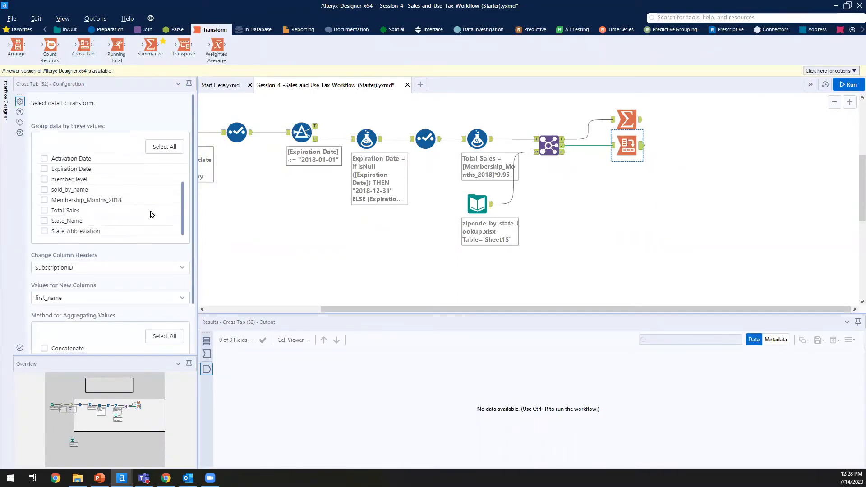
{"action": "left_click_drag", "start_coordinate": [193, 172], "coordinate": [184, 193]}
{"action": "left_click", "coordinate": [121, 207]}
{"action": "left_click", "coordinate": [121, 207]}
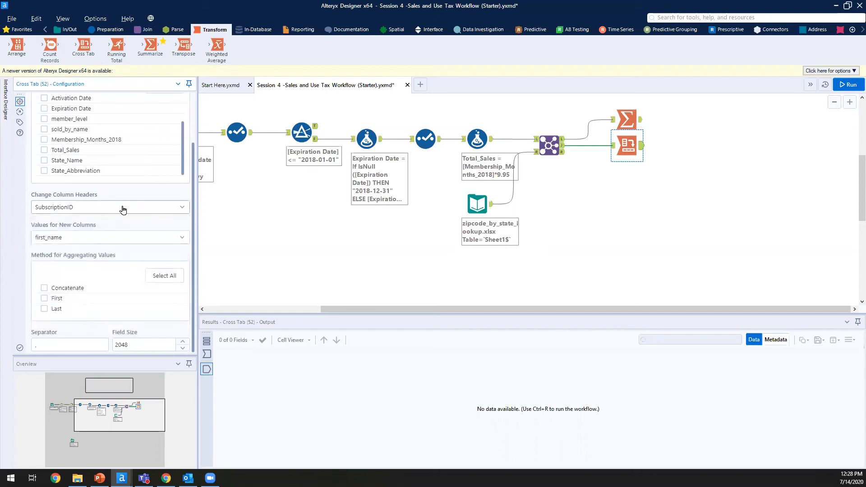
{"action": "left_click", "coordinate": [123, 207]}
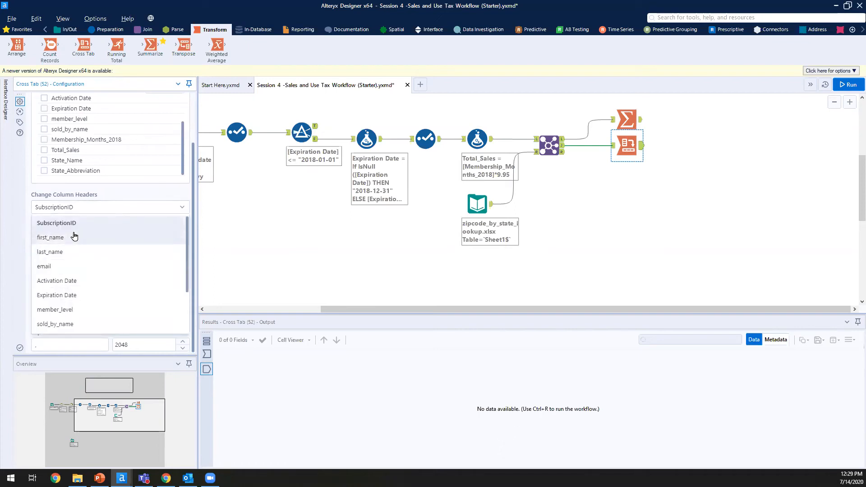
{"action": "scroll", "coordinate": [91, 282], "scroll_direction": "down", "scroll_amount": 2}
{"action": "left_click", "coordinate": [77, 310]}
{"action": "left_click", "coordinate": [72, 239]}
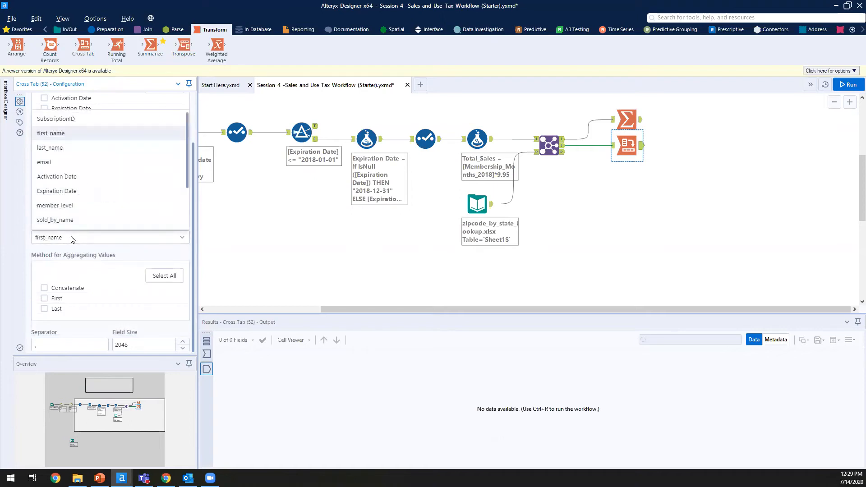
{"action": "scroll", "coordinate": [95, 199], "scroll_direction": "down", "scroll_amount": 2}
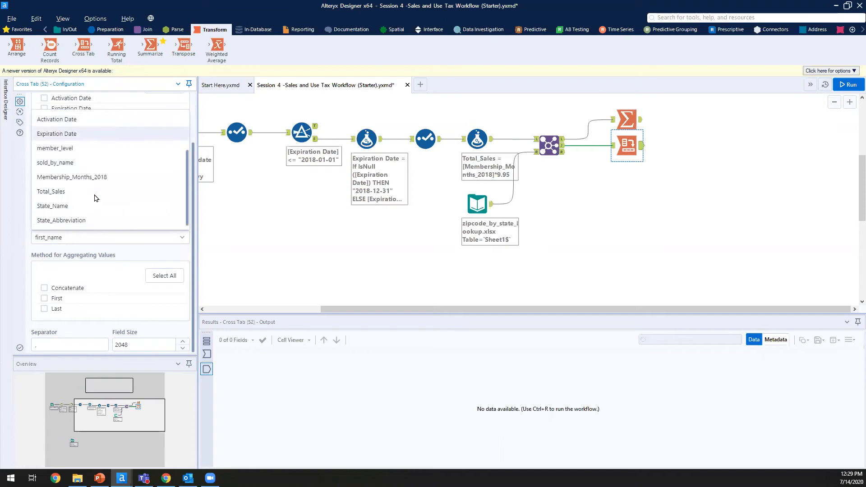
{"action": "left_click", "coordinate": [76, 193]}
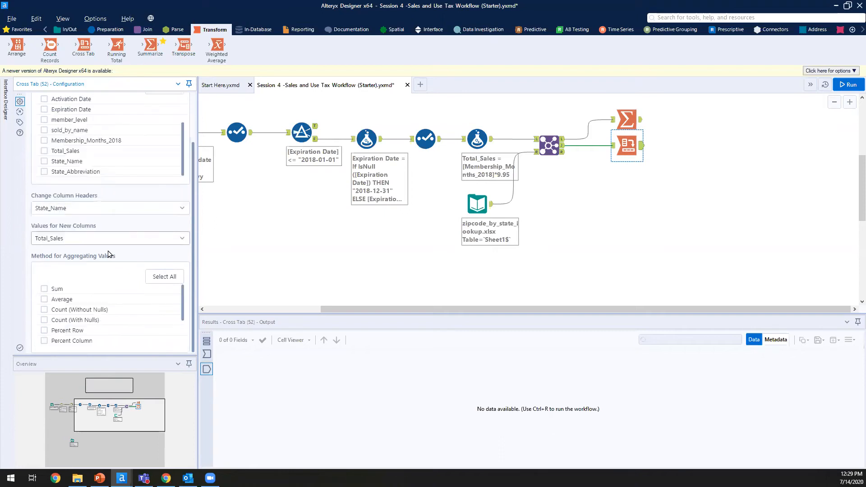
Step: Set the Cross Tab aggregation method to Sum and run the workflow
{"action": "left_click", "coordinate": [56, 289]}
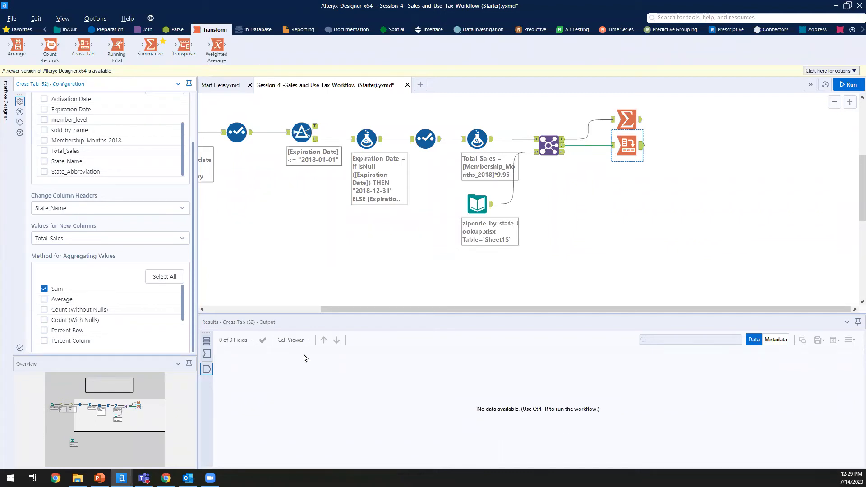
{"action": "left_click", "coordinate": [851, 85]}
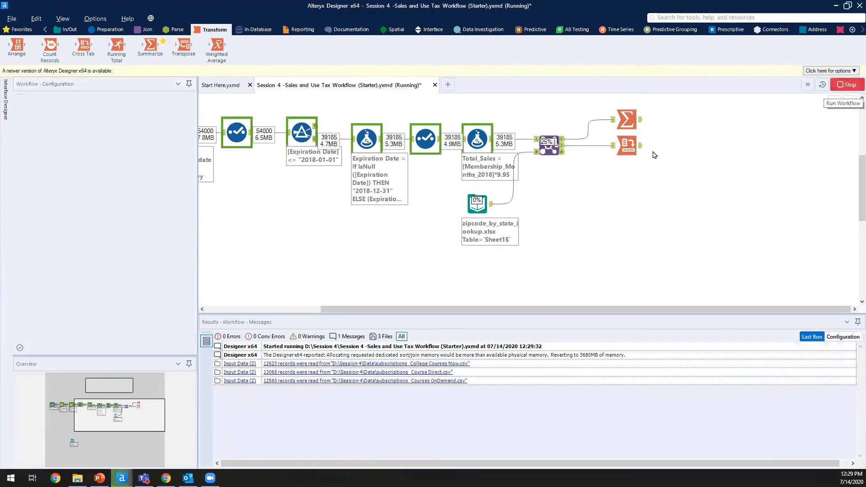
Step: Select the Cross Tab tool and check Alabama's summed sales in its single-record output
{"action": "scroll", "coordinate": [653, 149], "scroll_direction": "down", "scroll_amount": 2}
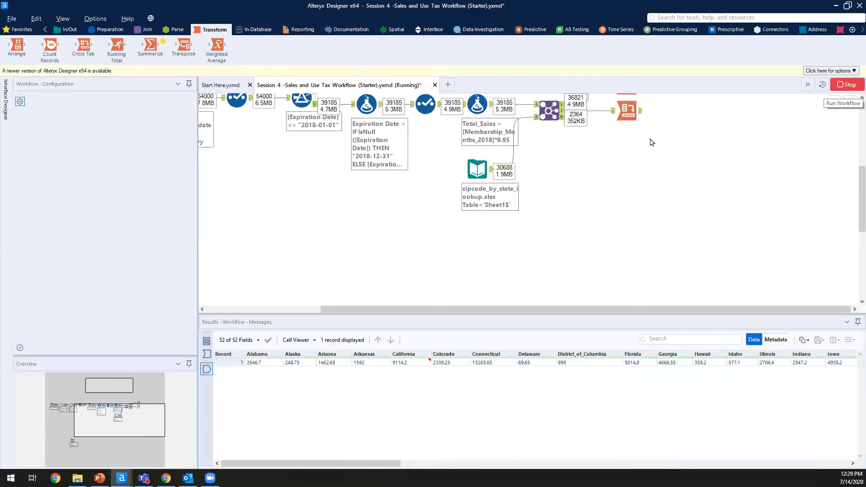
{"action": "left_click", "coordinate": [639, 120]}
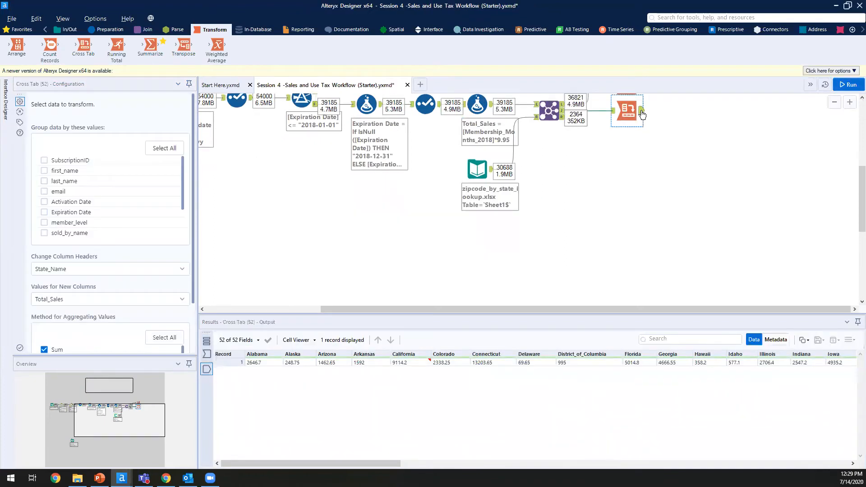
{"action": "left_click", "coordinate": [267, 365]}
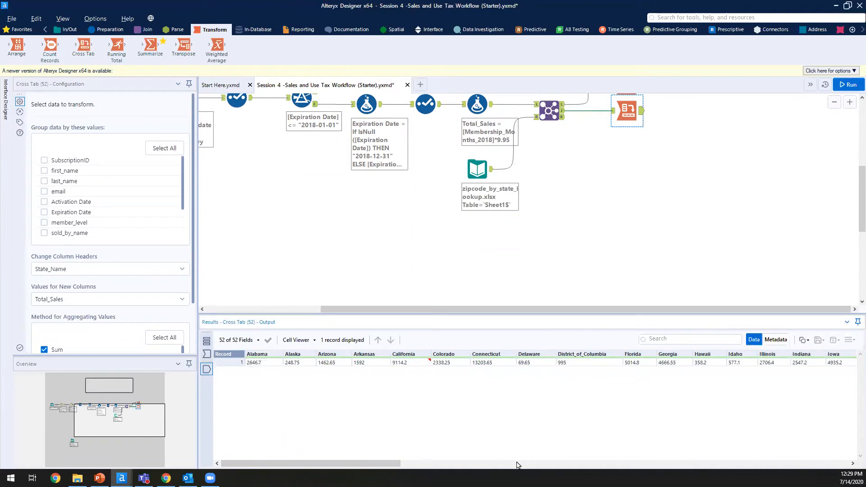
{"action": "left_click_drag", "start_coordinate": [378, 466], "coordinate": [691, 465]}
{"action": "left_click", "coordinate": [692, 465]}
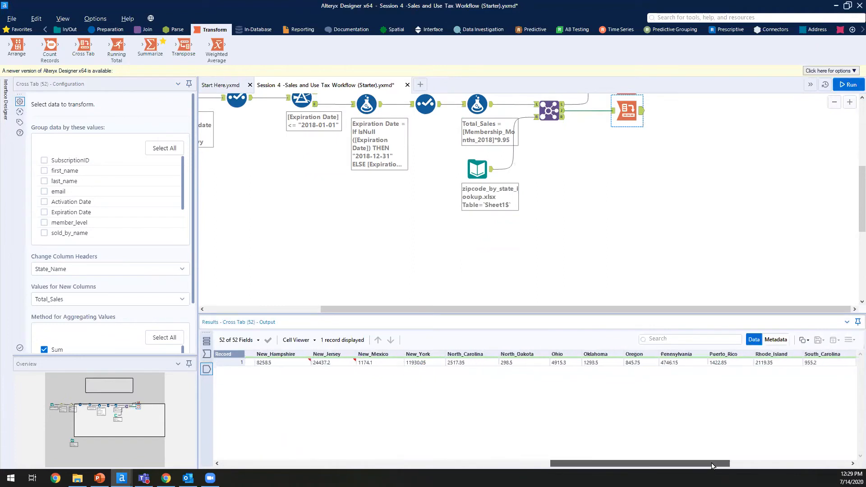
{"action": "left_click", "coordinate": [839, 465]}
{"action": "left_click_drag", "start_coordinate": [852, 457], "coordinate": [148, 445]}
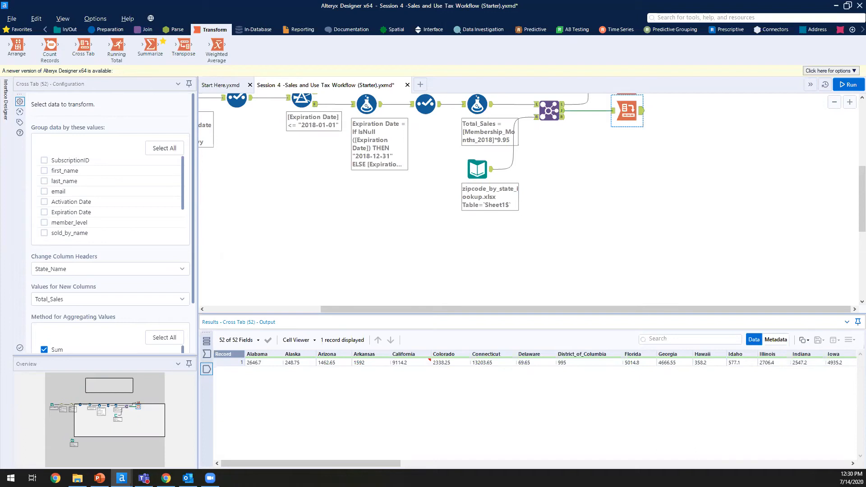
Step: Browse the Cross Tab results across the 52 state columns, e.g. California 9114.2
{"action": "left_click", "coordinate": [641, 110]}
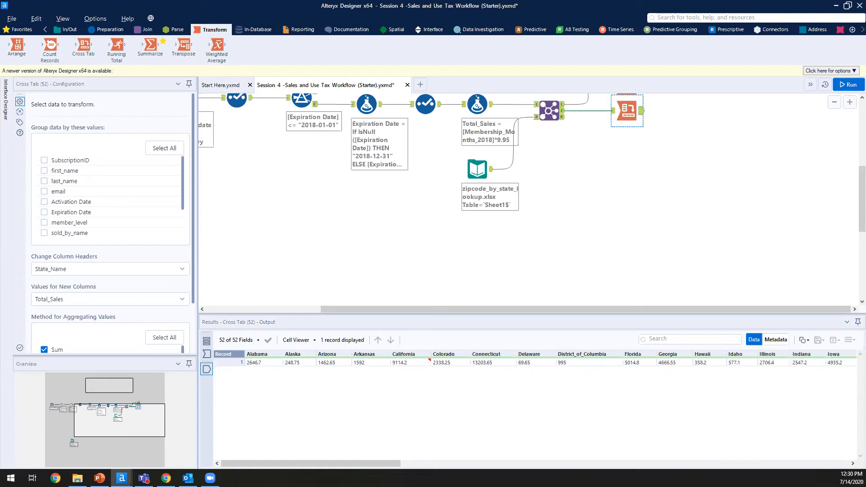
{"action": "left_click", "coordinate": [379, 462]}
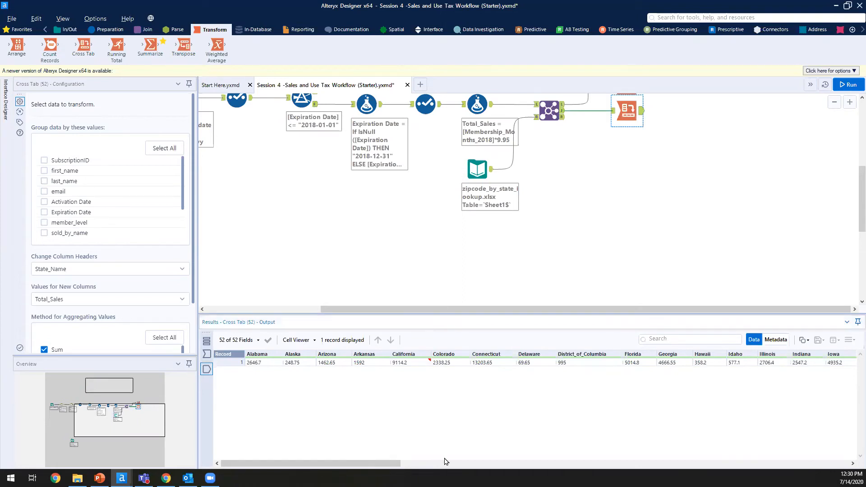
{"action": "left_click_drag", "start_coordinate": [367, 465], "coordinate": [213, 289]}
{"action": "scroll", "coordinate": [177, 184], "scroll_direction": "down", "scroll_amount": 6}
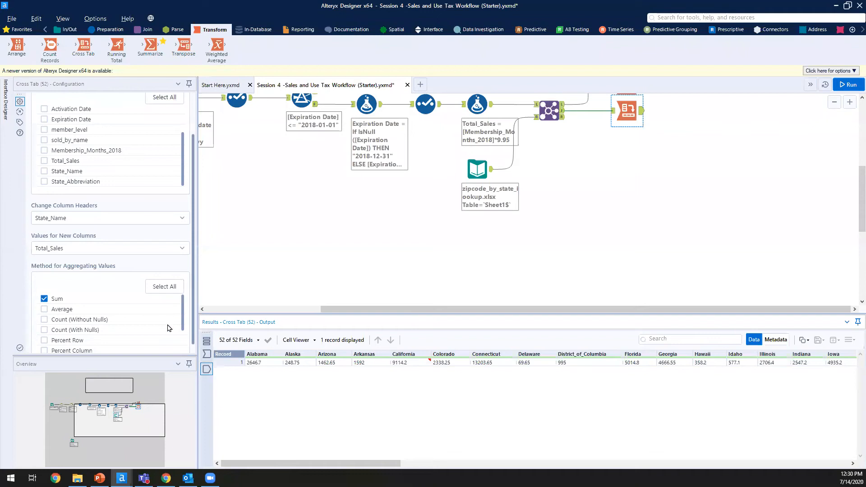
{"action": "scroll", "coordinate": [170, 327], "scroll_direction": "down", "scroll_amount": 3}
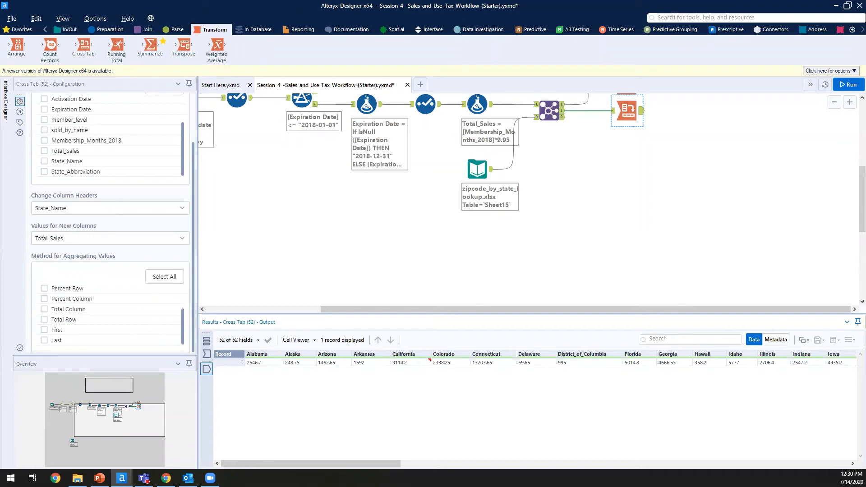
Step: Turn on the Cross Tab's Total Column option instead of a total row and rerun the workflow
{"action": "left_click", "coordinate": [71, 320]}
{"action": "left_click", "coordinate": [71, 321]}
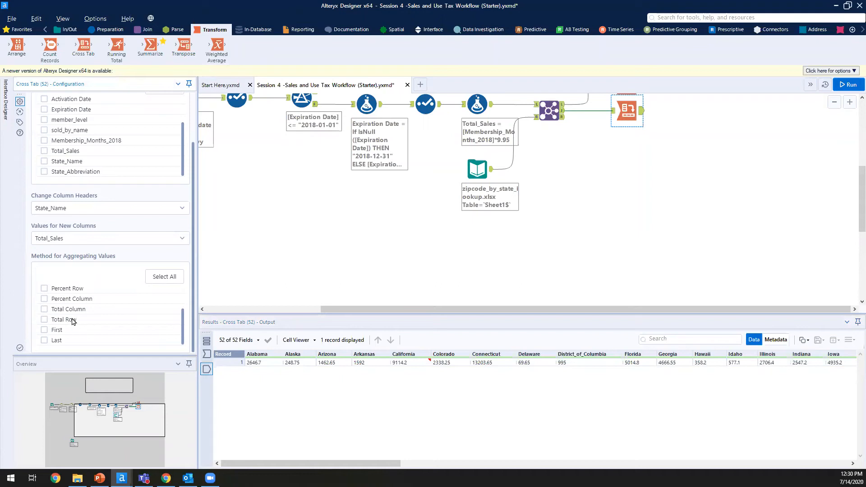
{"action": "left_click", "coordinate": [84, 311]}
{"action": "left_click", "coordinate": [607, 236]}
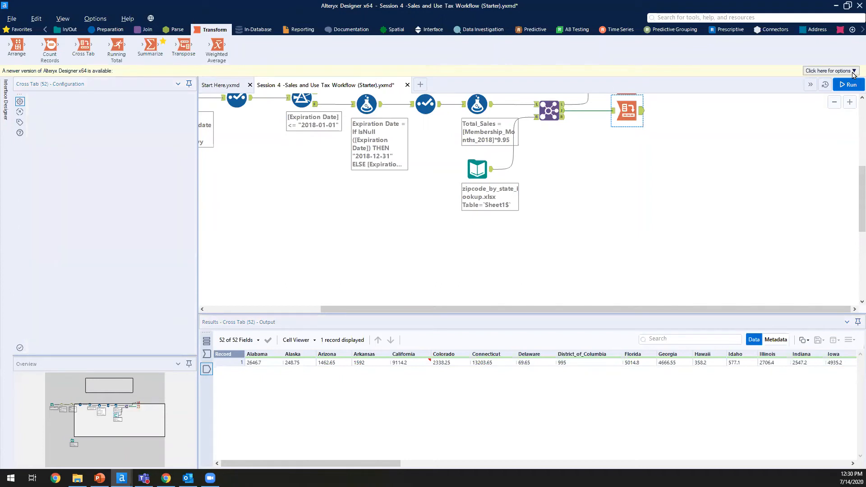
{"action": "left_click", "coordinate": [852, 87]}
{"action": "left_click", "coordinate": [852, 87]}
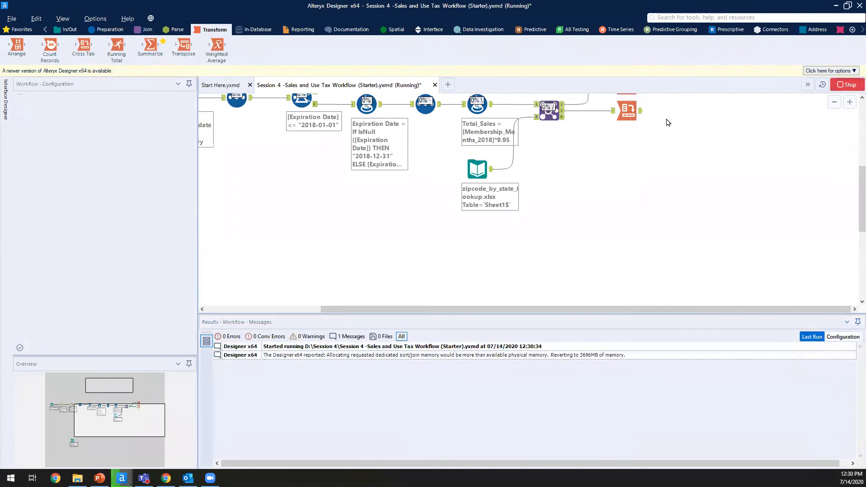
Step: Check the Cross Tab output's new Total column showing 200164.15
{"action": "left_click", "coordinate": [638, 117]}
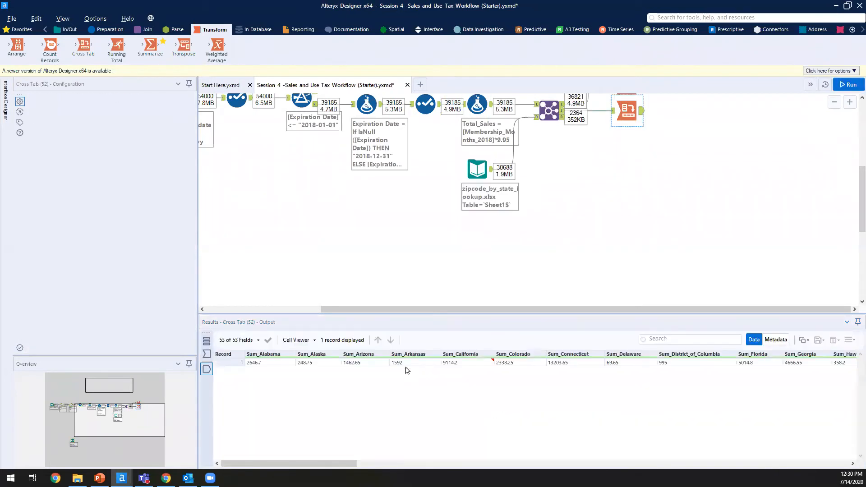
{"action": "left_click_drag", "start_coordinate": [315, 463], "coordinate": [846, 409]}
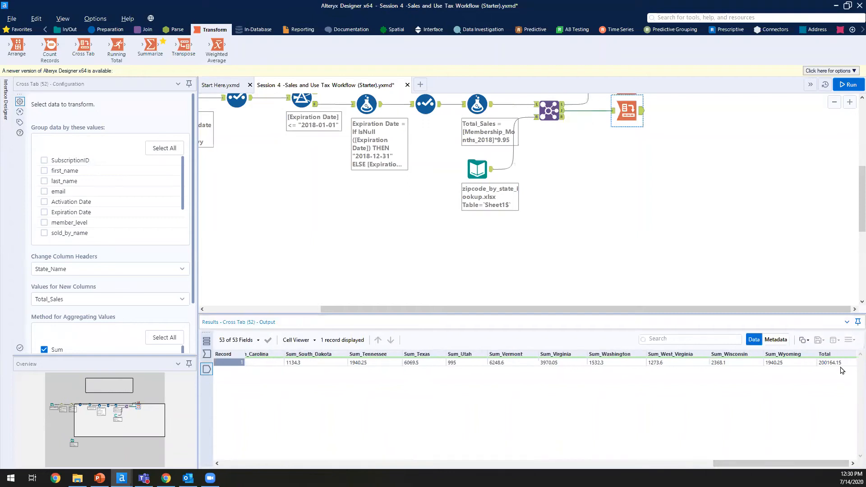
{"action": "double_click", "coordinate": [840, 364]}
{"action": "left_click", "coordinate": [834, 391]}
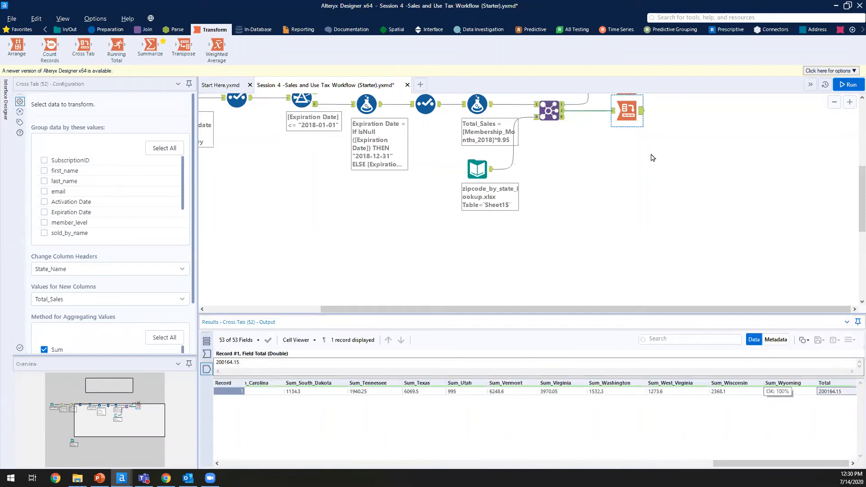
{"action": "left_click", "coordinate": [606, 173]}
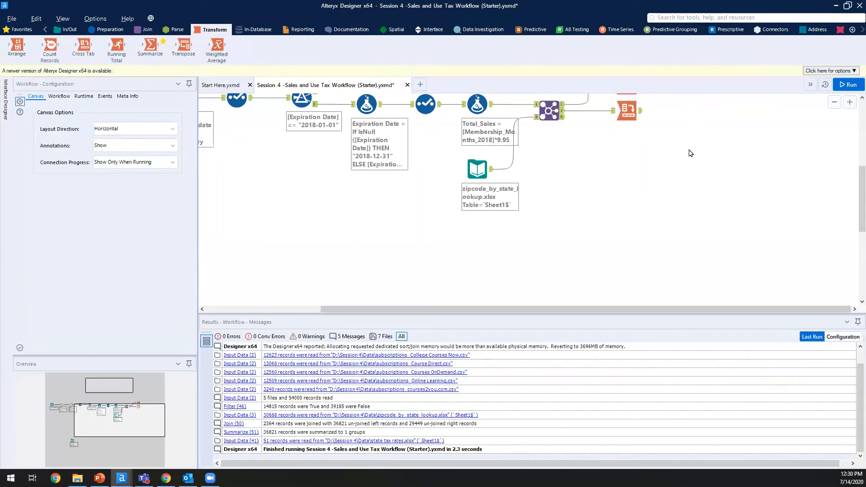
Step: Add a Select tool after the Cross Tab
{"action": "scroll", "coordinate": [689, 154], "scroll_direction": "up", "scroll_amount": 3}
{"action": "left_click", "coordinate": [107, 30]}
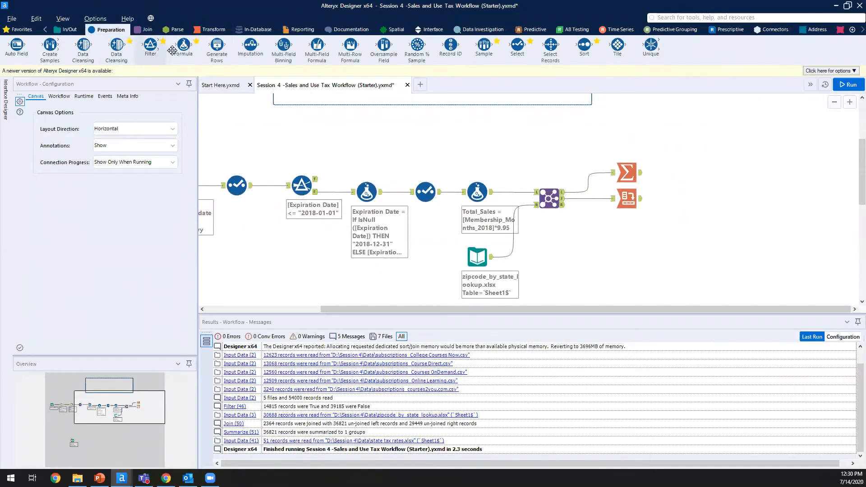
{"action": "left_click_drag", "start_coordinate": [518, 45], "coordinate": [666, 199]}
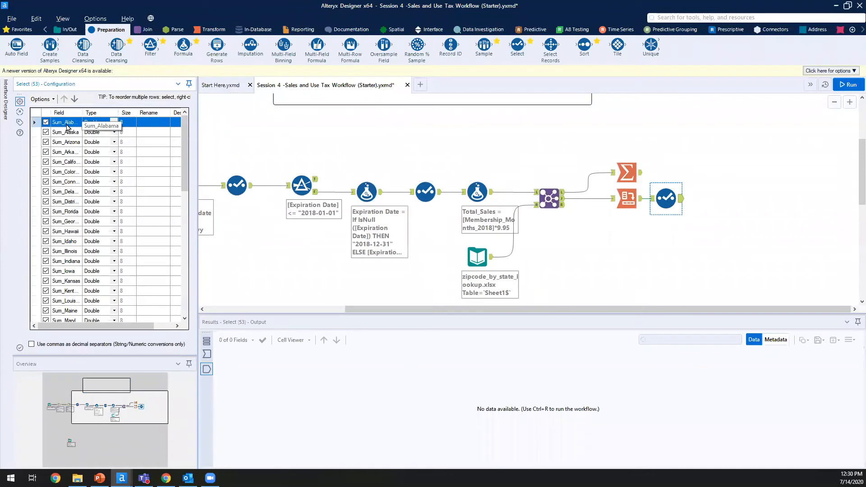
Step: Strip the 'Sum_' prefix from all highlighted state field names
{"action": "left_click_drag", "start_coordinate": [56, 132], "coordinate": [80, 154]}
{"action": "left_click_drag", "start_coordinate": [66, 124], "coordinate": [72, 295]}
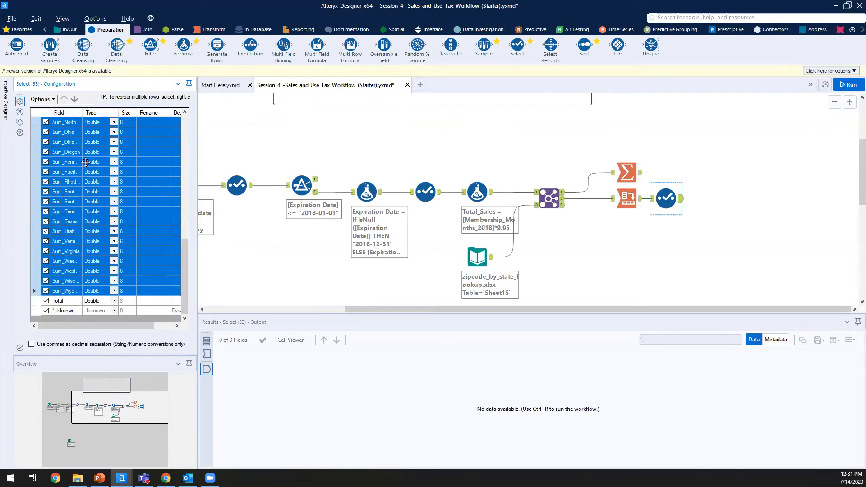
{"action": "left_click", "coordinate": [44, 99]}
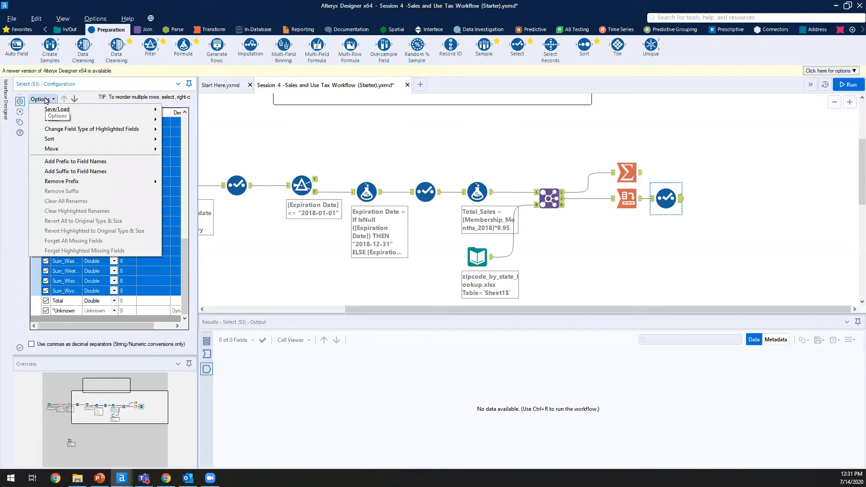
{"action": "mouse_move", "coordinate": [110, 180]}
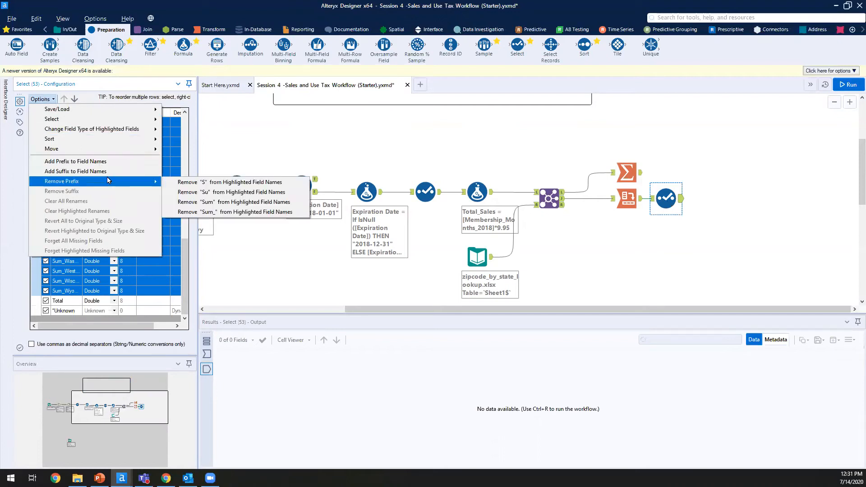
{"action": "left_click", "coordinate": [218, 212]}
Step: Move the Total field to the top of the Select field list
{"action": "left_click_drag", "start_coordinate": [185, 266], "coordinate": [180, 132]}
{"action": "scroll", "coordinate": [167, 283], "scroll_direction": "down", "scroll_amount": 10}
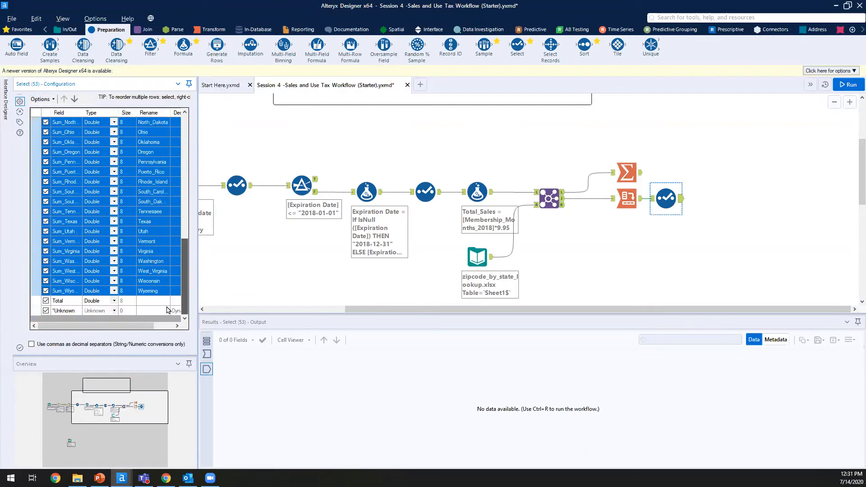
{"action": "left_click", "coordinate": [75, 98]}
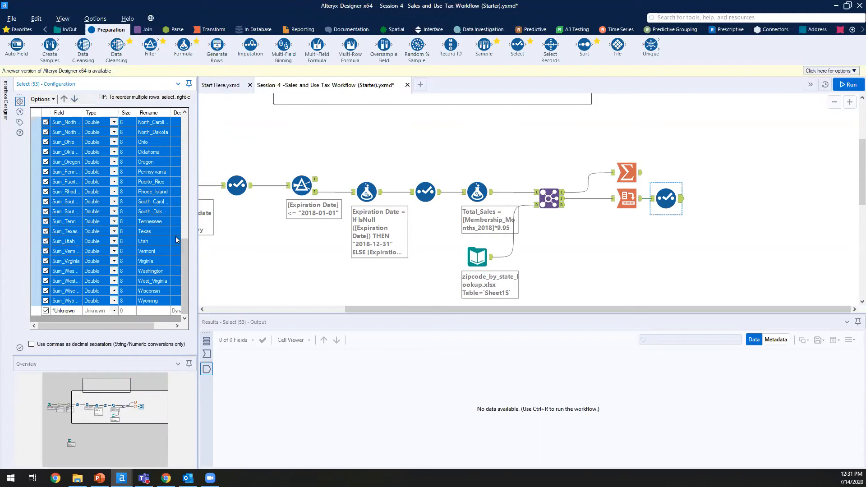
{"action": "left_click_drag", "start_coordinate": [189, 96], "coordinate": [187, 106]}
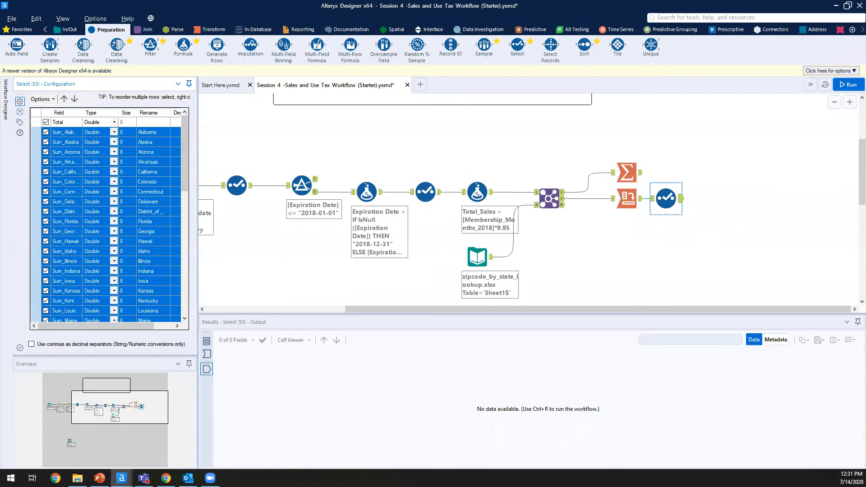
{"action": "scroll", "coordinate": [152, 294], "scroll_direction": "down", "scroll_amount": 10}
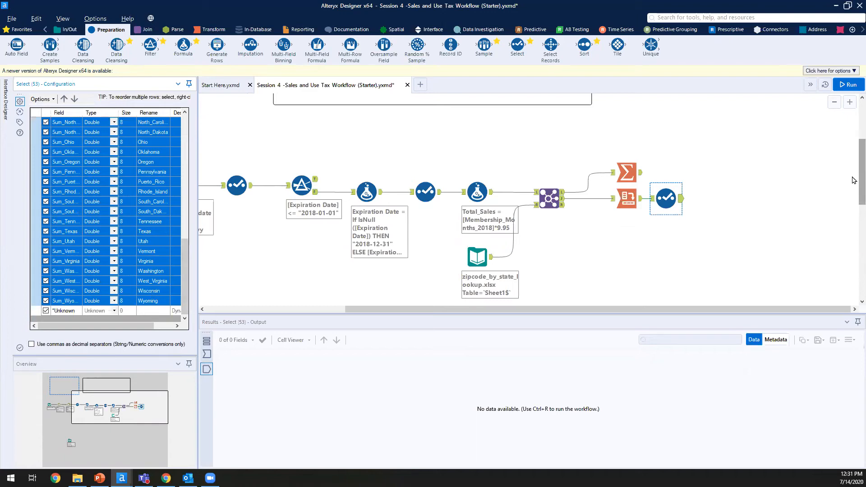
{"action": "left_click", "coordinate": [766, 185]}
Step: Rerun and confirm the Select output: Total 200164.15 first, then plain state columns like Alabama 2646.7
{"action": "key", "text": "ctrl+r"}
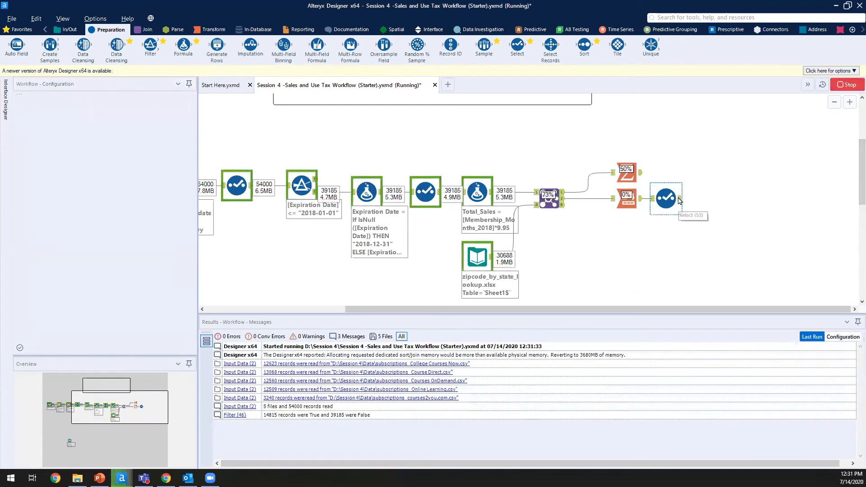
{"action": "key", "text": "Return"}
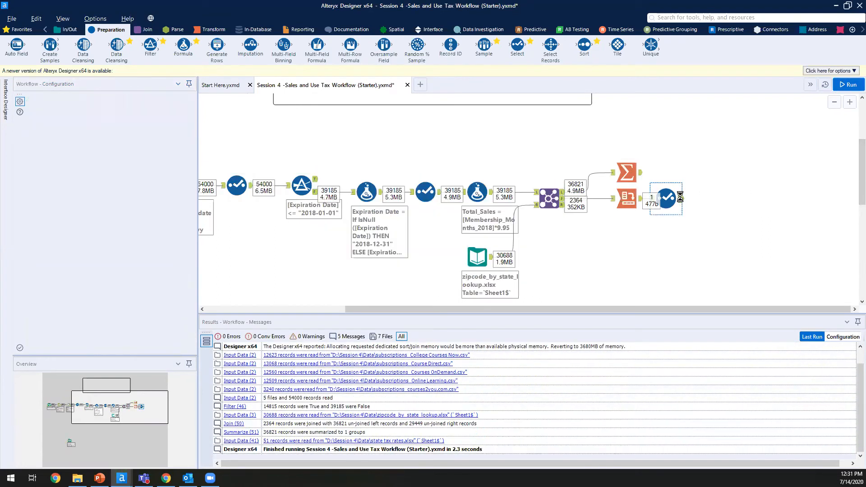
{"action": "left_click", "coordinate": [681, 199]}
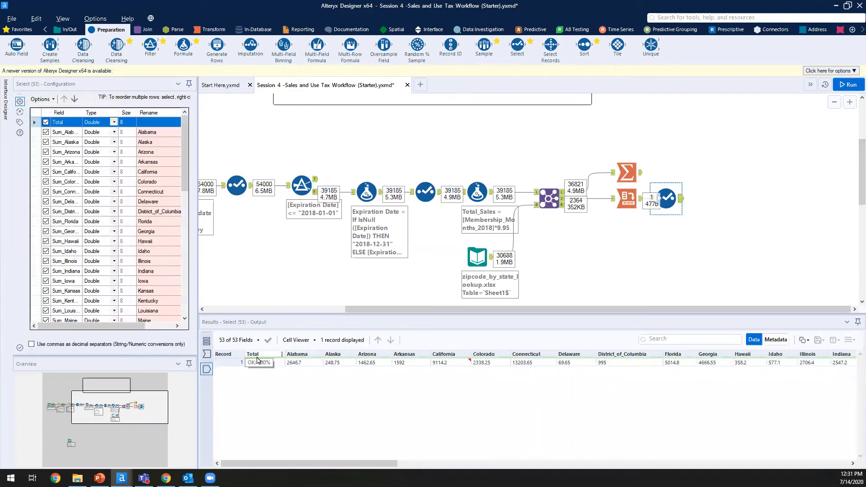
{"action": "left_click", "coordinate": [302, 362]}
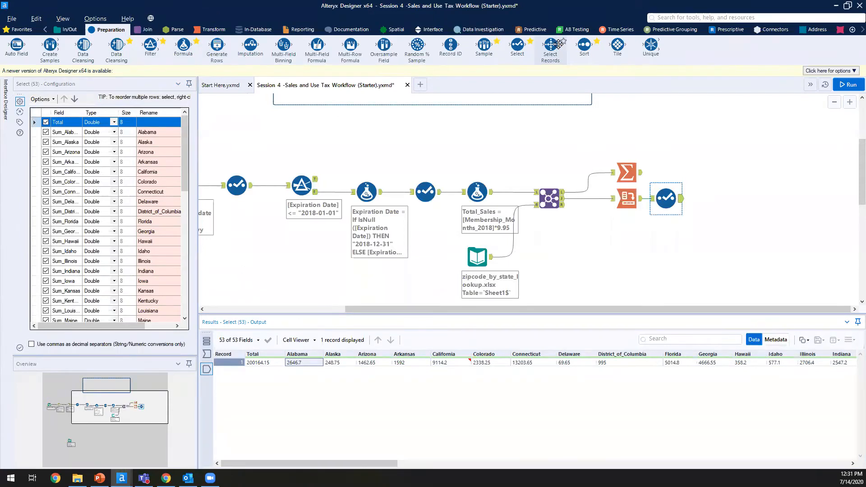
{"action": "left_click", "coordinate": [211, 29]}
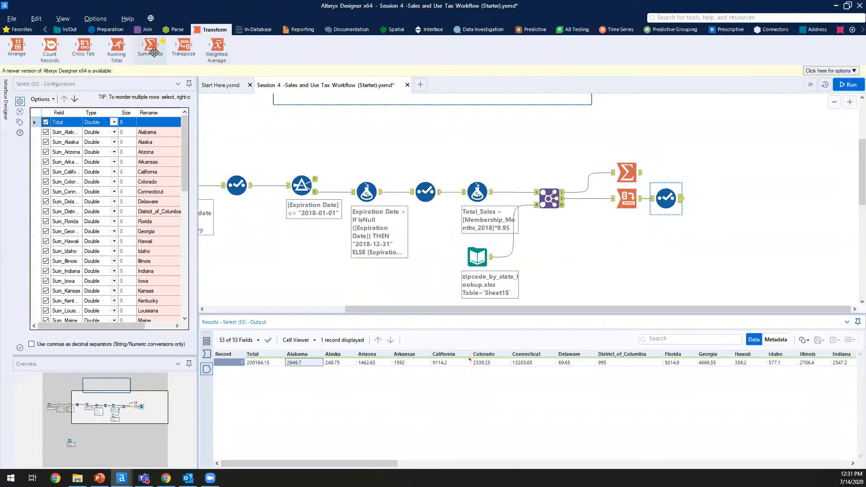
Step: Add a Transpose after the Select keyed on Total with states as data columns, then run
{"action": "left_click_drag", "start_coordinate": [185, 51], "coordinate": [716, 203]}
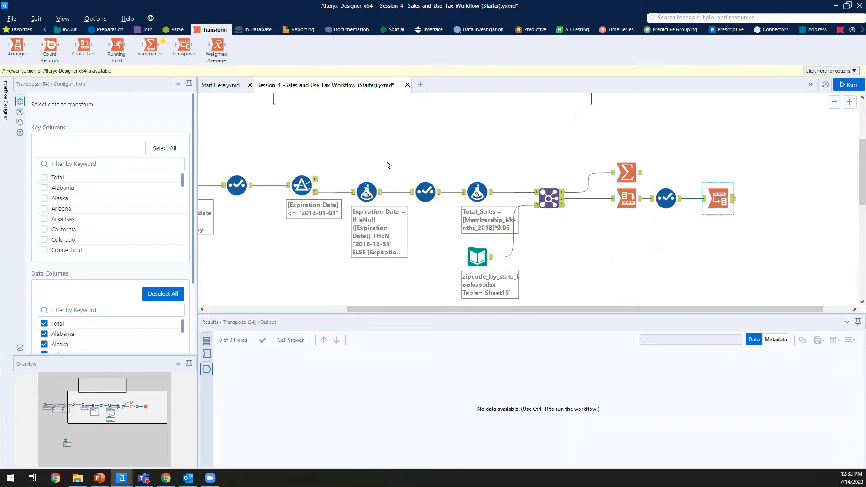
{"action": "left_click", "coordinate": [44, 178]}
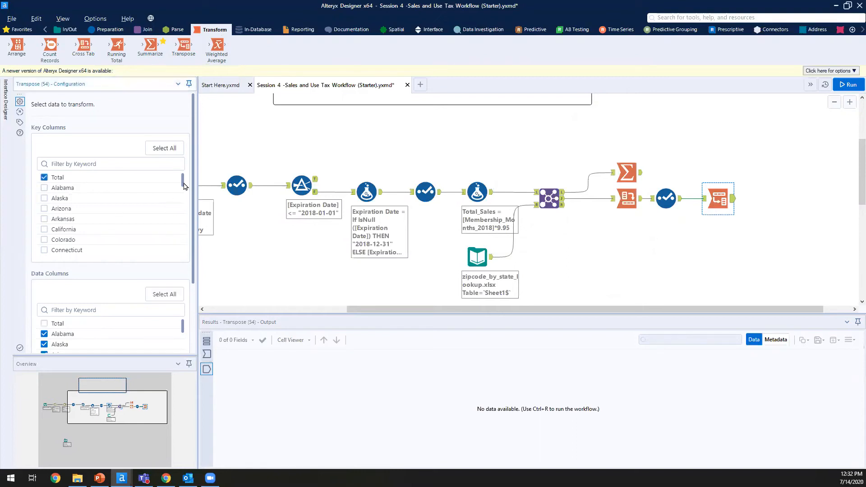
{"action": "mouse_move", "coordinate": [182, 181]}
{"action": "left_mouse_down"}
{"action": "mouse_move", "coordinate": [182, 188]}
{"action": "mouse_move", "coordinate": [186, 168]}
{"action": "left_mouse_up"}
{"action": "left_click_drag", "start_coordinate": [196, 233], "coordinate": [188, 331]}
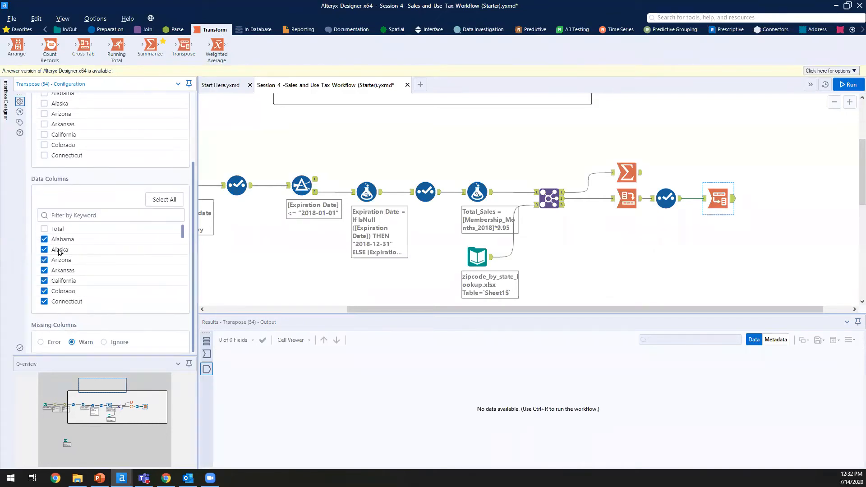
{"action": "scroll", "coordinate": [102, 269], "scroll_direction": "down", "scroll_amount": 10}
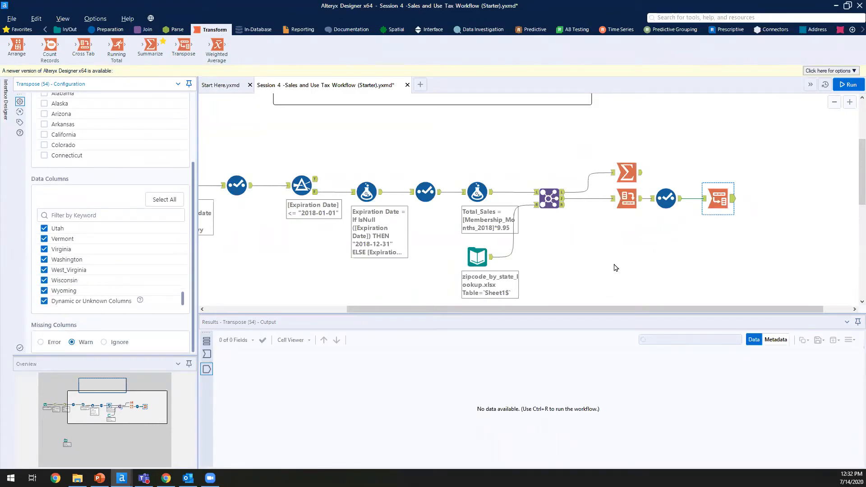
{"action": "key", "text": "ctrl+r"}
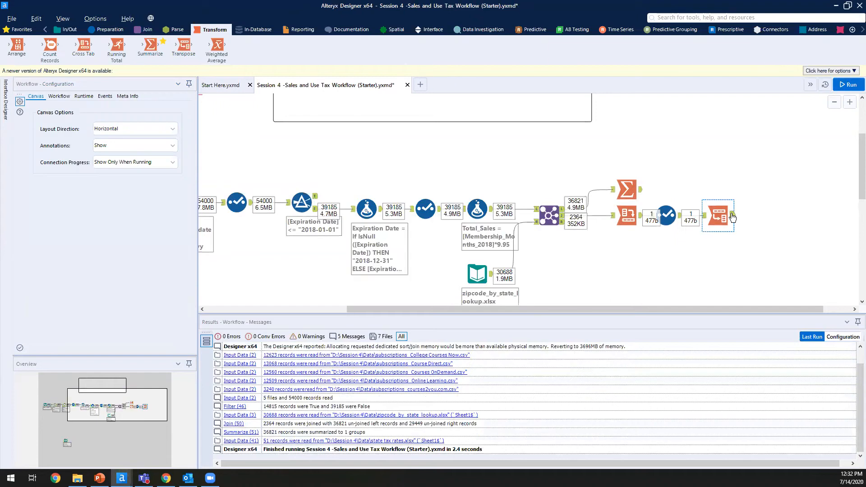
Step: Browse the 52 transposed Name/Value records, from Alabama to Wisconsin, e.g. Alaska 248.75
{"action": "left_click", "coordinate": [732, 216]}
{"action": "left_click_drag", "start_coordinate": [273, 381], "coordinate": [314, 357]}
{"action": "left_click", "coordinate": [316, 445]}
{"action": "scroll", "coordinate": [381, 373], "scroll_direction": "up", "scroll_amount": 11}
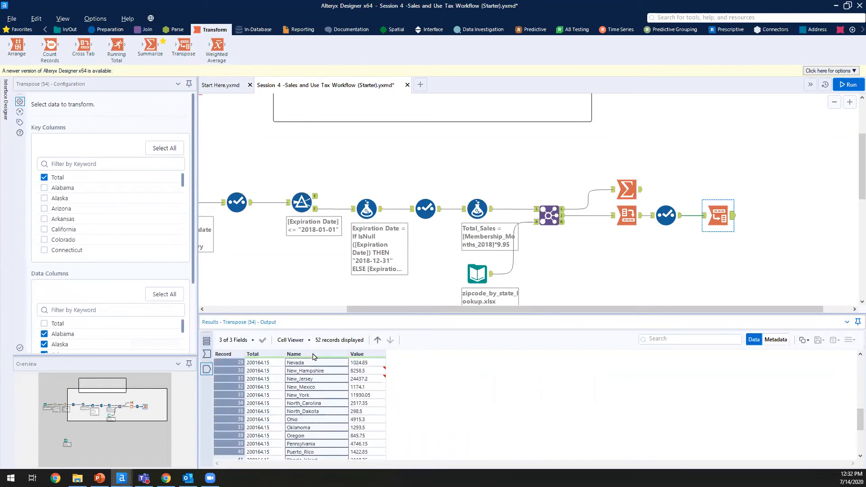
{"action": "left_click", "coordinate": [374, 371]}
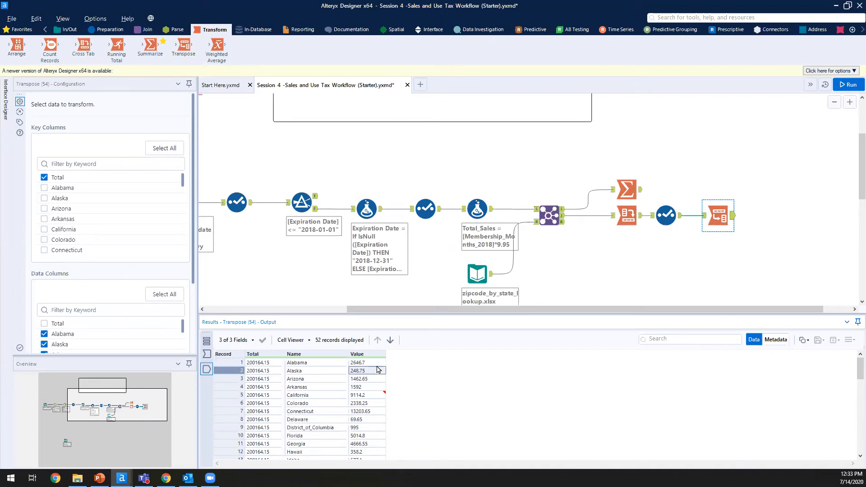
Step: Deselect the Transpose step and bring up the Join tool palette
{"action": "left_click_drag", "start_coordinate": [740, 190], "coordinate": [679, 216]}
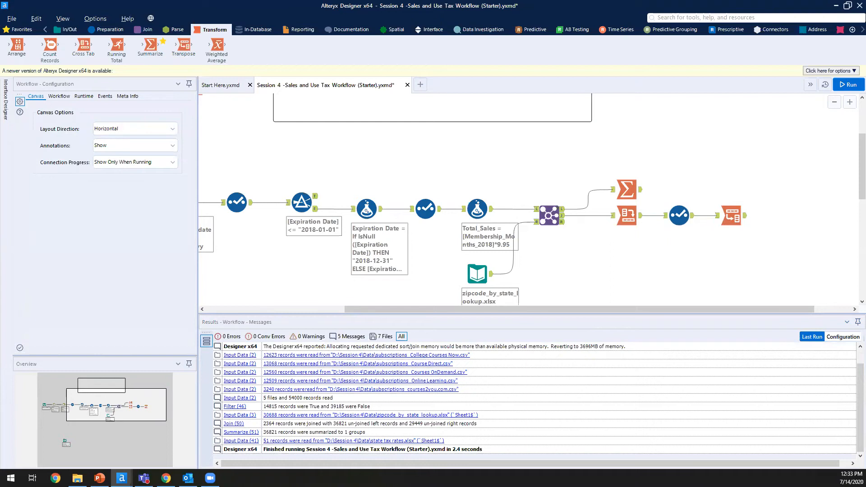
{"action": "left_click", "coordinate": [141, 30]}
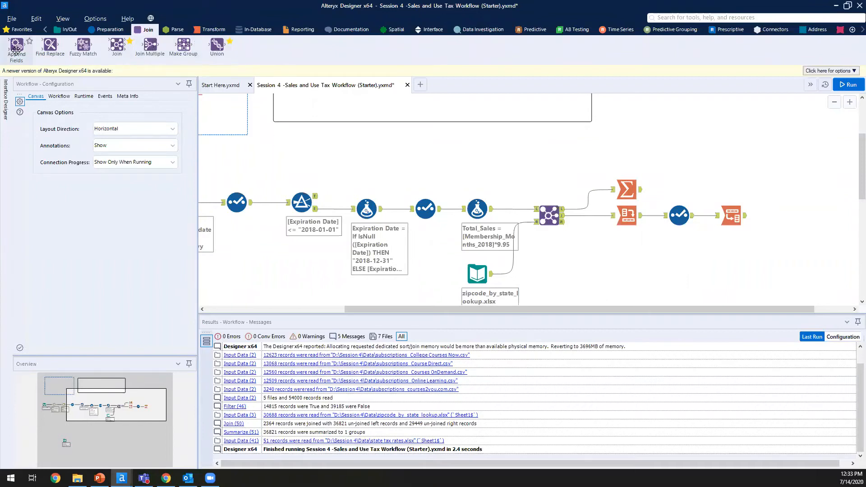
Step: Move the Summarize step right and check Transpose's 52-row output
{"action": "left_click_drag", "start_coordinate": [612, 180], "coordinate": [732, 176]}
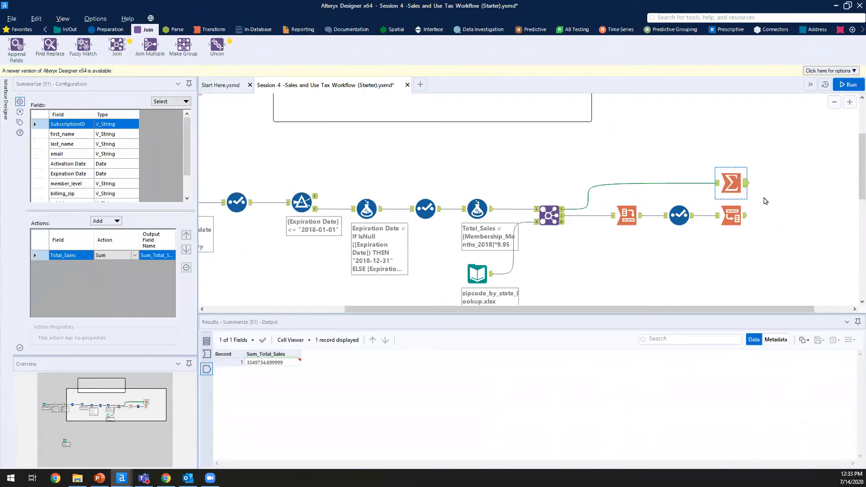
{"action": "left_click", "coordinate": [732, 216]}
{"action": "left_click", "coordinate": [797, 259]}
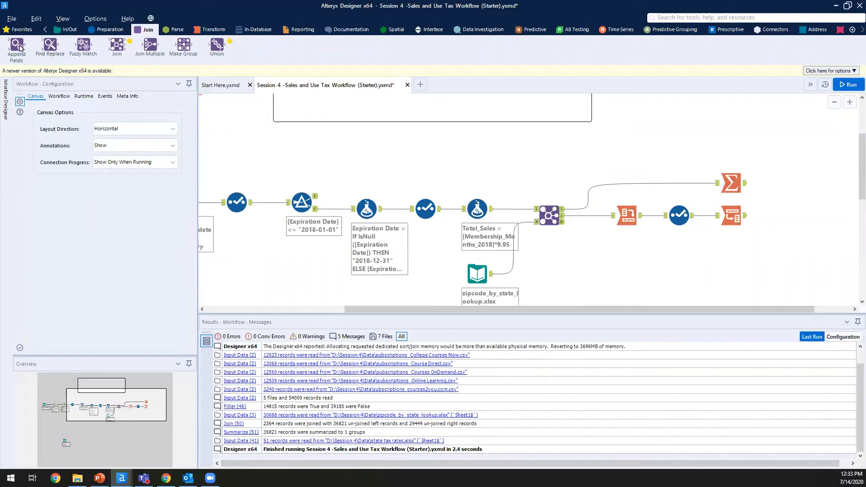
Step: Add an Append Fields step fed by the Transpose records and the Summarize total
{"action": "left_click_drag", "start_coordinate": [18, 45], "coordinate": [795, 202]}
{"action": "left_click", "coordinate": [744, 218]}
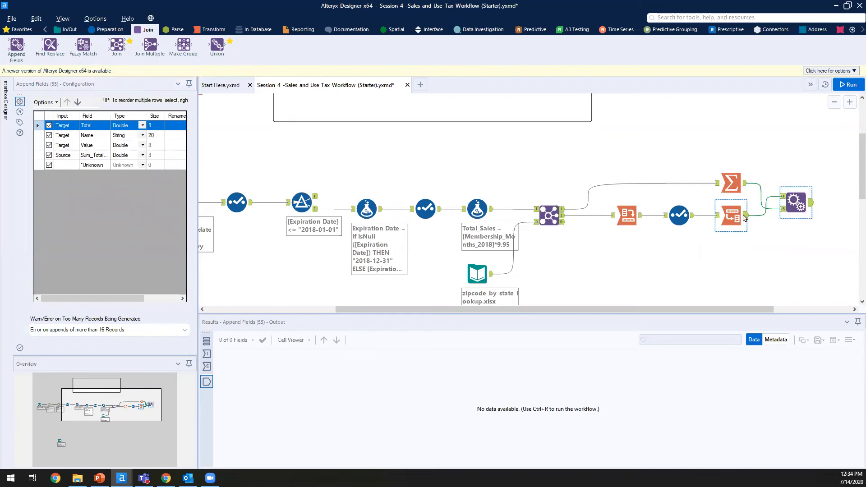
{"action": "left_click", "coordinate": [797, 202]}
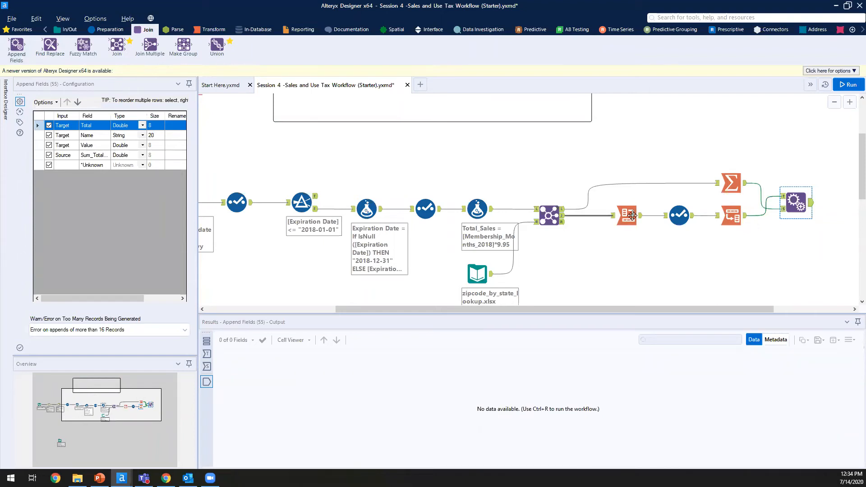
{"action": "left_click_drag", "start_coordinate": [114, 301], "coordinate": [142, 295]}
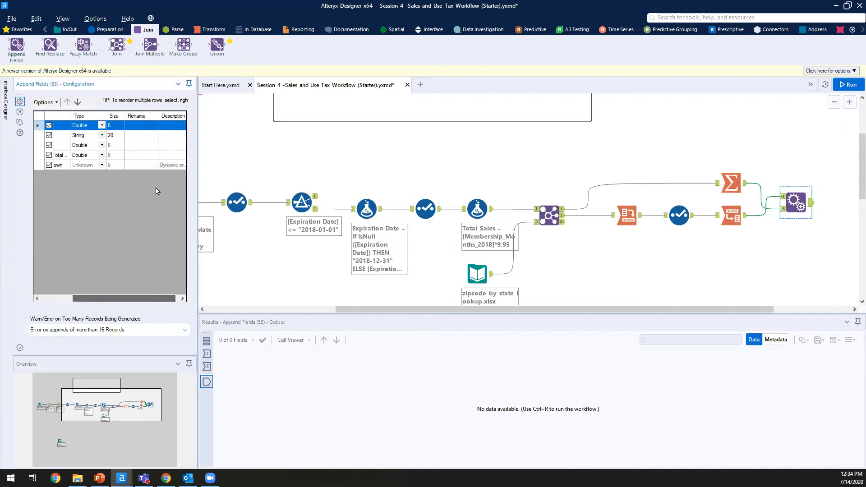
Step: Enter the four new names: Total_Known_Sales, State, Known_State_Sales, Total_Unknown_Sales
{"action": "left_click", "coordinate": [131, 128]}
{"action": "type", "text": "Total_Known_Sales"}
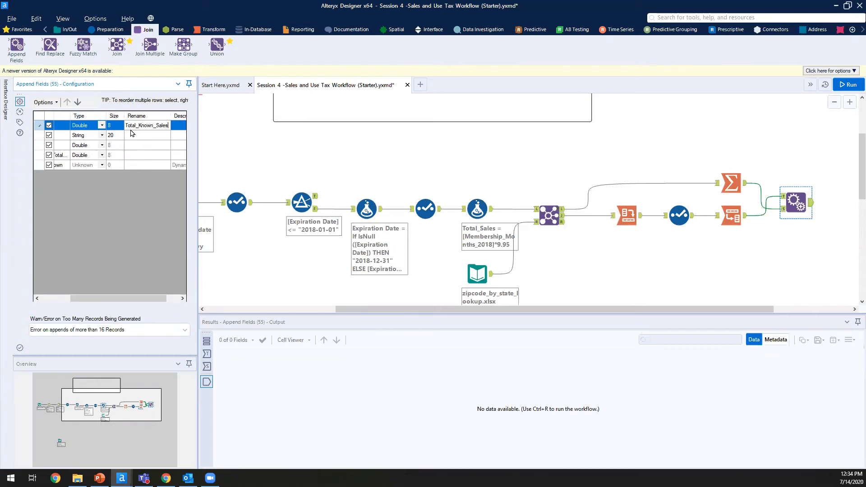
{"action": "left_click", "coordinate": [131, 132]}
{"action": "type", "text": "State"}
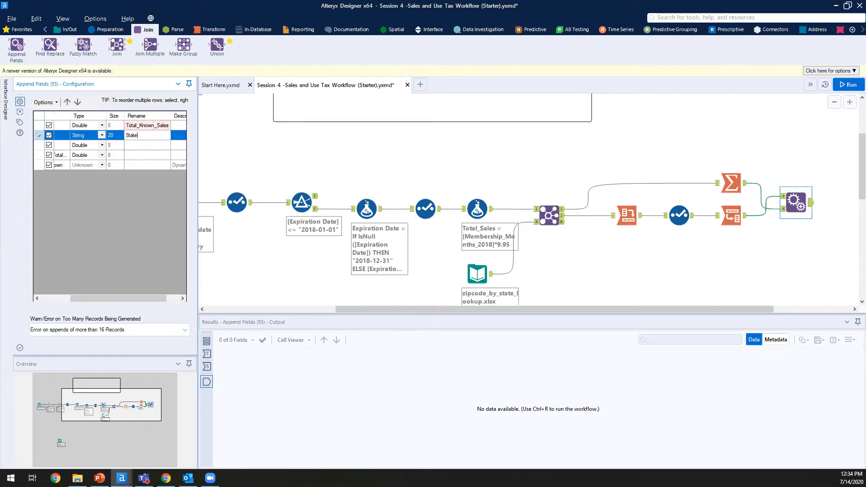
{"action": "key", "text": "Return"}
{"action": "type", "text": "Known_"}
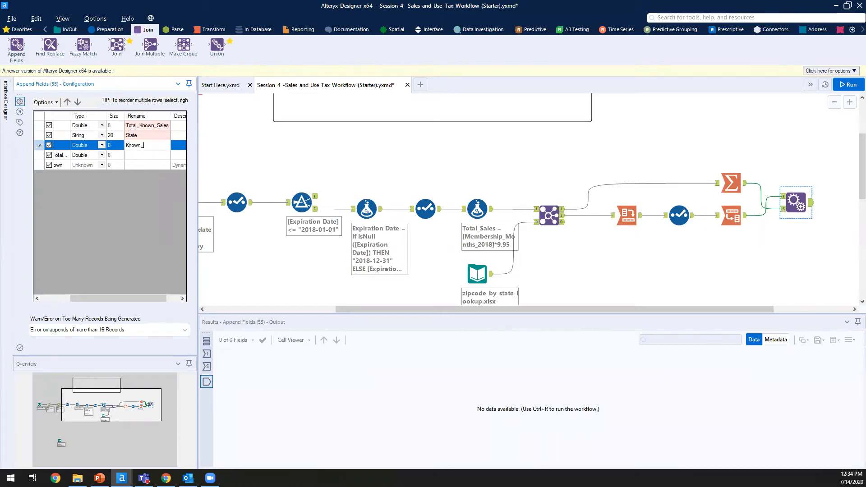
{"action": "type", "text": "State_Sales"}
{"action": "key", "text": "Return"}
{"action": "type", "text": "Total_"}
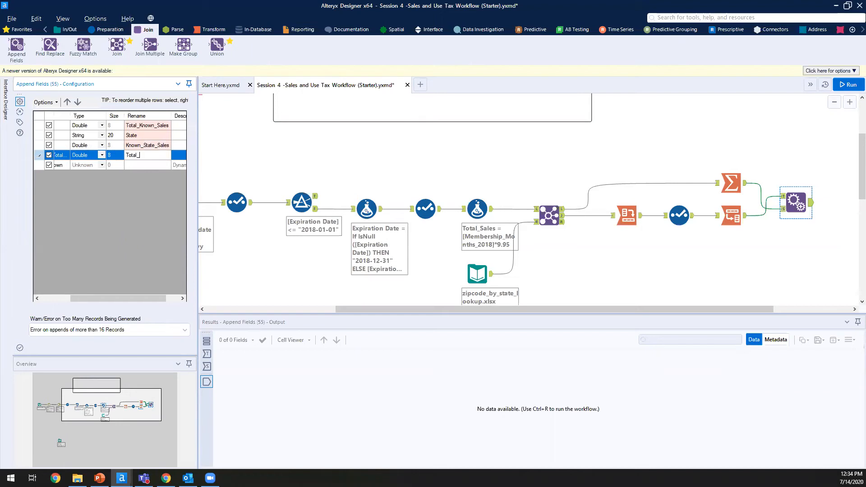
{"action": "type", "text": "Know"}
{"action": "key", "text": "BackSpace"}
{"action": "key", "text": "BackSpace"}
{"action": "key", "text": "BackSpace"}
{"action": "key", "text": "BackSpace"}
{"action": "key", "text": "BackSpace"}
{"action": "type", "text": "nknown_Sales"}
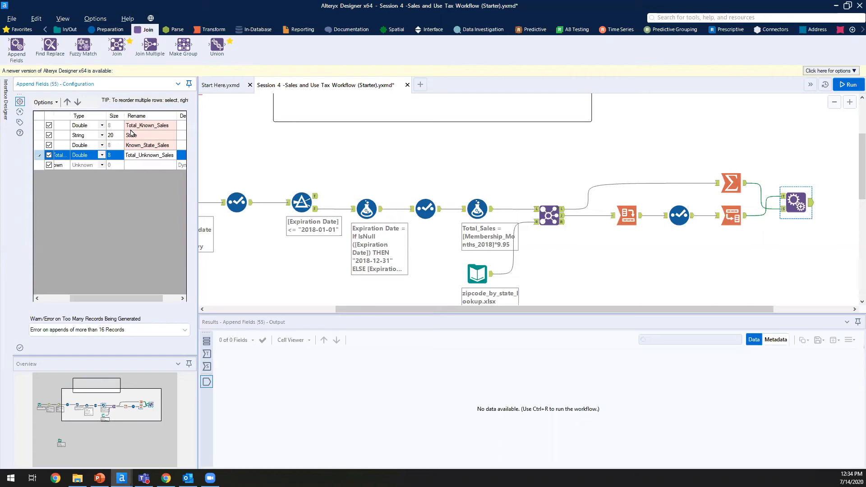
Step: Review the renamed fields, then select Summarize and deselect all steps
{"action": "left_click", "coordinate": [132, 130]}
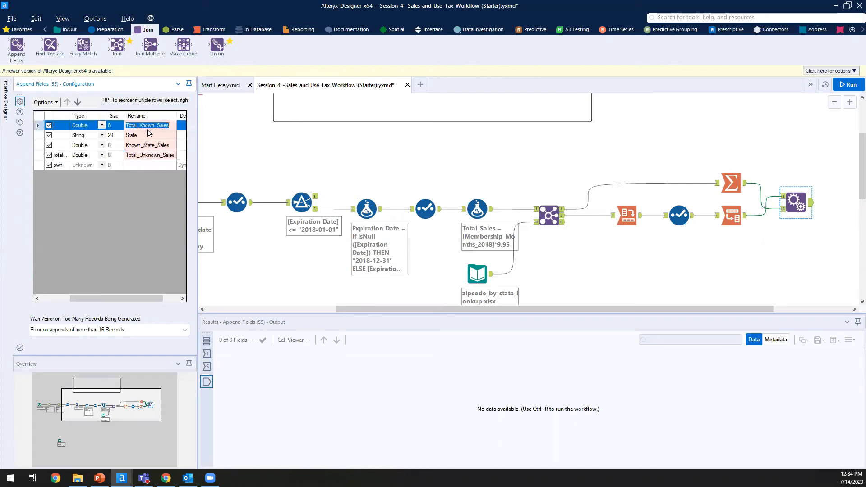
{"action": "left_click", "coordinate": [169, 142]}
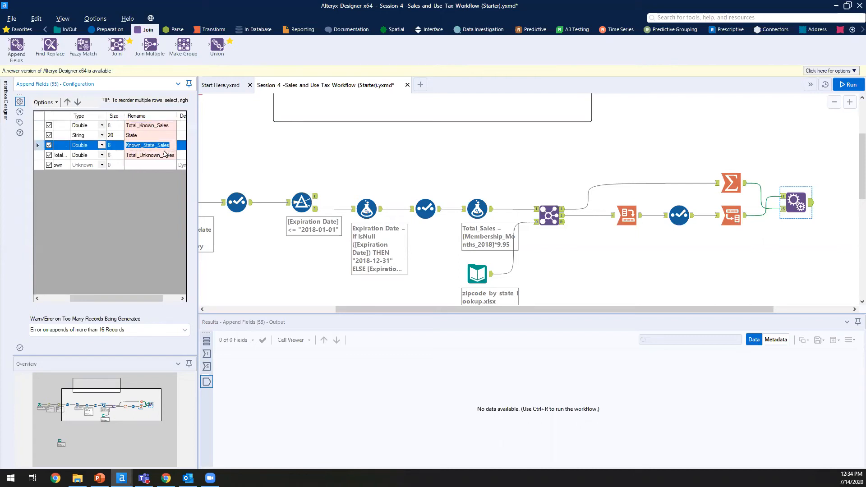
{"action": "left_click", "coordinate": [172, 154]}
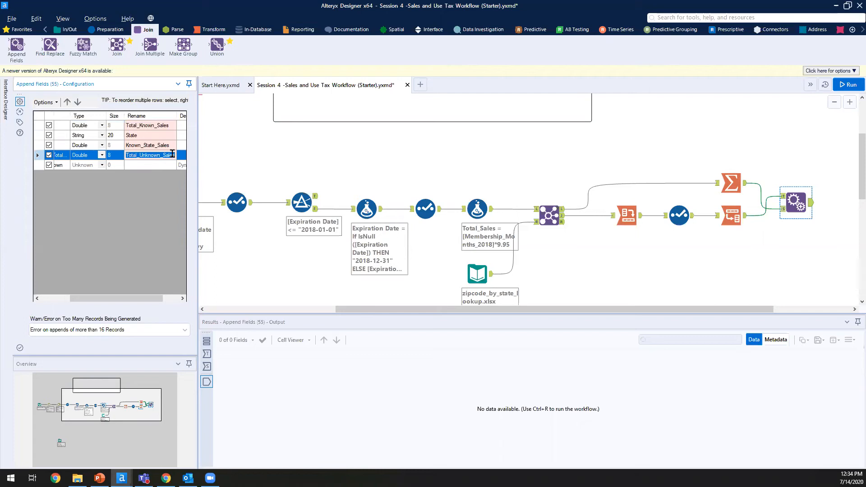
{"action": "left_click", "coordinate": [731, 184]}
{"action": "left_click", "coordinate": [816, 221]}
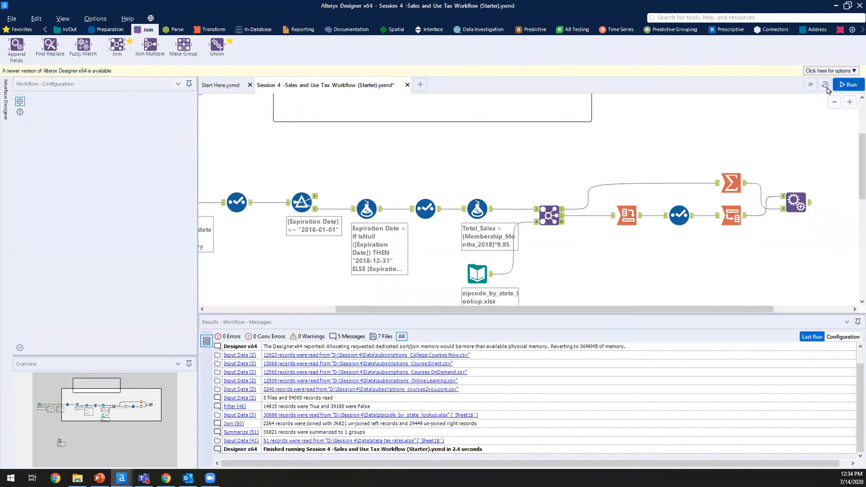
Step: Run the workflow and check Append Fields output, e.g. Arizona Known_State_Sales 1462.65
{"action": "left_click", "coordinate": [848, 85]}
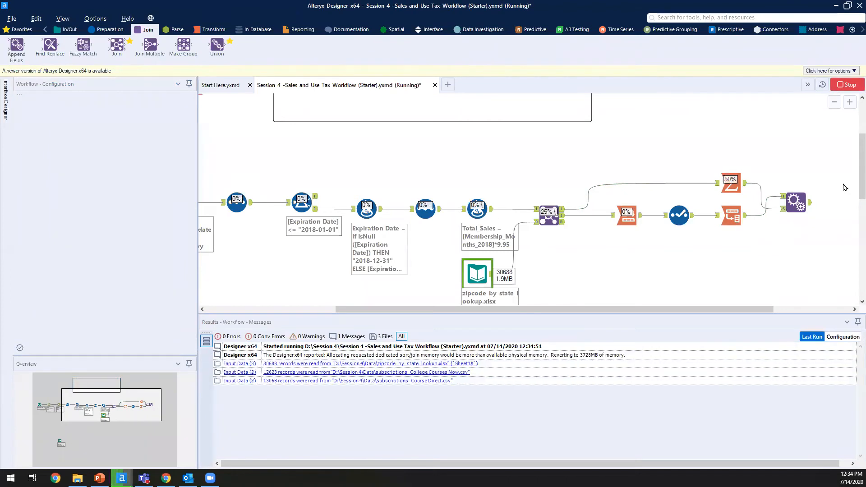
{"action": "left_click", "coordinate": [807, 204]}
{"action": "left_click", "coordinate": [418, 382]}
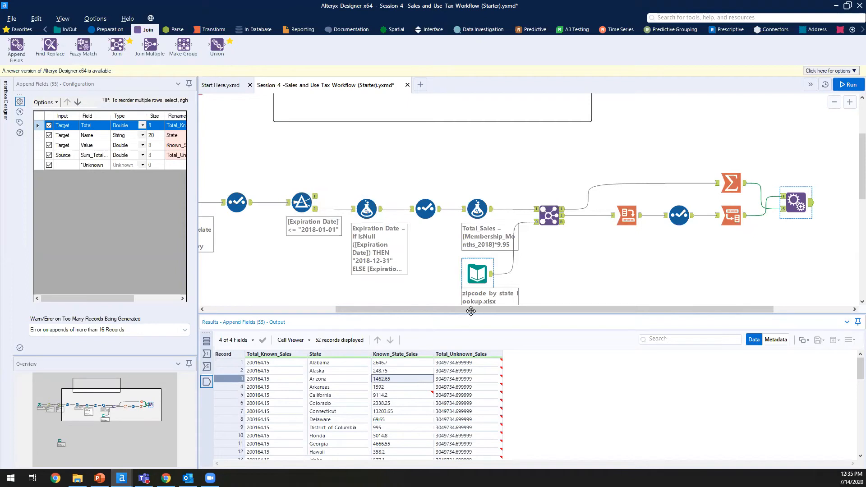
{"action": "left_click_drag", "start_coordinate": [528, 308], "coordinate": [635, 309]}
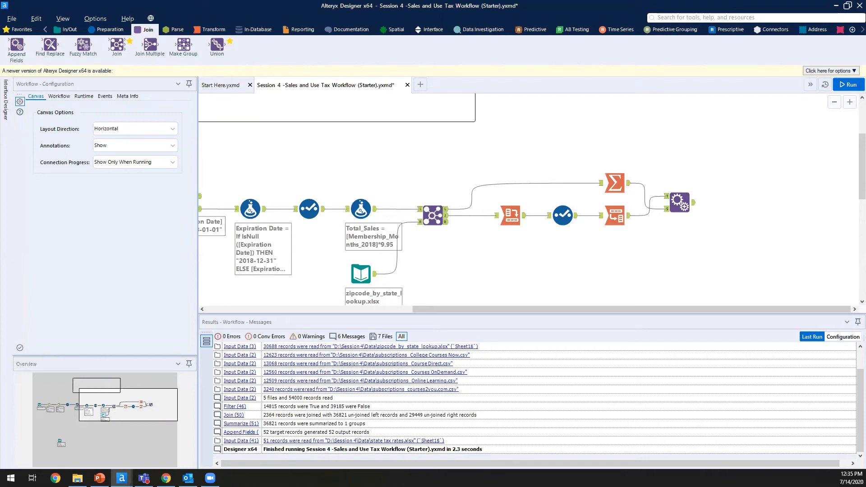
{"action": "left_click", "coordinate": [96, 30]}
Step: Add a Formula after Append Fields creating a new column Apportioned_Unknown_Sales
{"action": "left_click_drag", "start_coordinate": [185, 49], "coordinate": [732, 203]}
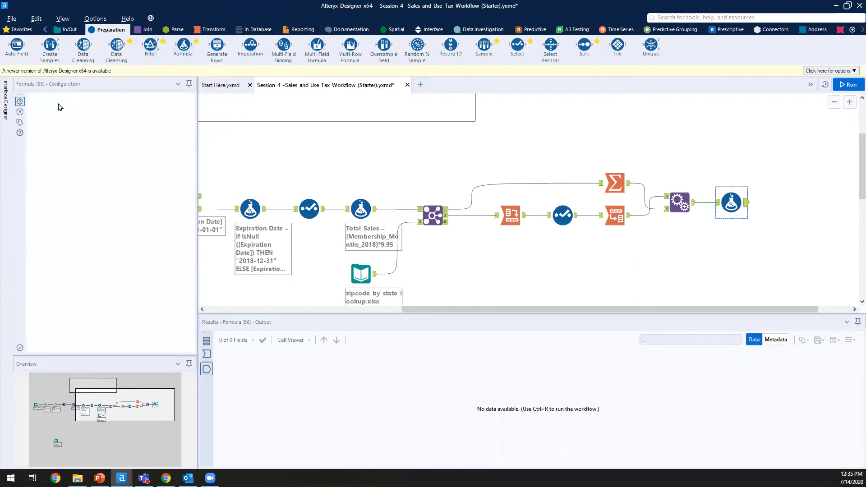
{"action": "left_click", "coordinate": [67, 107]}
{"action": "left_click", "coordinate": [77, 117]}
{"action": "type", "text": "Apportioned "}
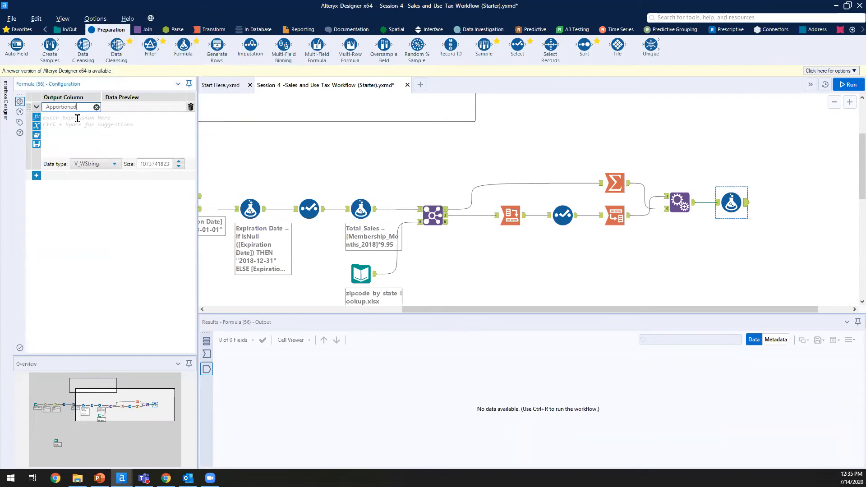
{"action": "type", "text": "Unknown_Sales"}
{"action": "key", "text": "Tab"}
{"action": "double_click", "coordinate": [79, 107]}
{"action": "type", "text": "Apportioned"}
{"action": "type", "text": "_Sales"}
{"action": "key", "text": "BackSpace"}
{"action": "key", "text": "BackSpace"}
{"action": "key", "text": "BackSpace"}
{"action": "key", "text": "BackSpace"}
{"action": "type", "text": "U"}
{"action": "key", "text": "BackSpace"}
{"action": "type", "text": "Unknown_Sales"}
Step: Paste ([Known_State_Sales]/[Total_Known_Sales])*[Total_Unknown_Sales] and set the type to Double
{"action": "left_click", "coordinate": [146, 131]}
{"action": "type", "text": "([Known_State_Sales]/[Total_Known_Sales])*[Total_Unknown_Sales]"}
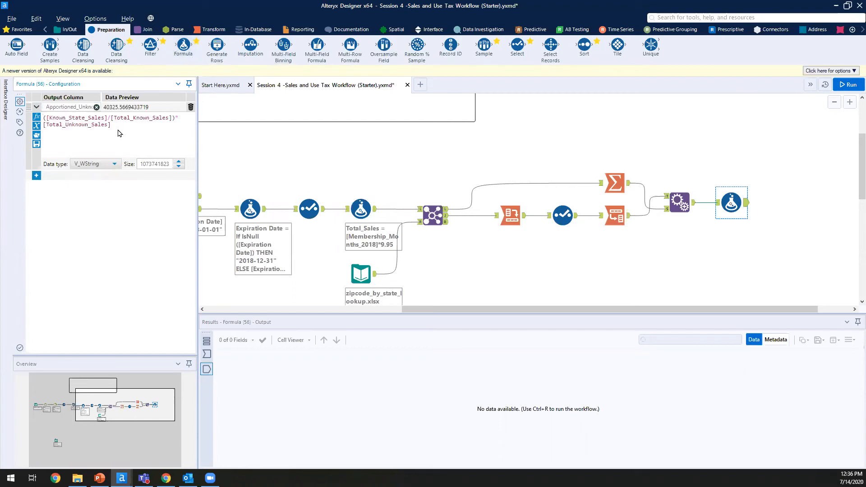
{"action": "left_click", "coordinate": [115, 165]}
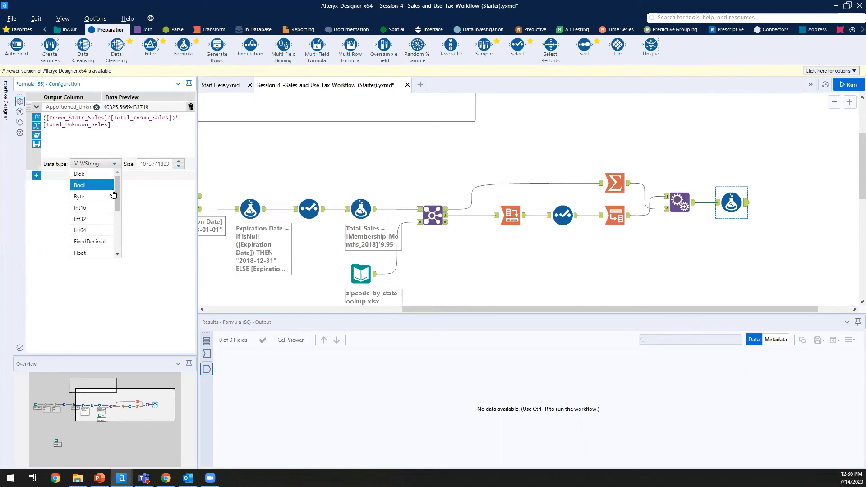
{"action": "scroll", "coordinate": [96, 249], "scroll_direction": "down", "scroll_amount": 1}
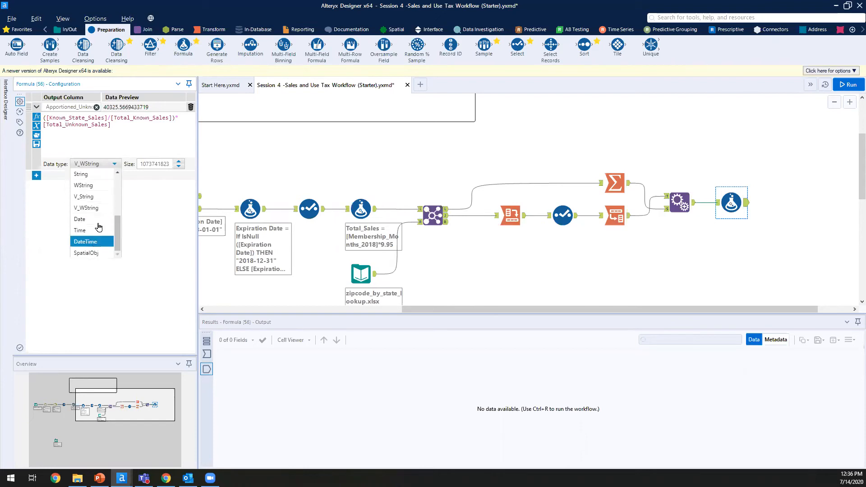
{"action": "left_click", "coordinate": [90, 231]}
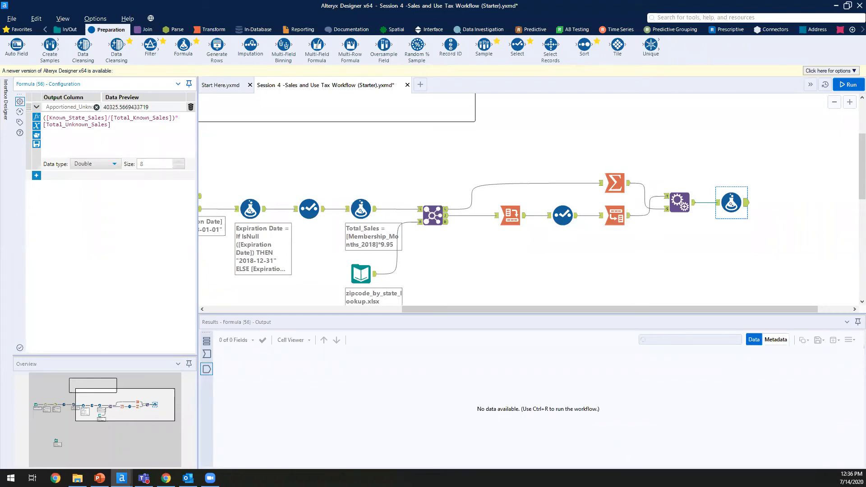
Step: Add a formula updating State to replace underscores with spaces
{"action": "left_click", "coordinate": [36, 176]}
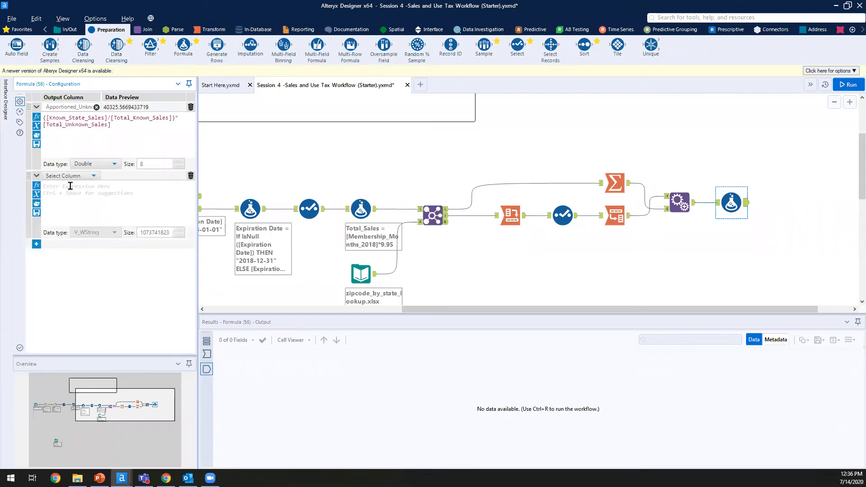
{"action": "left_click", "coordinate": [83, 176]}
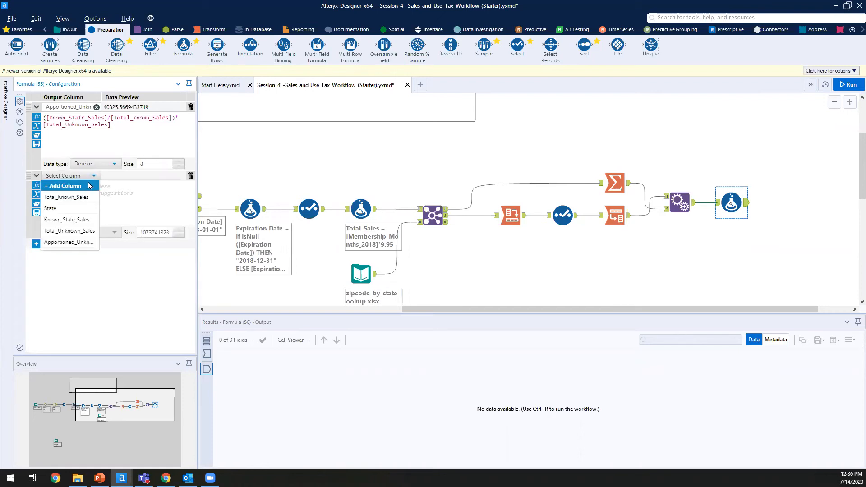
{"action": "left_click", "coordinate": [82, 210]}
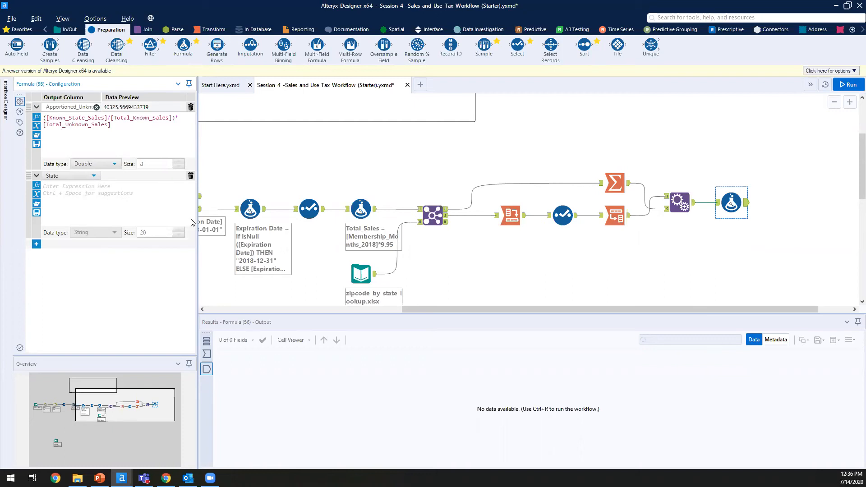
{"action": "left_click", "coordinate": [119, 186]}
{"action": "type", "text": "Replace([State], \"_\", \" \")"}
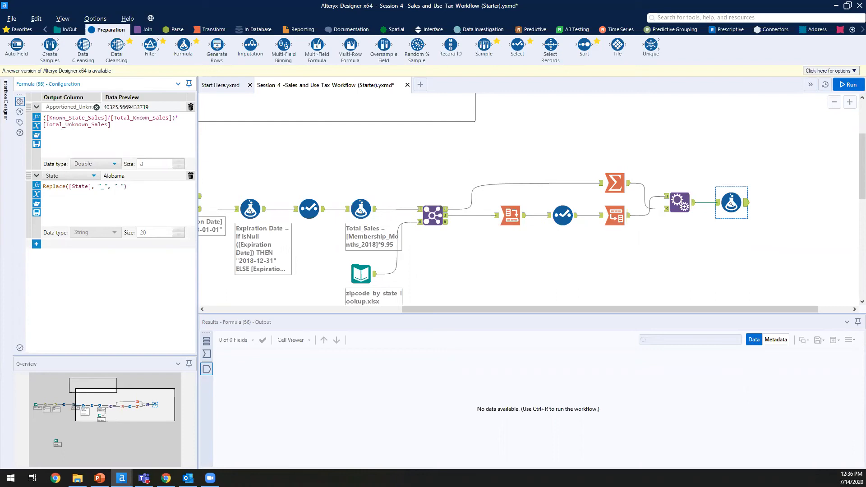
Step: Add Double column Total State Sales = [Known_State_Sales]+[Apportioned_Unknown_Sales]
{"action": "left_click", "coordinate": [36, 245]}
{"action": "left_click", "coordinate": [69, 247]}
{"action": "left_click", "coordinate": [79, 249]}
{"action": "left_click", "coordinate": [79, 250]}
{"action": "left_click", "coordinate": [67, 255]}
{"action": "type", "text": "Total State"}
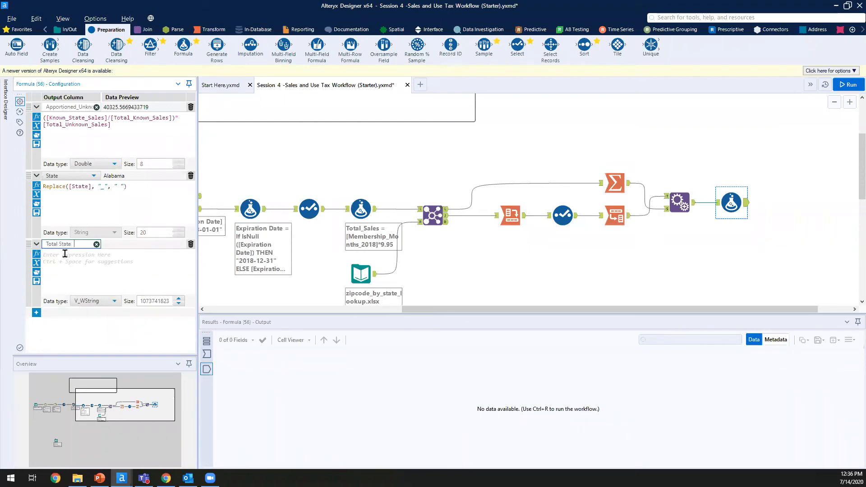
{"action": "type", "text": " Sales"}
{"action": "left_click", "coordinate": [72, 271]}
{"action": "type", "text": "[Known_State_Sales]+[Apportioned_Unknown_Sales]"}
{"action": "left_click", "coordinate": [139, 260]}
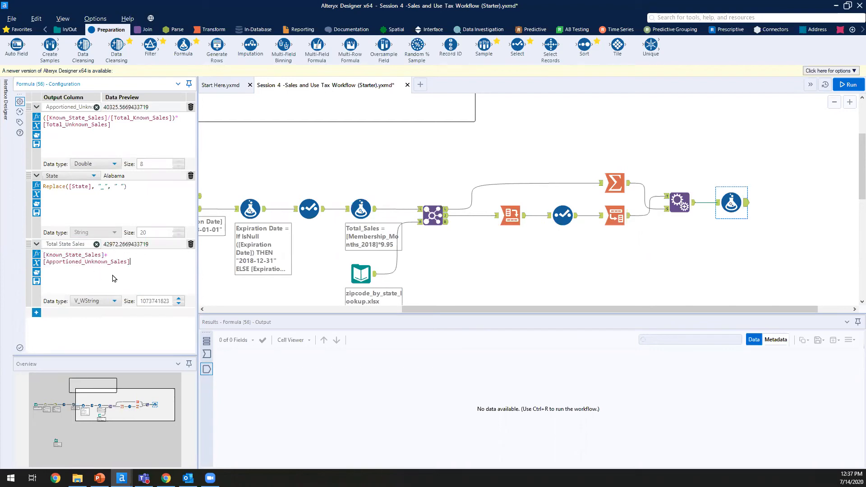
{"action": "left_click", "coordinate": [112, 306]}
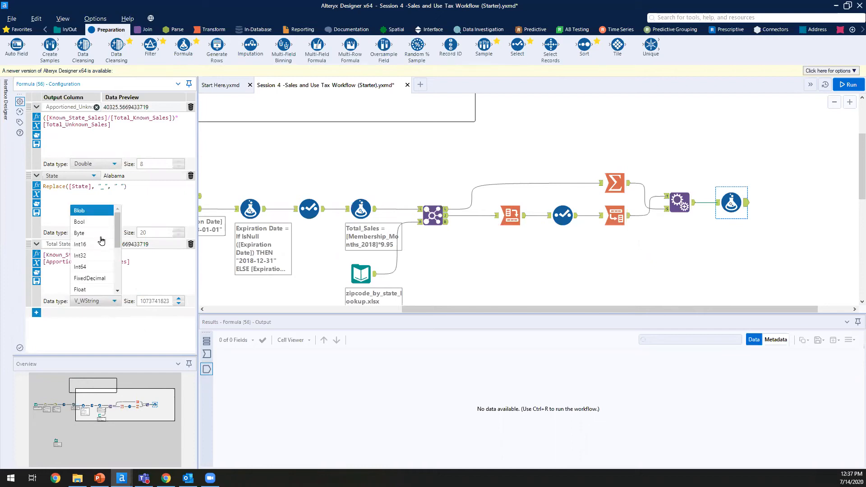
{"action": "scroll", "coordinate": [99, 246], "scroll_direction": "down", "scroll_amount": 3}
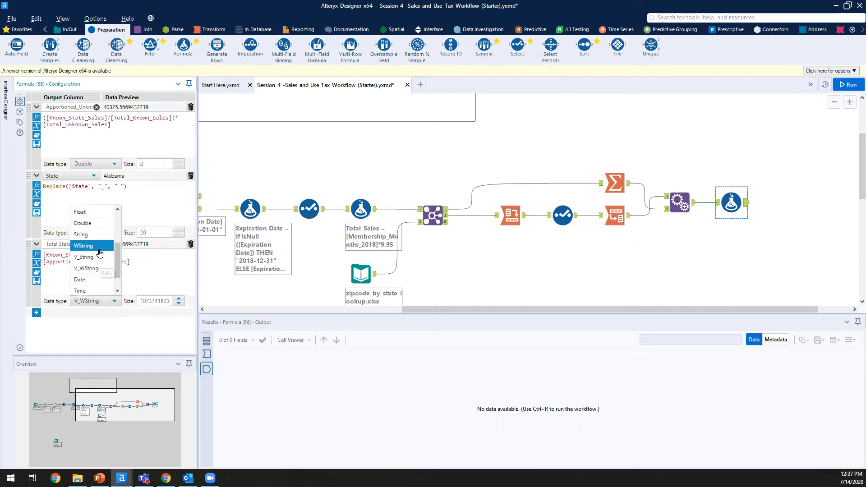
{"action": "left_click", "coordinate": [96, 222]}
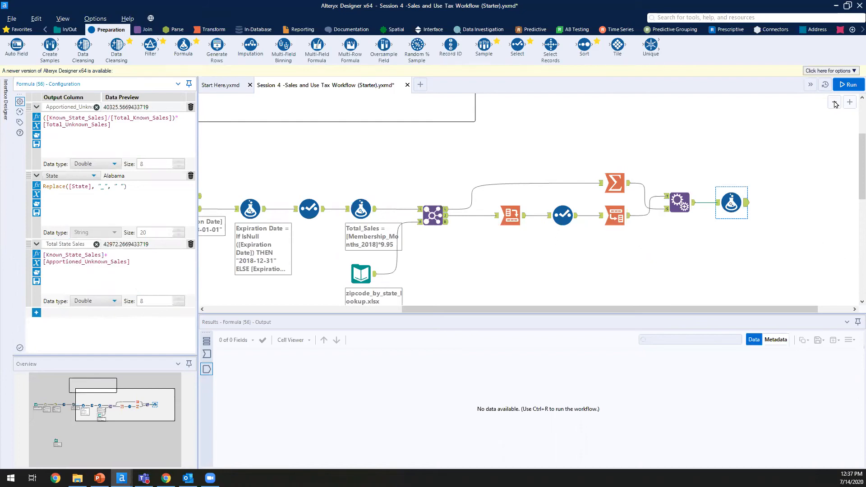
Step: Run the workflow and check South Dakota appears with a space in the Formula output
{"action": "left_click", "coordinate": [849, 85]}
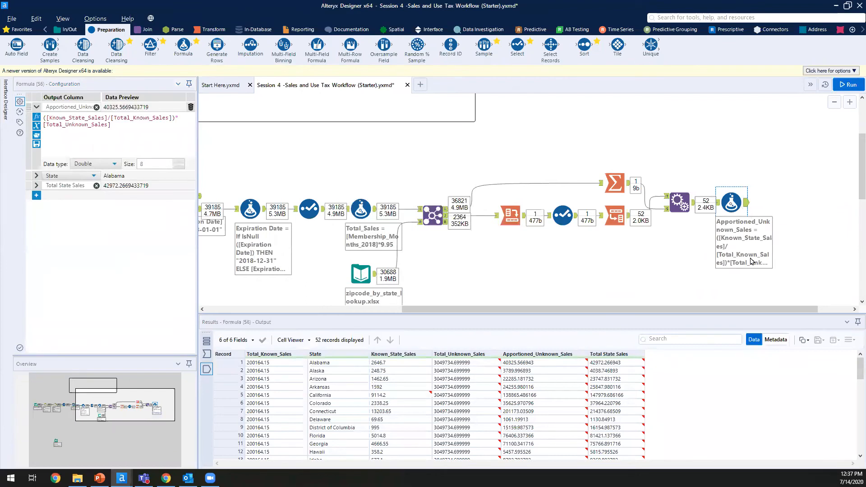
{"action": "left_click", "coordinate": [325, 363]}
{"action": "scroll", "coordinate": [343, 393], "scroll_direction": "down", "scroll_amount": 10}
{"action": "left_click", "coordinate": [332, 407]}
{"action": "left_click", "coordinate": [327, 381]}
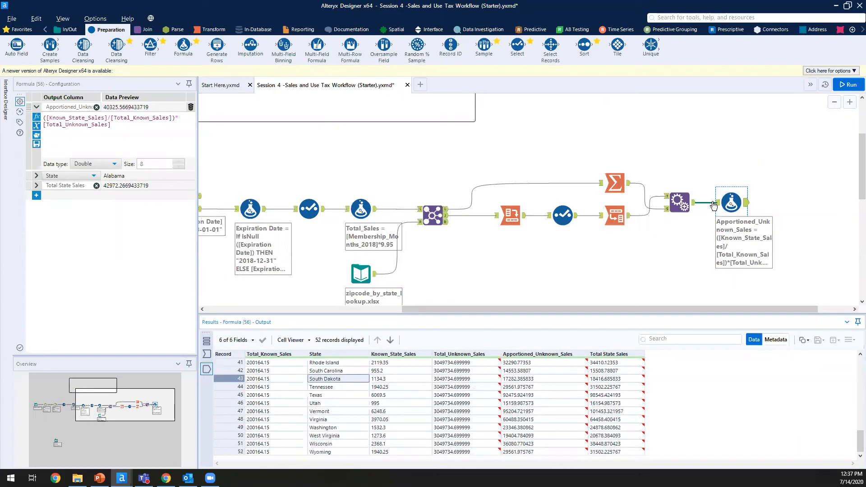
Step: Compare with the Formula's incoming State values, then review the workflow run messages
{"action": "left_click", "coordinate": [717, 203]}
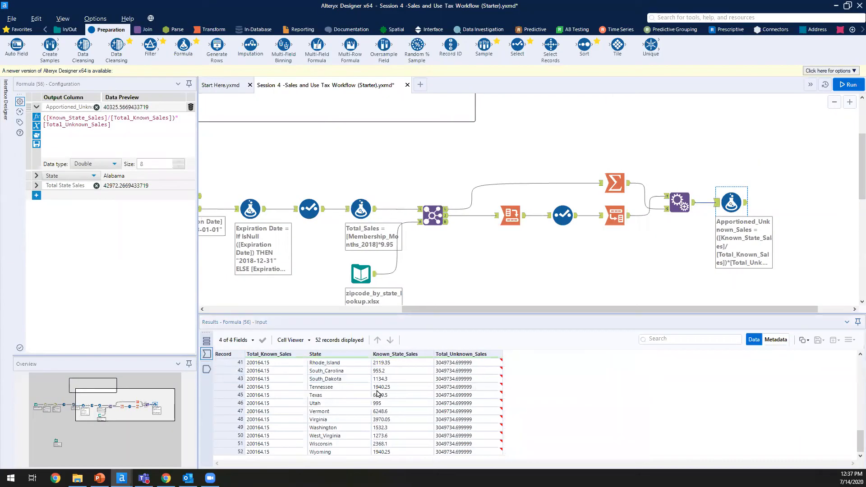
{"action": "key", "text": "ctrl+1"}
{"action": "left_click", "coordinate": [327, 393]}
{"action": "left_click_drag", "start_coordinate": [327, 380], "coordinate": [357, 423]}
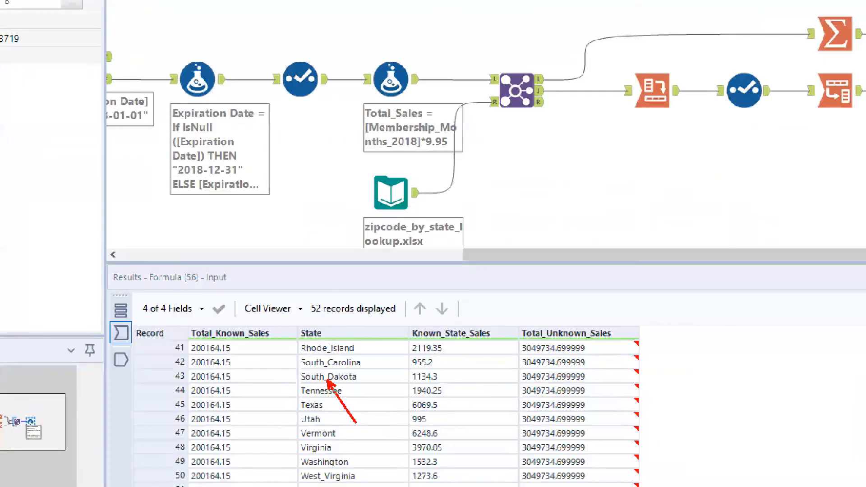
{"action": "key", "text": "Escape"}
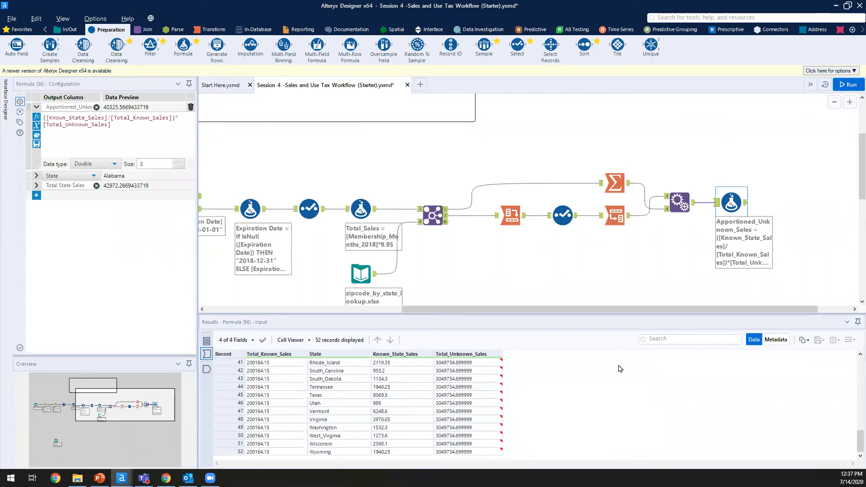
{"action": "left_click", "coordinate": [794, 225]}
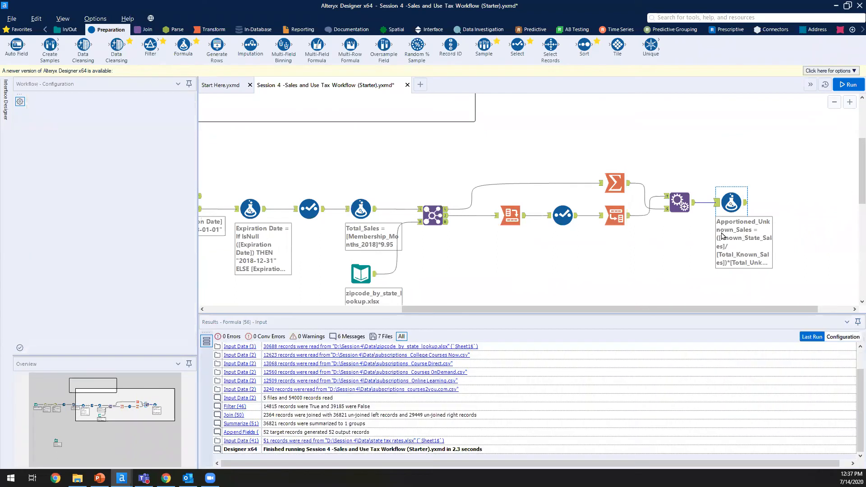
{"action": "scroll", "coordinate": [677, 234], "scroll_direction": "down", "scroll_amount": 2}
Step: Locate the state tax rates.xlsx input and drag it beneath the final Formula tool
{"action": "left_click_drag", "start_coordinate": [130, 412], "coordinate": [44, 445]}
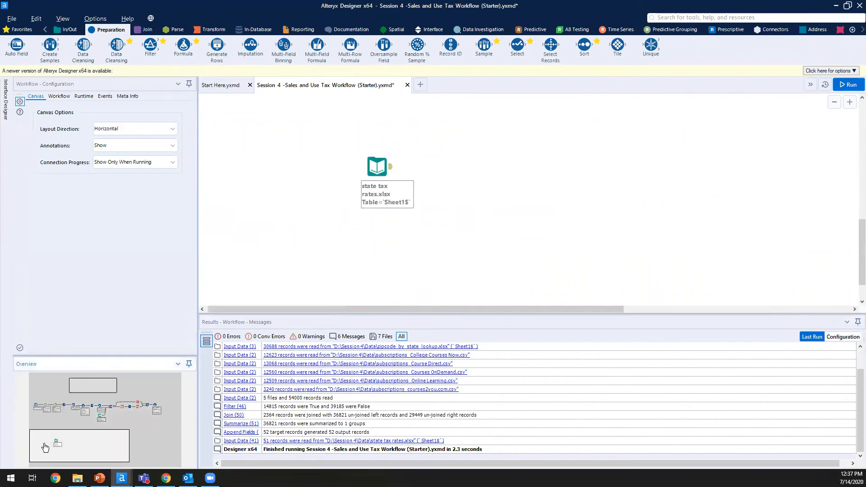
{"action": "left_click_drag", "start_coordinate": [327, 145], "coordinate": [480, 210]}
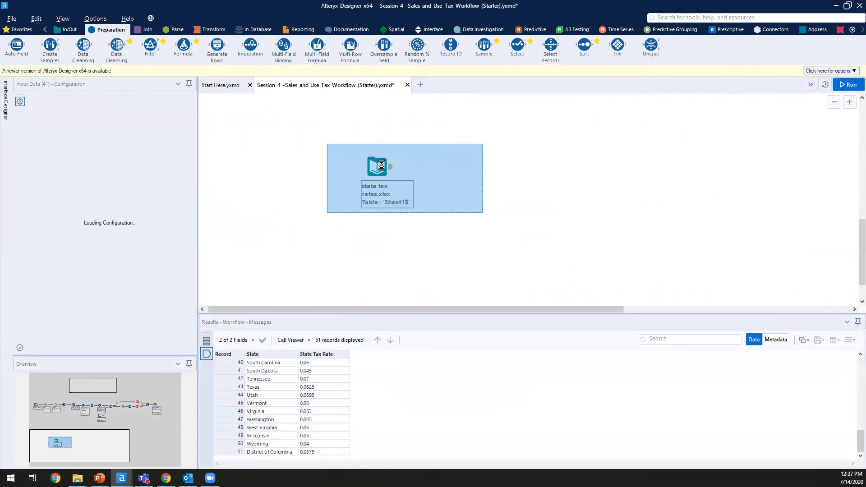
{"action": "left_click_drag", "start_coordinate": [380, 165], "coordinate": [676, 291]}
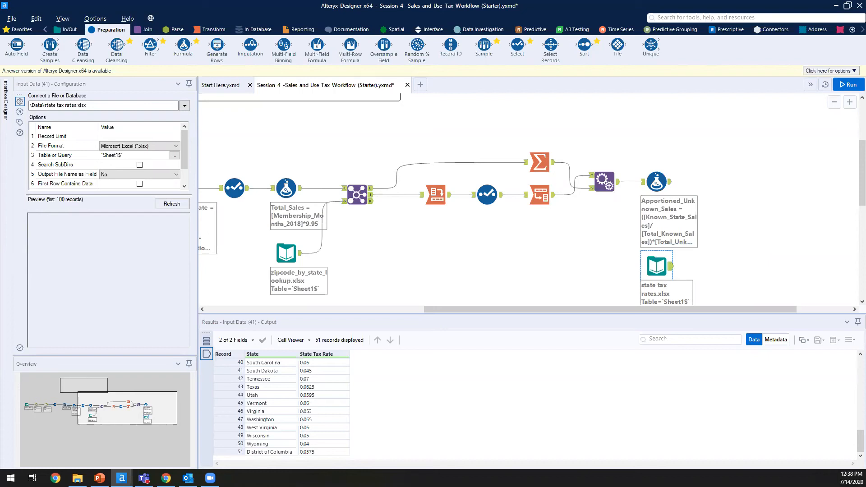
{"action": "left_click", "coordinate": [143, 29]}
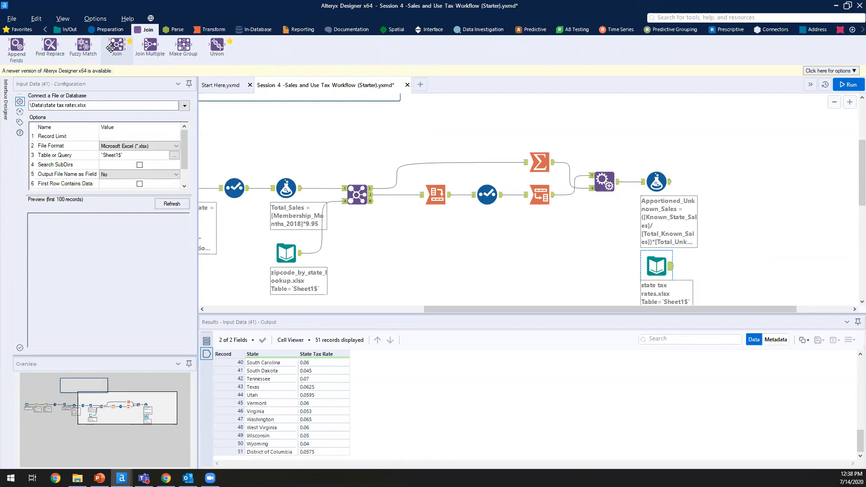
Step: Add a Find Replace matching entire State field, appending State Tax Rate from the tax table
{"action": "left_click_drag", "start_coordinate": [49, 45], "coordinate": [727, 189]}
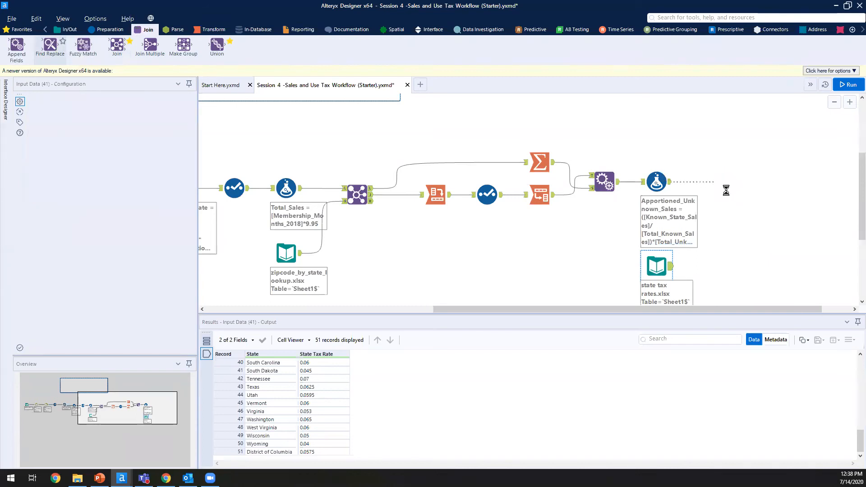
{"action": "left_click_drag", "start_coordinate": [670, 267], "coordinate": [714, 195]}
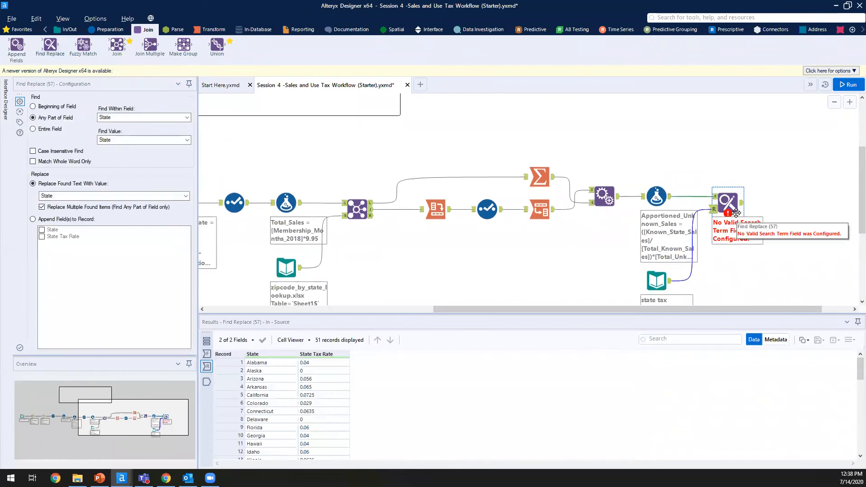
{"action": "left_click", "coordinate": [55, 131]}
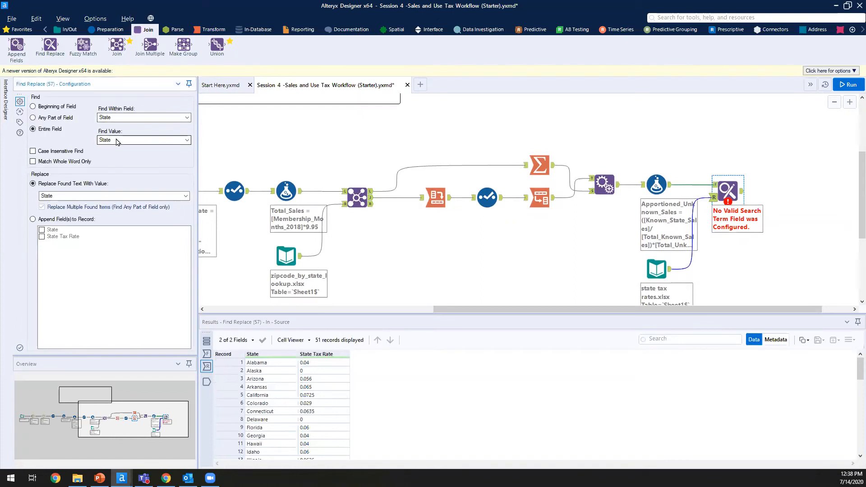
{"action": "left_click", "coordinate": [715, 185]}
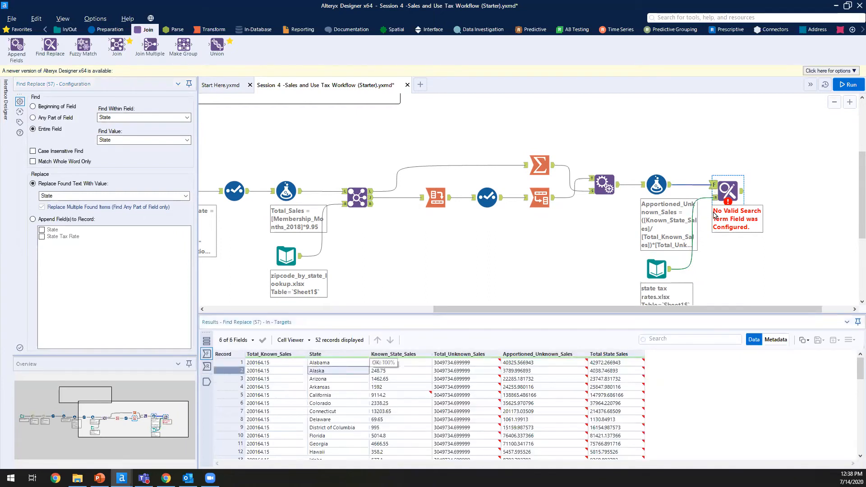
{"action": "left_click", "coordinate": [714, 198]}
{"action": "left_click", "coordinate": [266, 386]}
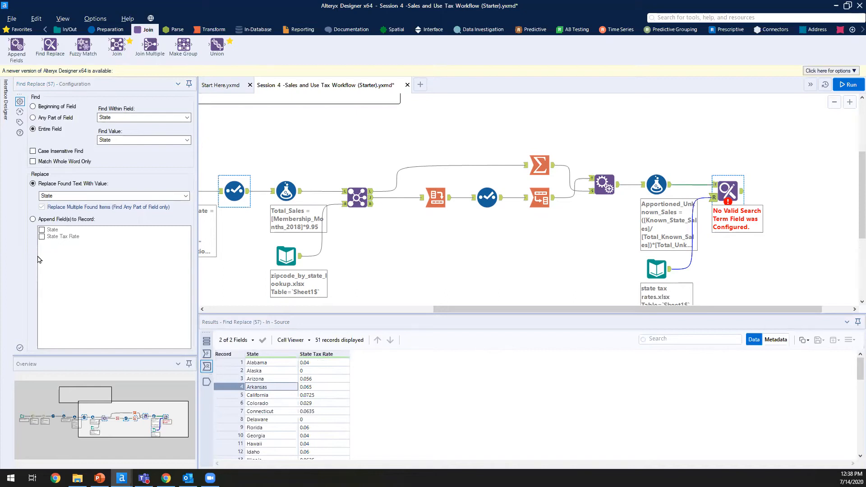
{"action": "left_click", "coordinate": [39, 221]}
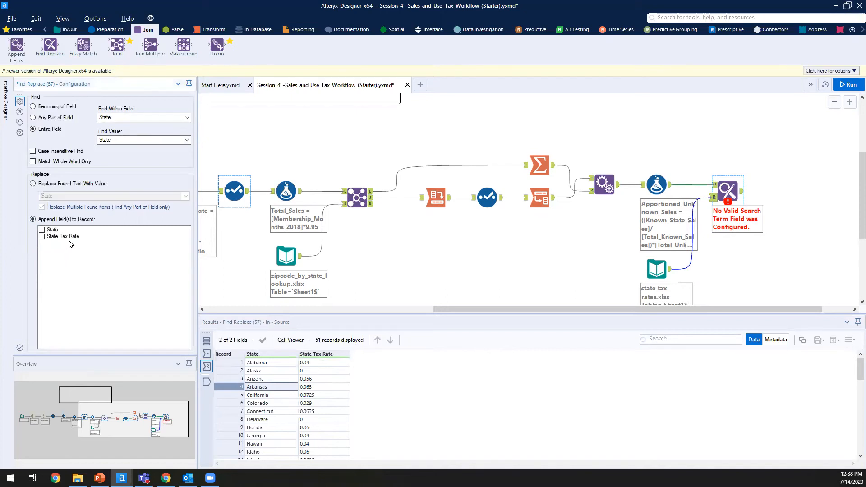
{"action": "left_click", "coordinate": [73, 239]}
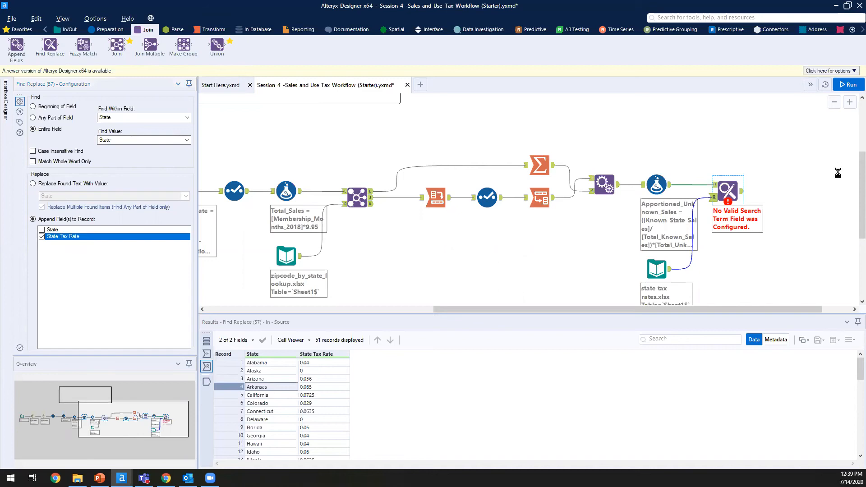
Step: Run the workflow and check the appended State Tax Rate values in the output
{"action": "left_click", "coordinate": [850, 85]}
{"action": "left_click", "coordinate": [850, 86]}
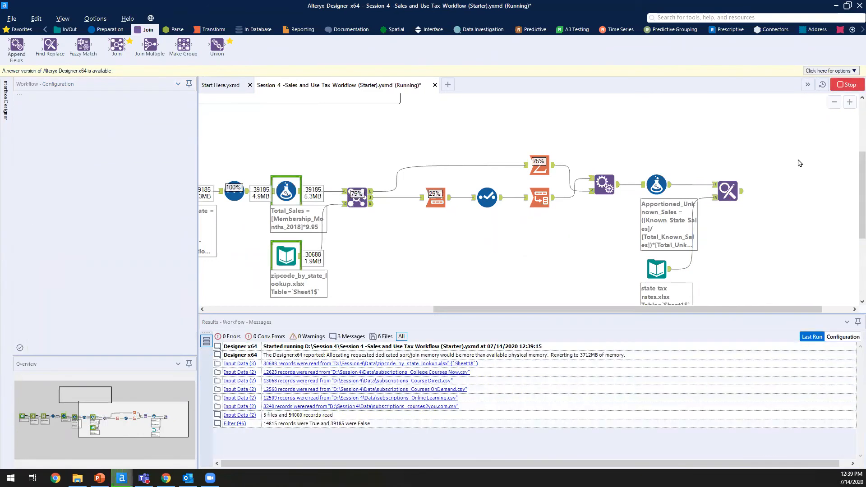
{"action": "left_click", "coordinate": [740, 194]}
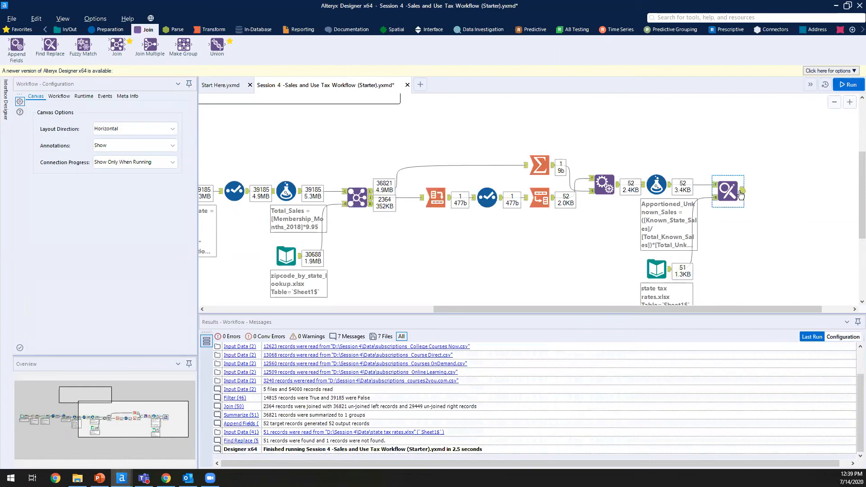
{"action": "left_click_drag", "start_coordinate": [682, 366], "coordinate": [677, 458]}
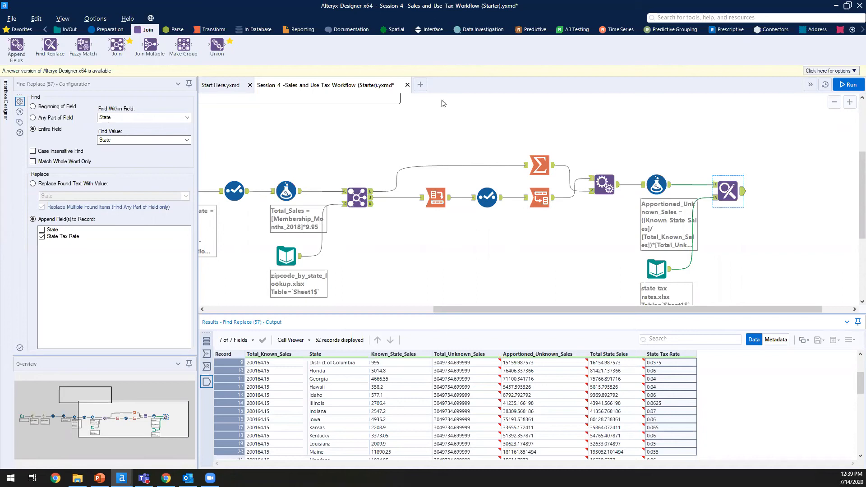
{"action": "left_click", "coordinate": [708, 152]}
{"action": "left_click", "coordinate": [110, 30]}
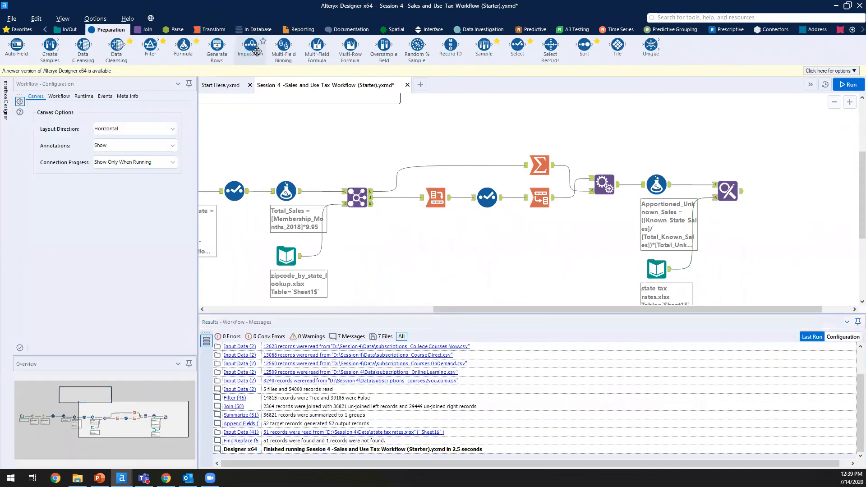
Step: Add a Formula creating State Taxes = [State Tax Rate]*[Total State Sales] and run
{"action": "left_click_drag", "start_coordinate": [183, 45], "coordinate": [775, 195]}
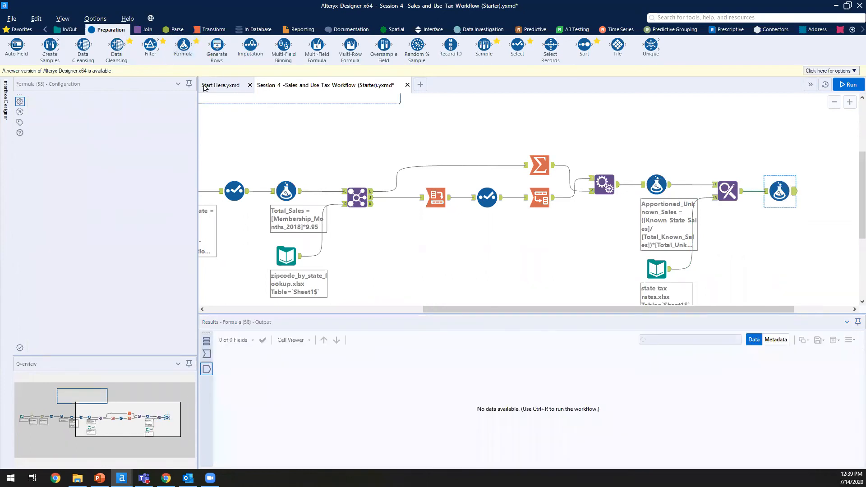
{"action": "left_click", "coordinate": [77, 107]}
{"action": "left_click", "coordinate": [78, 118]}
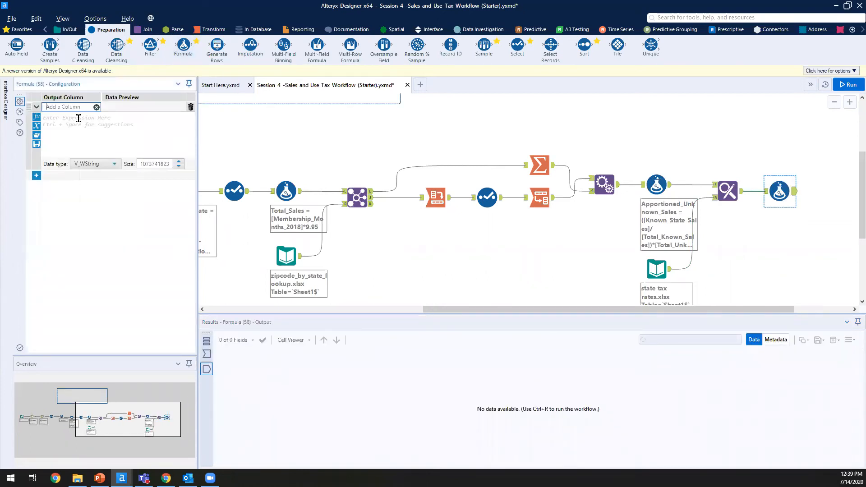
{"action": "type", "text": "State Taxes"}
{"action": "left_click", "coordinate": [78, 118]}
{"action": "type", "text": "[State Tax Rate]*[Total State Sales]"}
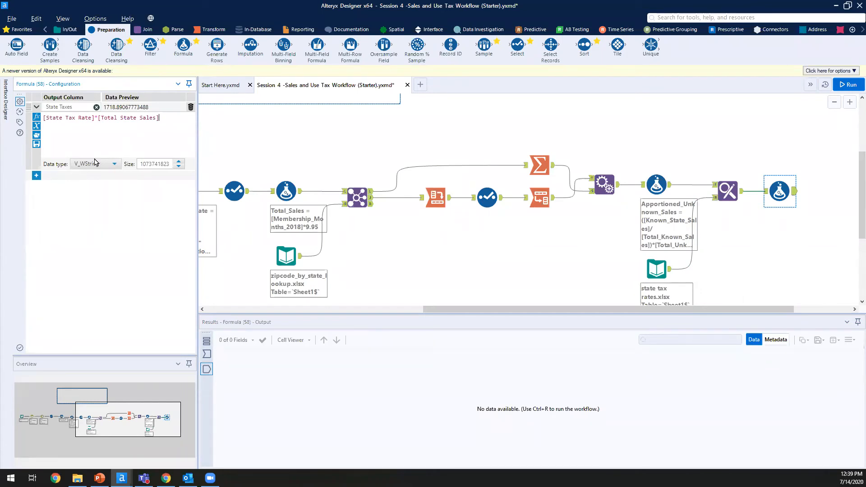
{"action": "key", "text": "ctrl+r"}
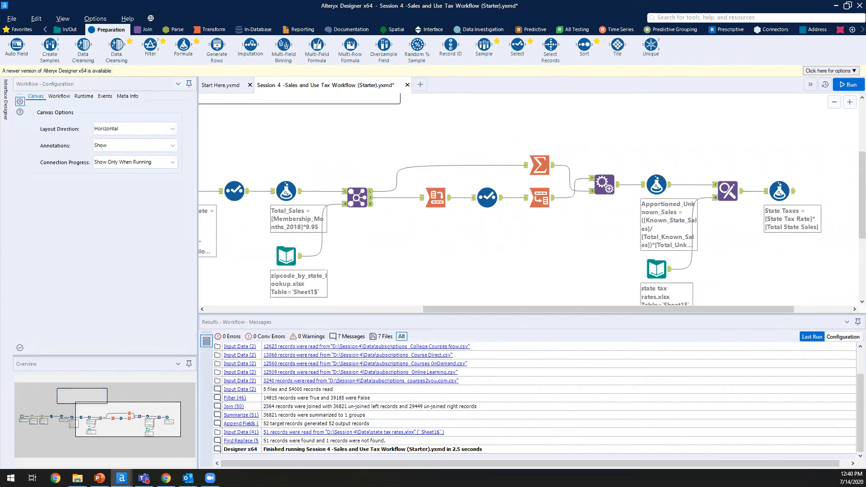
Step: Review the State Taxes expression, save the workflow, rerun it, and dismiss the finished message
{"action": "left_click", "coordinate": [785, 193]}
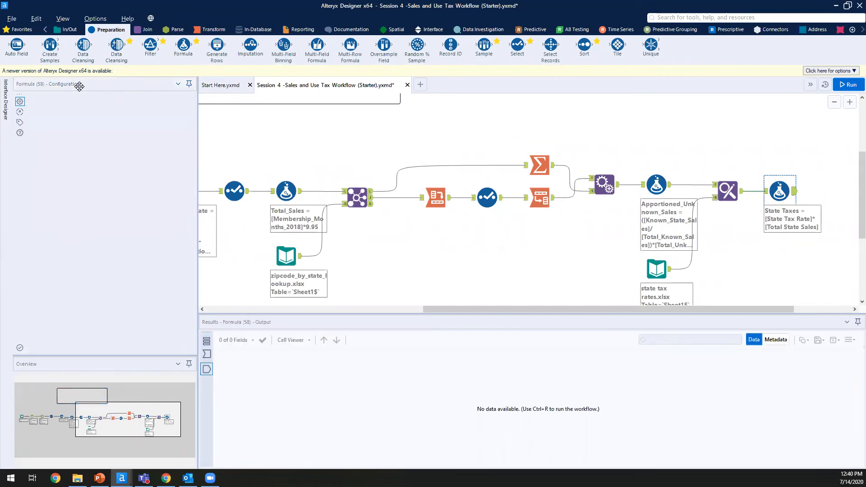
{"action": "left_click", "coordinate": [62, 121]}
{"action": "left_click", "coordinate": [177, 122]}
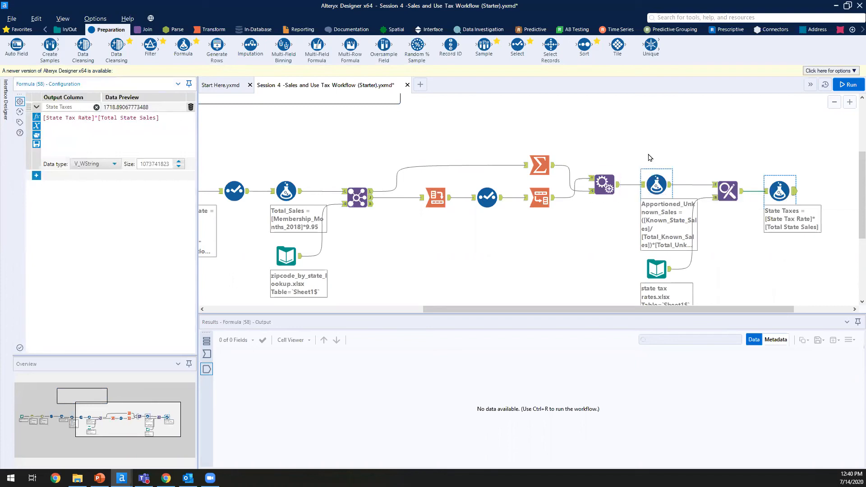
{"action": "left_click", "coordinate": [690, 153]}
{"action": "key", "text": "ctrl+s"}
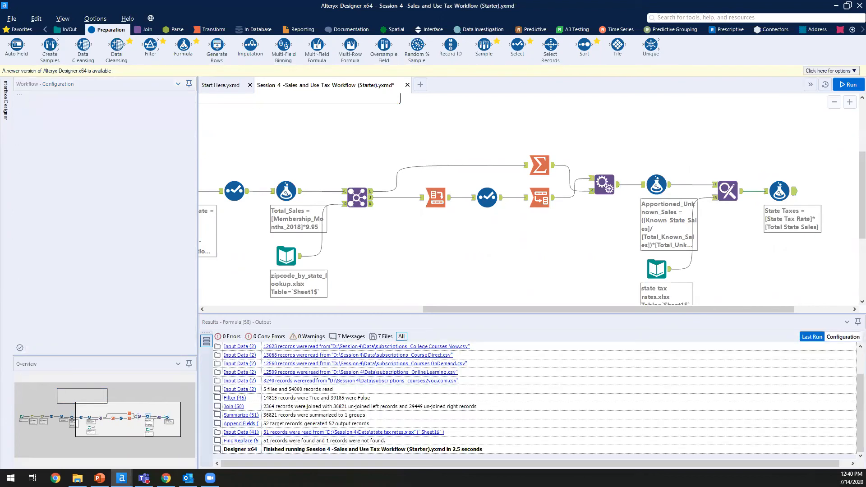
{"action": "key", "text": "ctrl+r"}
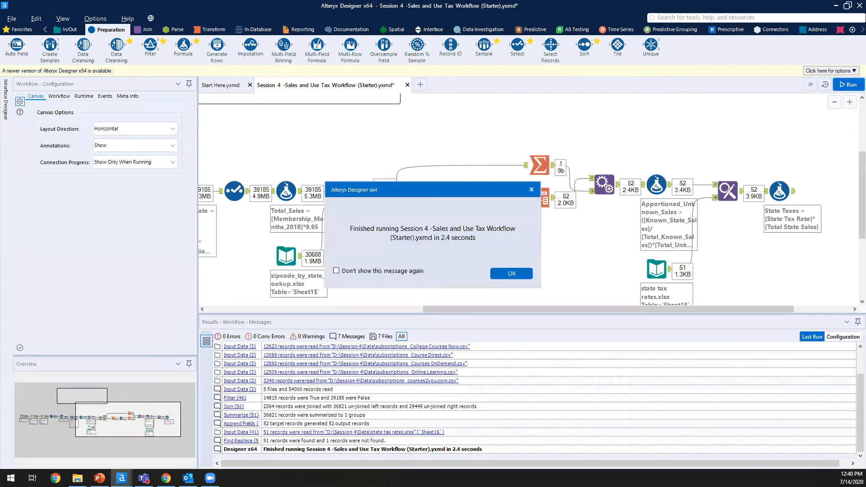
{"action": "left_click", "coordinate": [512, 273]}
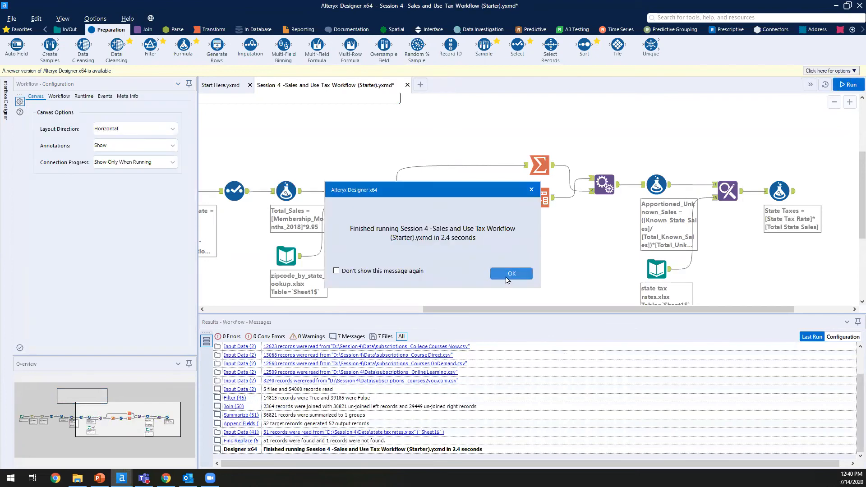
{"action": "left_click_drag", "start_coordinate": [721, 313], "coordinate": [736, 312]}
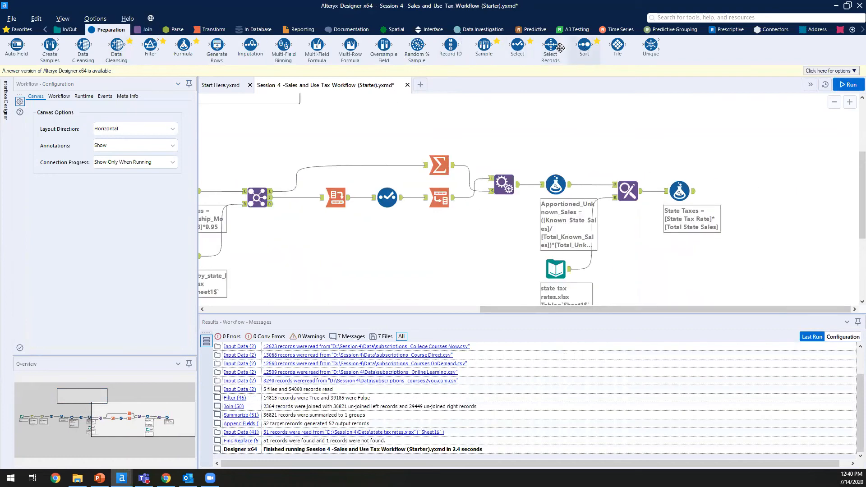
Step: Add a Select tool after State Taxes, dropping Total_Known_Sales, Known_State_Sales, Total_Unknown_Sales and Apportioned_Unknown_Sales
{"action": "left_click_drag", "start_coordinate": [518, 45], "coordinate": [737, 190]}
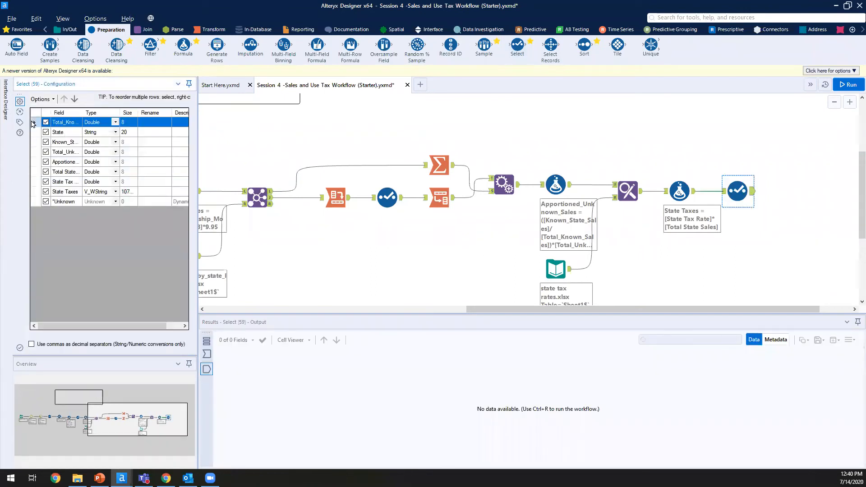
{"action": "left_click", "coordinate": [46, 123]}
{"action": "double_click", "coordinate": [83, 112]}
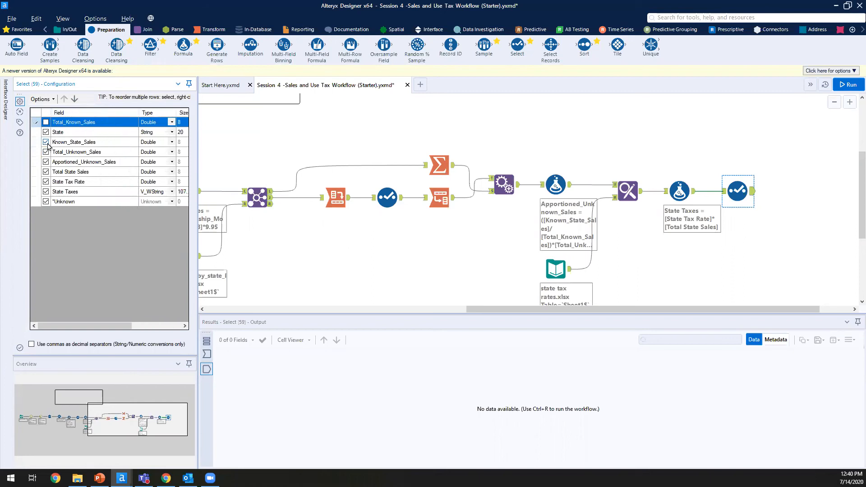
{"action": "left_click", "coordinate": [45, 142]}
{"action": "left_click", "coordinate": [46, 151]}
{"action": "left_click", "coordinate": [46, 162]}
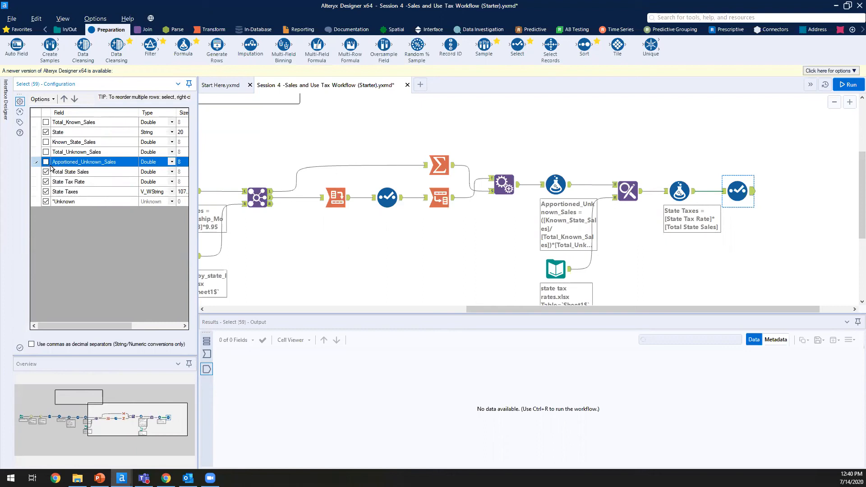
Step: Run the workflow and check the trimmed 52-record output, including Arizona's State Taxes value
{"action": "left_click", "coordinate": [809, 223]}
{"action": "key", "text": "ctrl+r"}
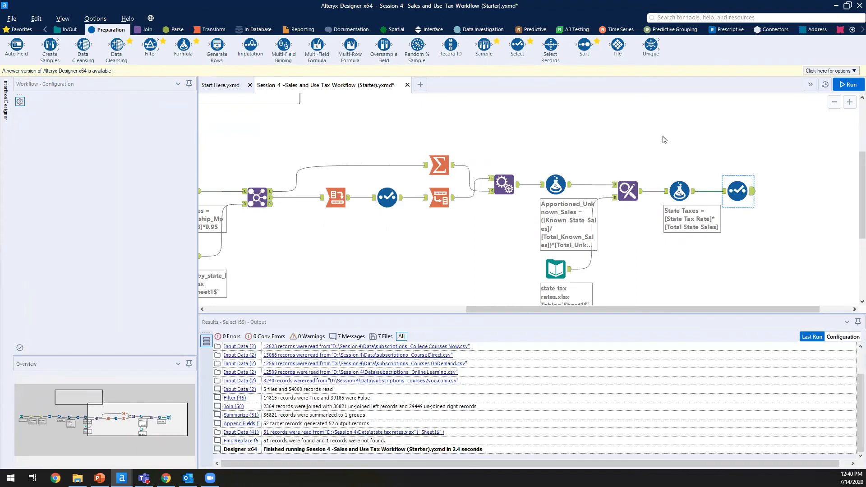
{"action": "left_click", "coordinate": [735, 187]}
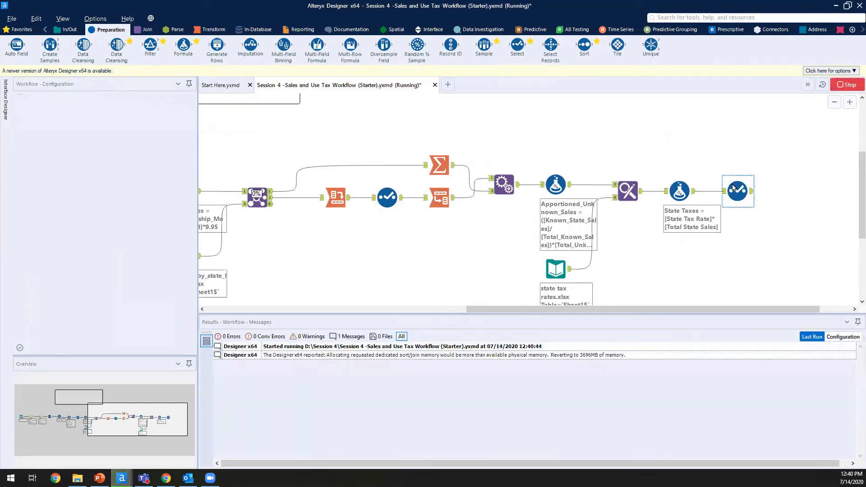
{"action": "key", "text": "Return"}
{"action": "left_click", "coordinate": [753, 198]}
{"action": "left_click_drag", "start_coordinate": [451, 372], "coordinate": [215, 396]}
{"action": "left_click", "coordinate": [463, 381]}
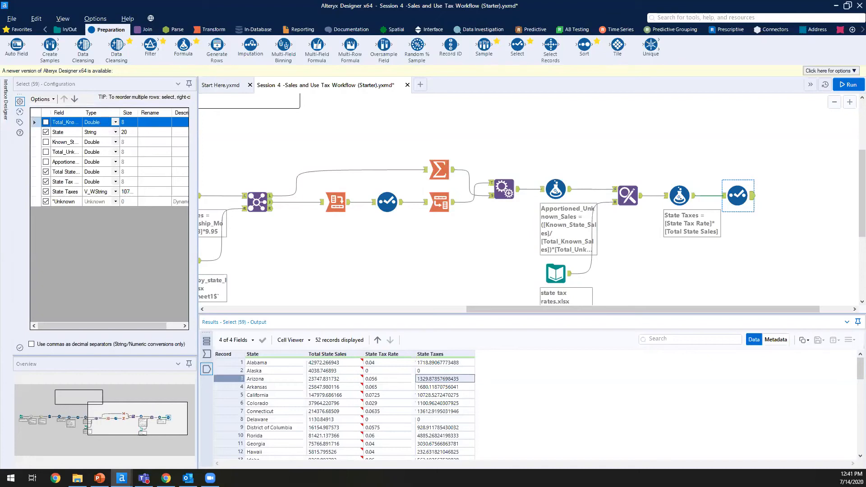
{"action": "left_click", "coordinate": [301, 29]}
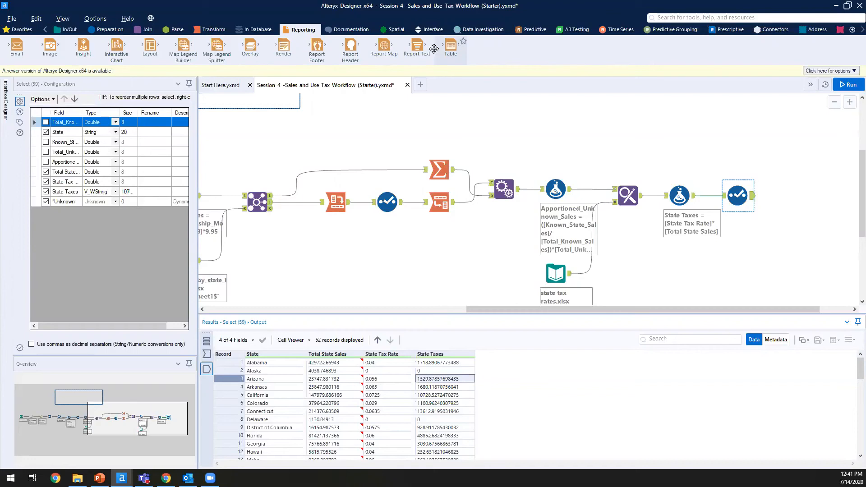
Step: Add a Table tool after Select and create a column rule for Total State Sales
{"action": "left_click_drag", "start_coordinate": [451, 50], "coordinate": [797, 195]}
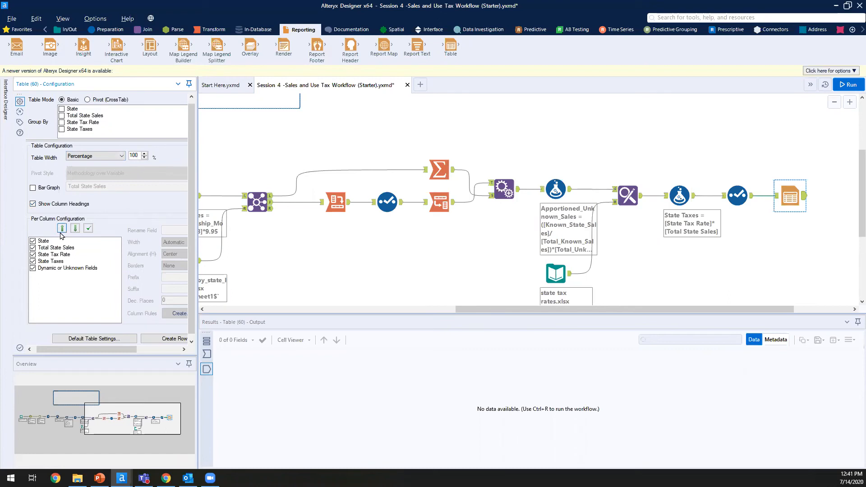
{"action": "left_click", "coordinate": [68, 251]}
{"action": "left_click", "coordinate": [68, 249]}
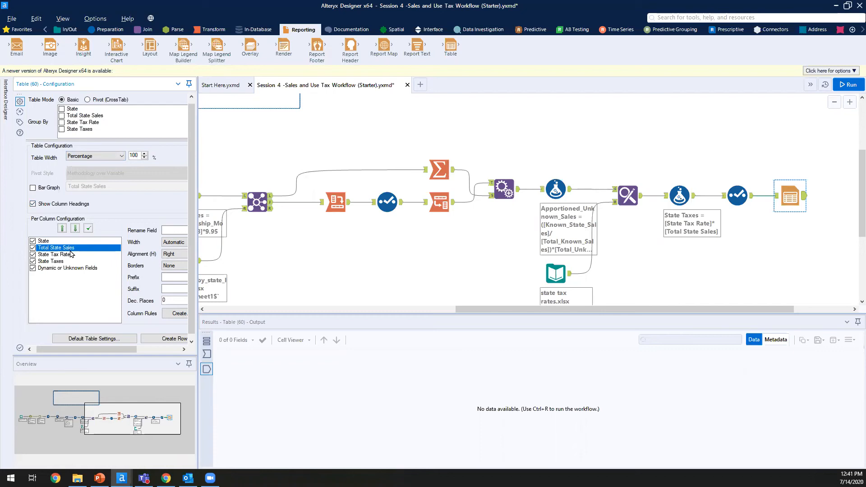
{"action": "left_click_drag", "start_coordinate": [111, 350], "coordinate": [152, 353]}
{"action": "left_click", "coordinate": [116, 313]}
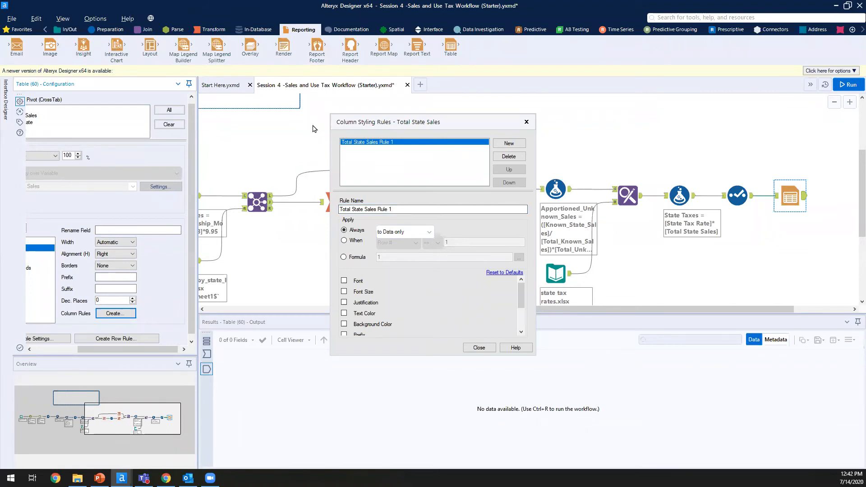
Step: Name the rule 'Larger than 100k' with the condition Total State Sales > 100000
{"action": "left_click_drag", "start_coordinate": [399, 210], "coordinate": [326, 205]}
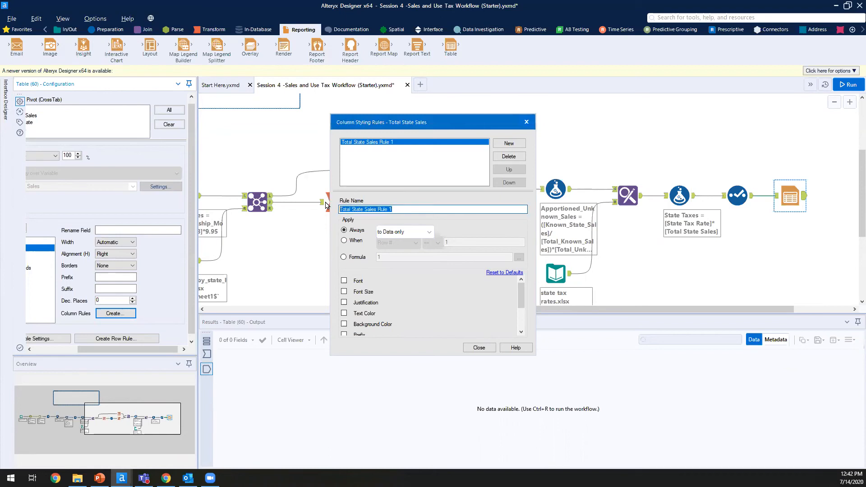
{"action": "type", "text": "Larger than 100k"}
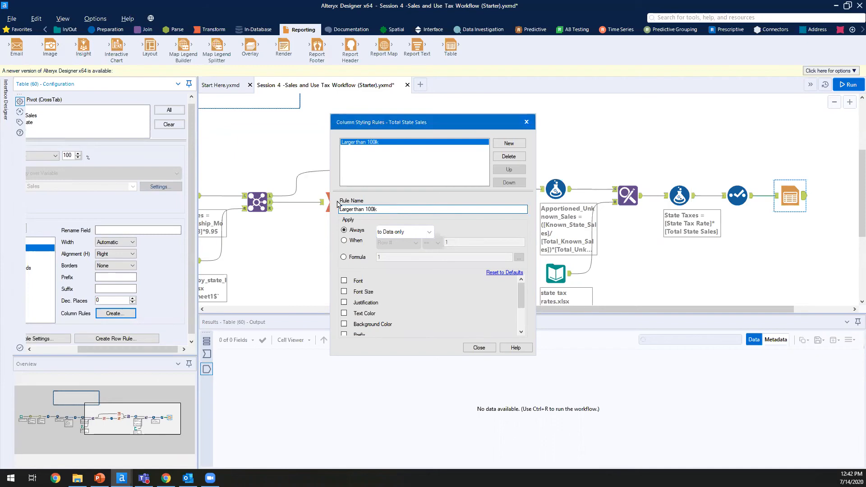
{"action": "left_click", "coordinate": [357, 258]}
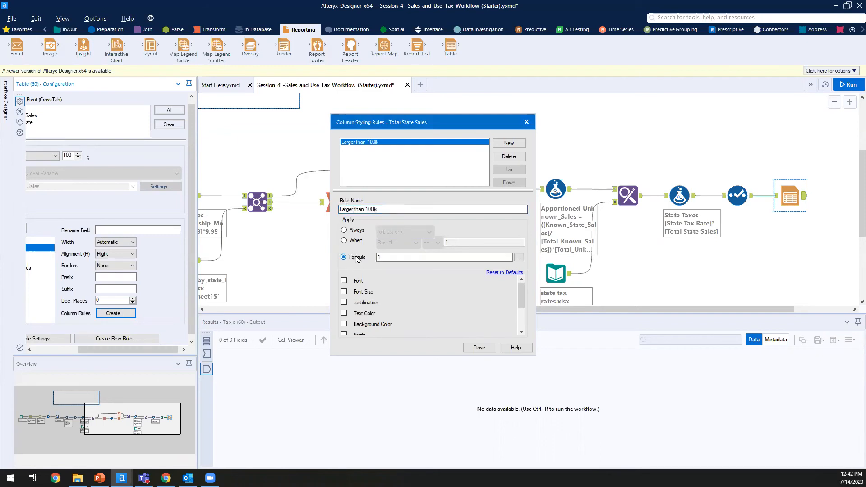
{"action": "left_click", "coordinate": [354, 241]}
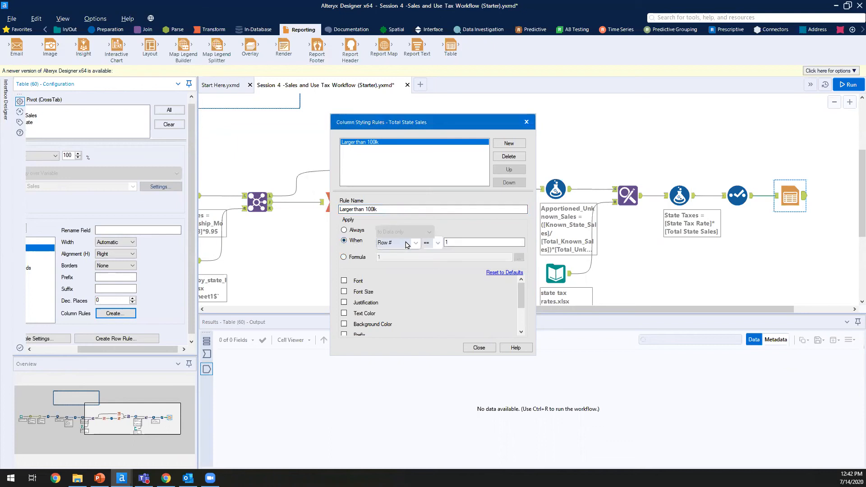
{"action": "left_click", "coordinate": [414, 243]}
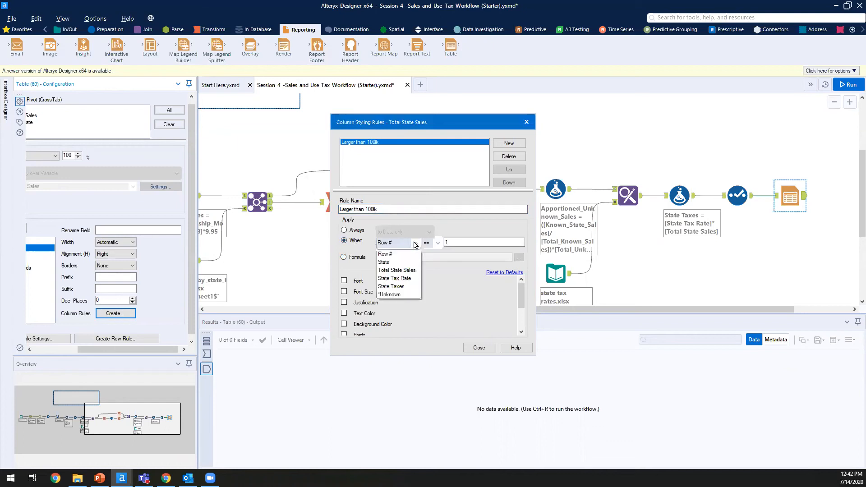
{"action": "left_click", "coordinate": [418, 272]}
{"action": "left_click", "coordinate": [438, 242]}
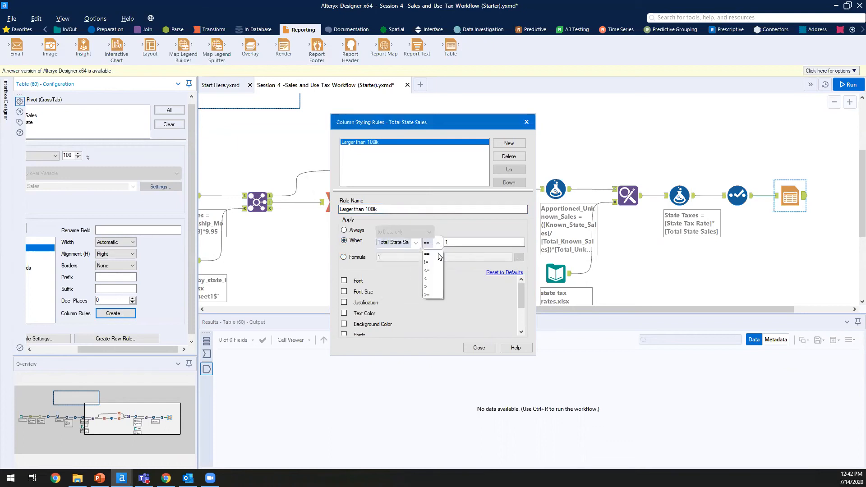
{"action": "left_click", "coordinate": [432, 288]}
{"action": "left_click", "coordinate": [463, 242]}
{"action": "type", "text": "100000"}
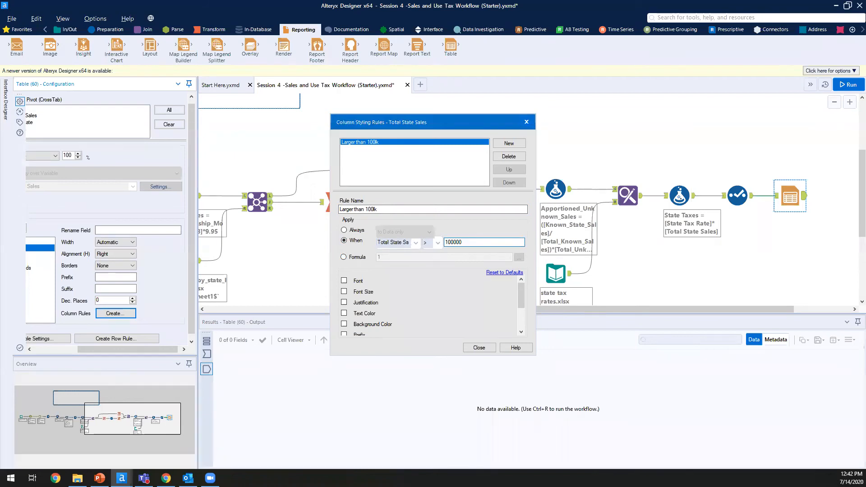
Step: Make matching cells bold with a red background, then close the column rules
{"action": "left_click", "coordinate": [344, 281]}
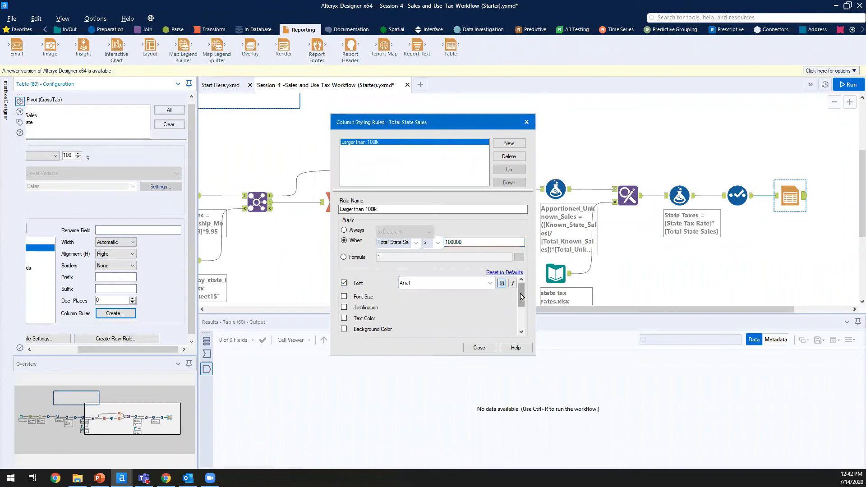
{"action": "left_click_drag", "start_coordinate": [522, 296], "coordinate": [513, 313]}
{"action": "left_click", "coordinate": [344, 284]}
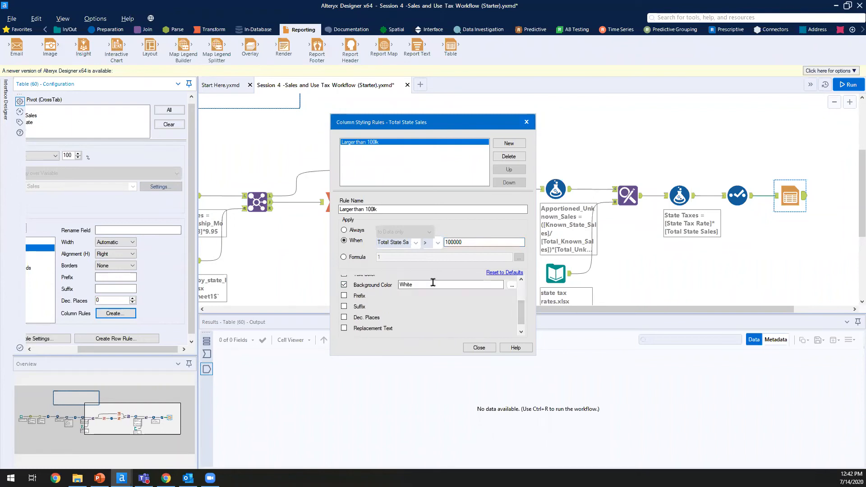
{"action": "left_click", "coordinate": [512, 285]}
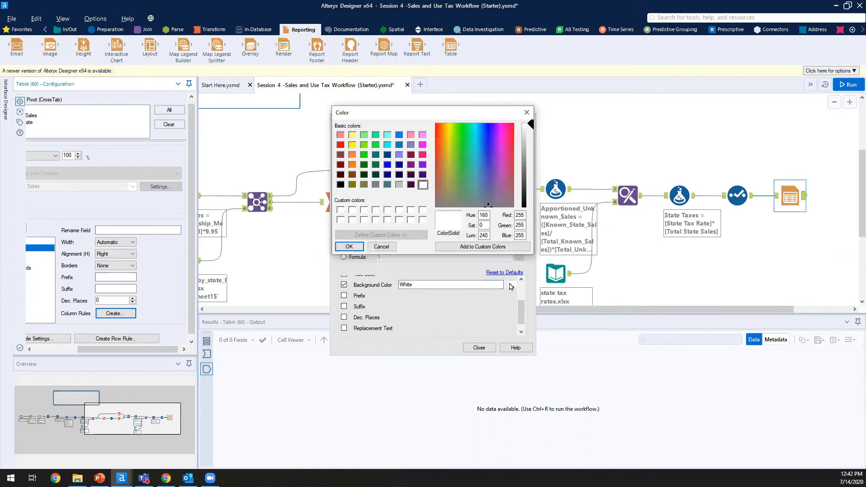
{"action": "left_click", "coordinate": [340, 145]}
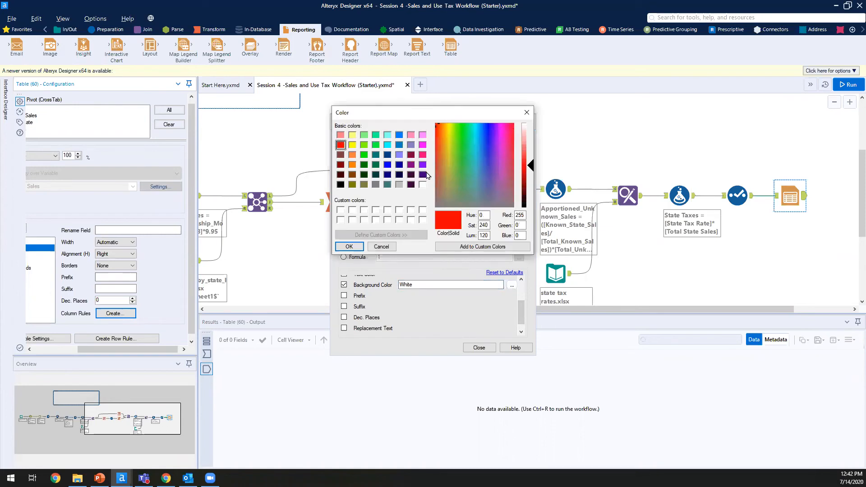
{"action": "left_click", "coordinate": [356, 249]}
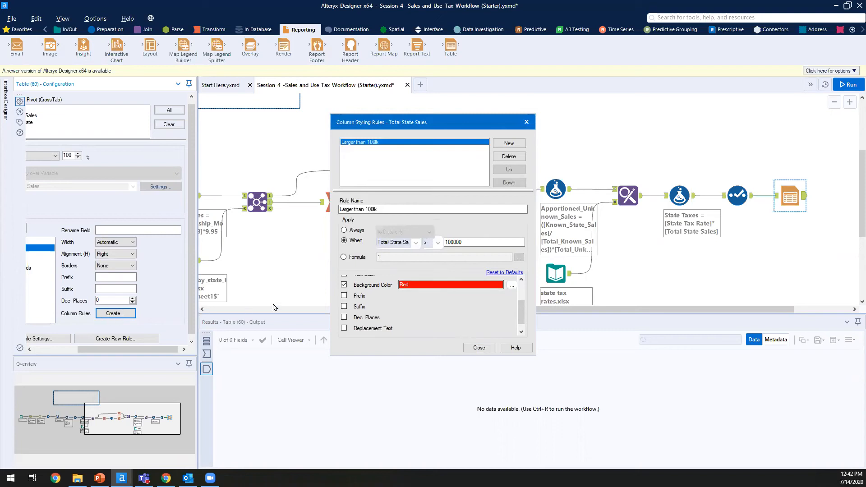
{"action": "left_click", "coordinate": [480, 347]}
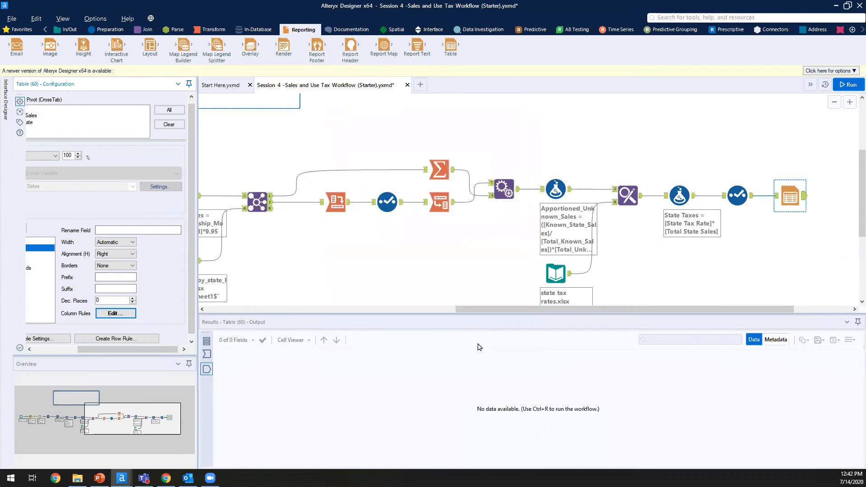
{"action": "left_click", "coordinate": [112, 317]}
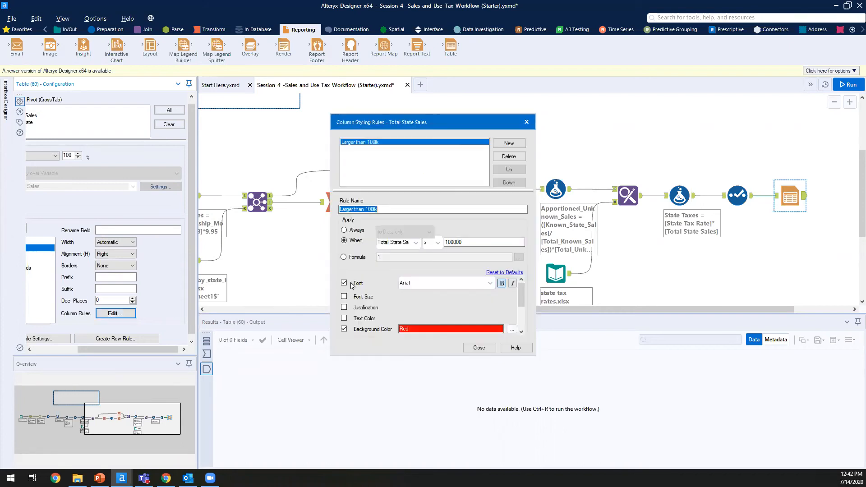
{"action": "left_click", "coordinate": [479, 347]}
{"action": "left_click_drag", "start_coordinate": [132, 349], "coordinate": [26, 349]}
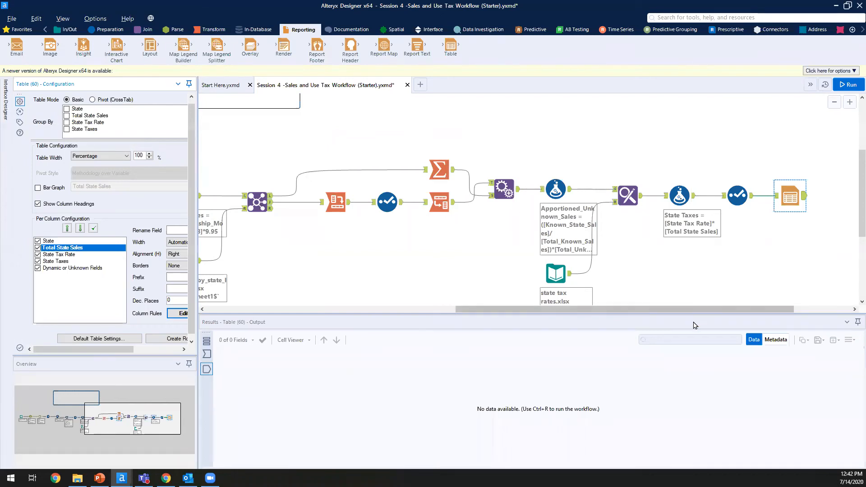
{"action": "left_click_drag", "start_coordinate": [702, 309], "coordinate": [849, 312]}
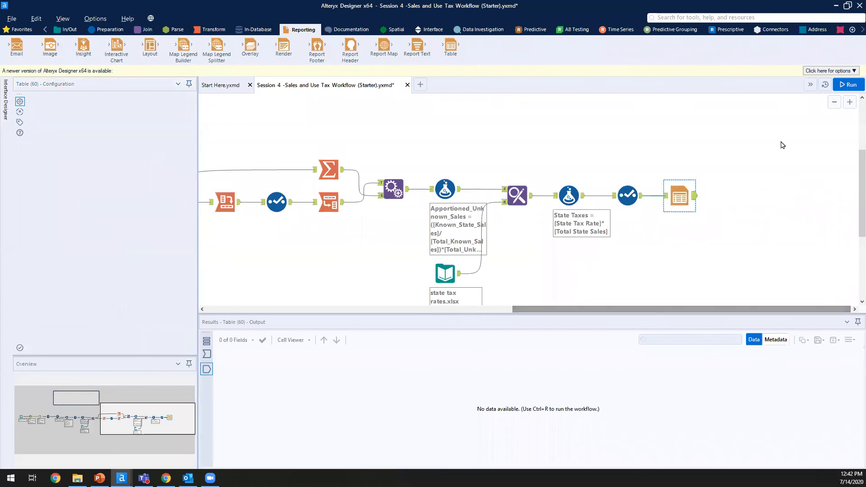
Step: Run the workflow and inspect the Basic Table tool's single rendered report record
{"action": "key", "text": "ctrl+r"}
{"action": "left_click", "coordinate": [782, 130]}
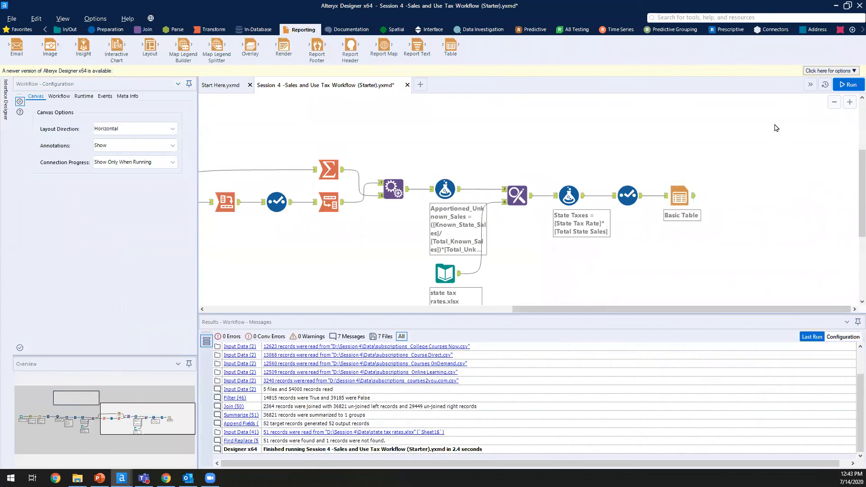
{"action": "key", "text": "ctrl+r"}
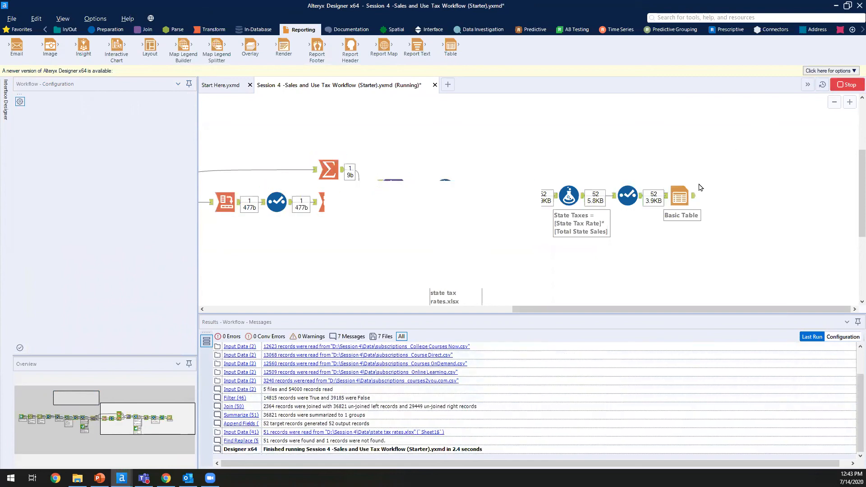
{"action": "left_click", "coordinate": [523, 271]}
{"action": "left_click", "coordinate": [680, 196]}
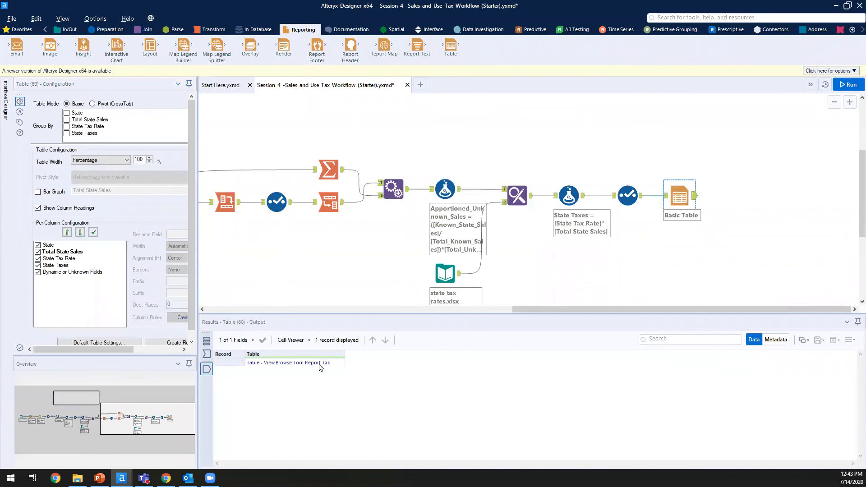
{"action": "left_click", "coordinate": [319, 365]}
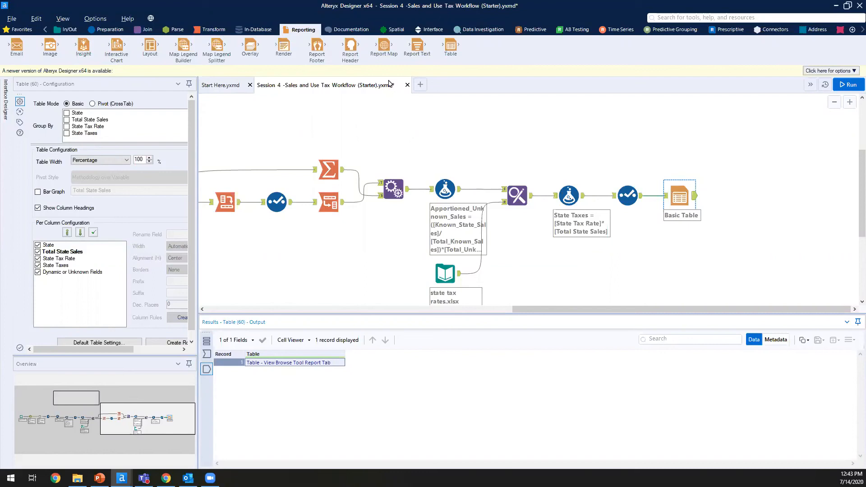
Step: Bring the generated PDF report to the front from the taskbar
{"action": "left_click", "coordinate": [259, 243]}
{"action": "mouse_move", "coordinate": [189, 478]}
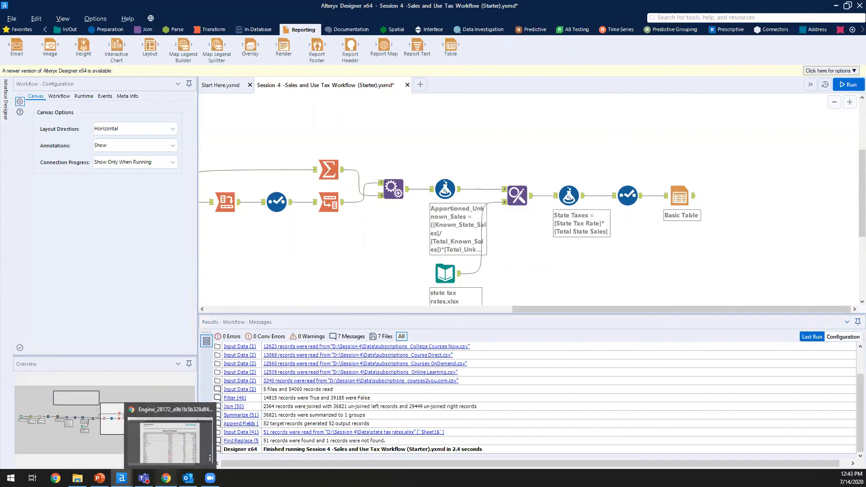
{"action": "left_click", "coordinate": [167, 478]}
Step: Scroll through the PDF's state tax table, with totals above 100000 in bold red, then minimize Chrome
{"action": "left_click_drag", "start_coordinate": [172, 176], "coordinate": [466, 414]}
{"action": "scroll", "coordinate": [466, 414], "scroll_direction": "down", "scroll_amount": 9}
{"action": "scroll", "coordinate": [466, 408], "scroll_direction": "up", "scroll_amount": 1}
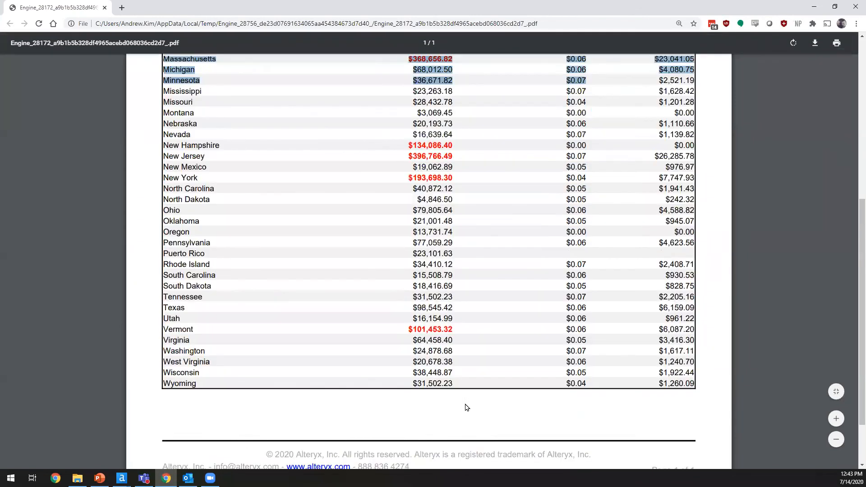
{"action": "scroll", "coordinate": [467, 407], "scroll_direction": "up", "scroll_amount": 8}
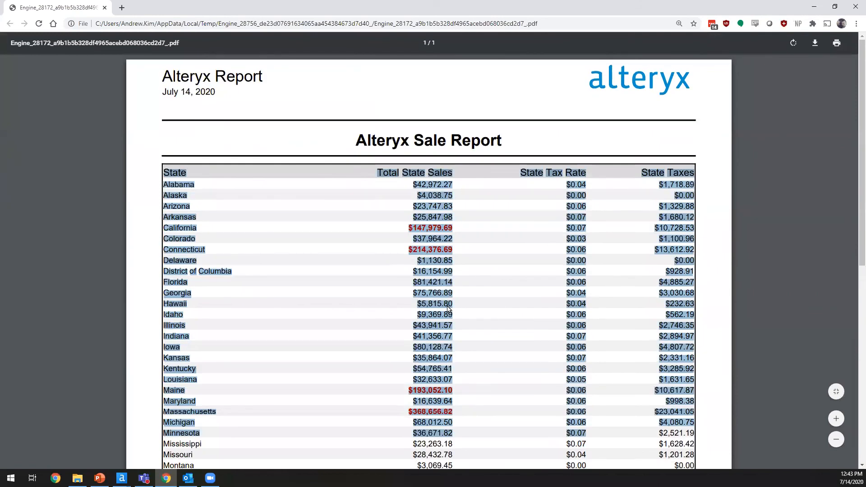
{"action": "left_click", "coordinate": [449, 310]}
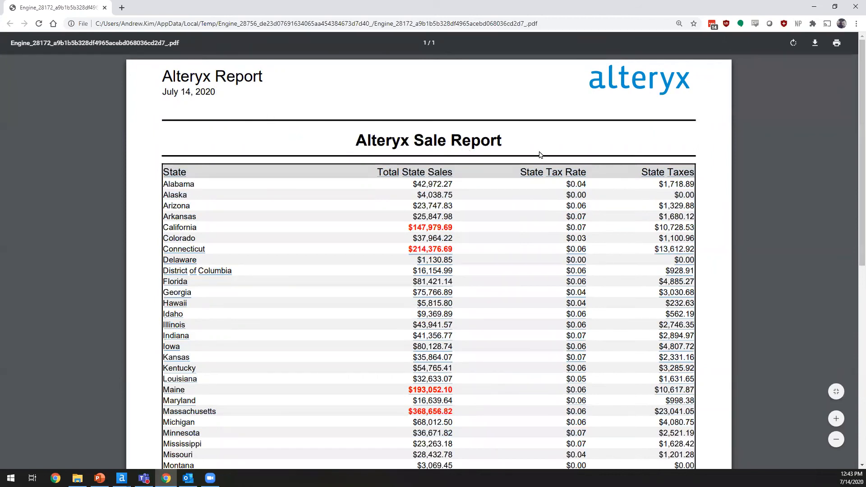
{"action": "left_click", "coordinate": [817, 6]}
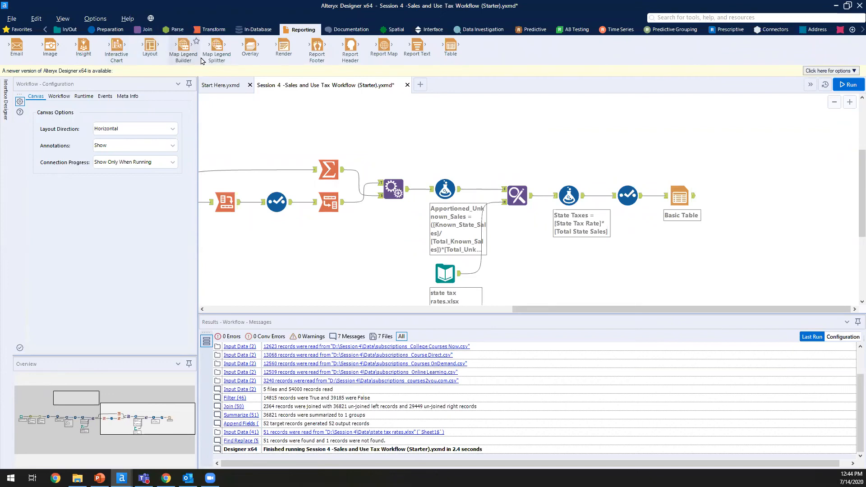
Step: Add a Report Text tool and rename its field to 'Table'
{"action": "left_click_drag", "start_coordinate": [417, 45], "coordinate": [679, 152]}
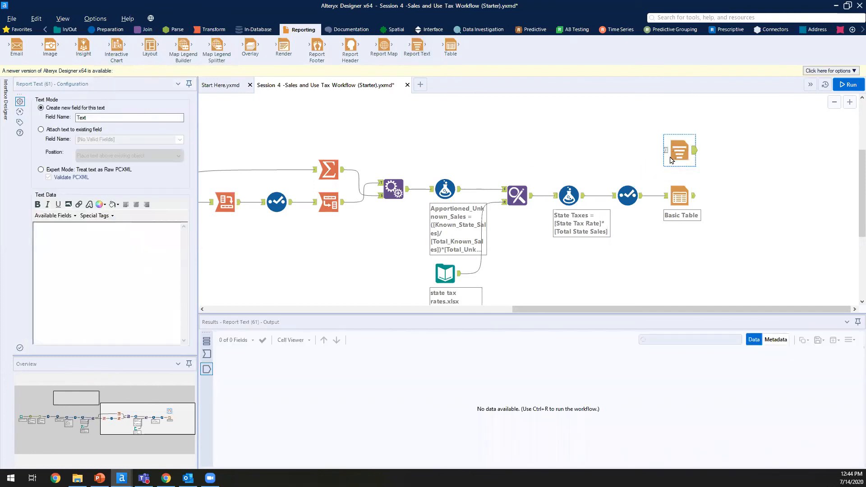
{"action": "left_click", "coordinate": [114, 285]}
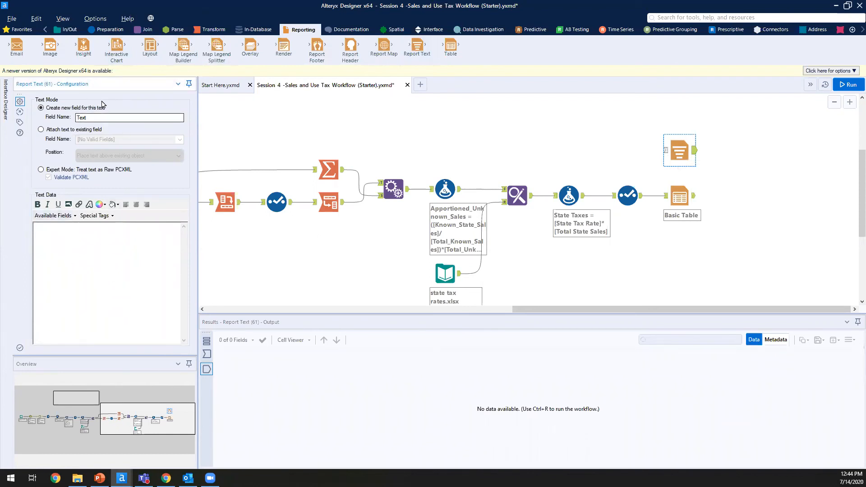
{"action": "double_click", "coordinate": [101, 116]}
{"action": "type", "text": "Table"}
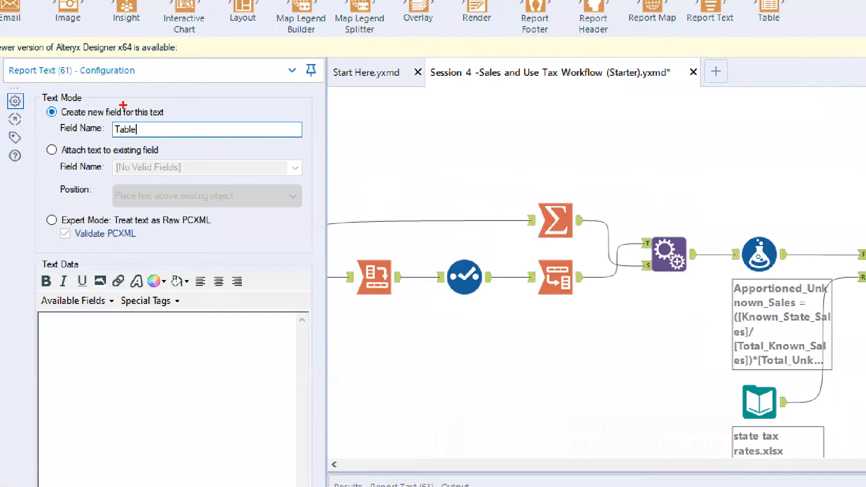
{"action": "left_click_drag", "start_coordinate": [123, 105], "coordinate": [177, 96]}
{"action": "key", "text": "Escape"}
Step: Paste the Alteryx Sale Report title and make it bold and centred
{"action": "left_click", "coordinate": [118, 369]}
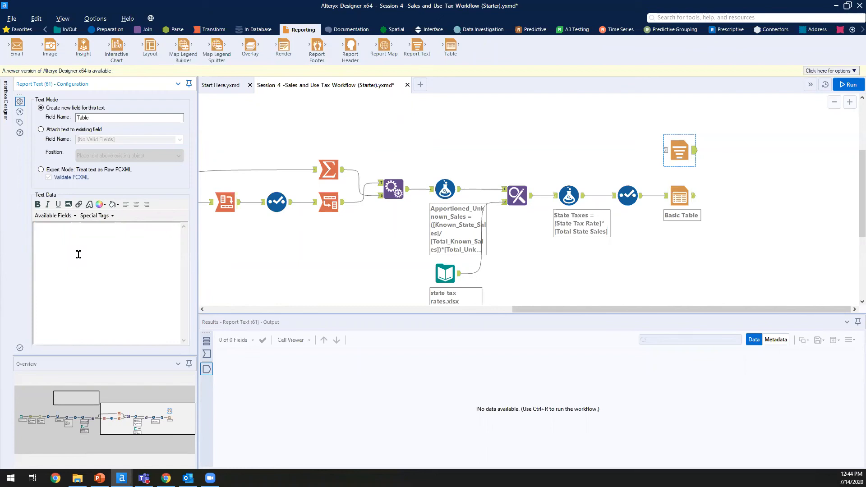
{"action": "type", "text": "Alteryx Sale Report"}
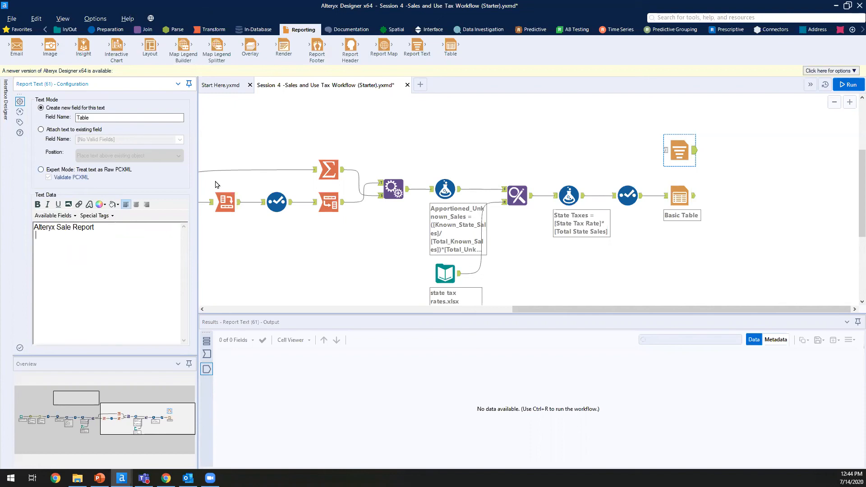
{"action": "left_click_drag", "start_coordinate": [108, 229], "coordinate": [24, 210]}
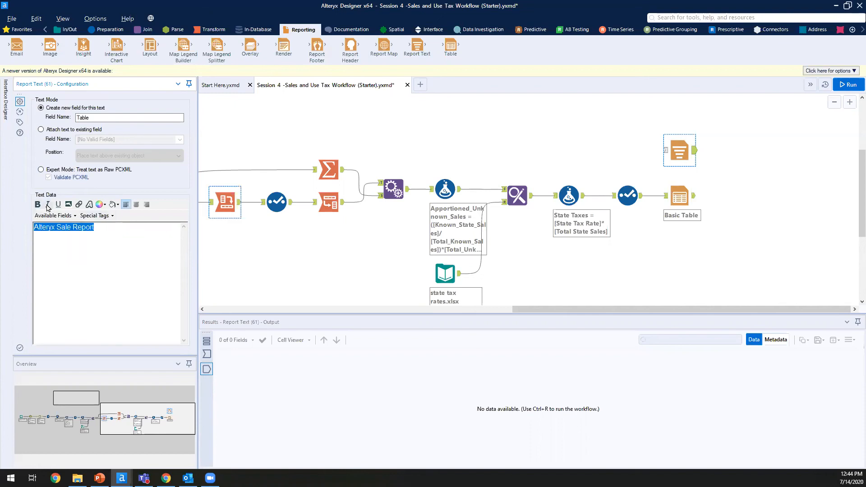
{"action": "left_click", "coordinate": [38, 205]}
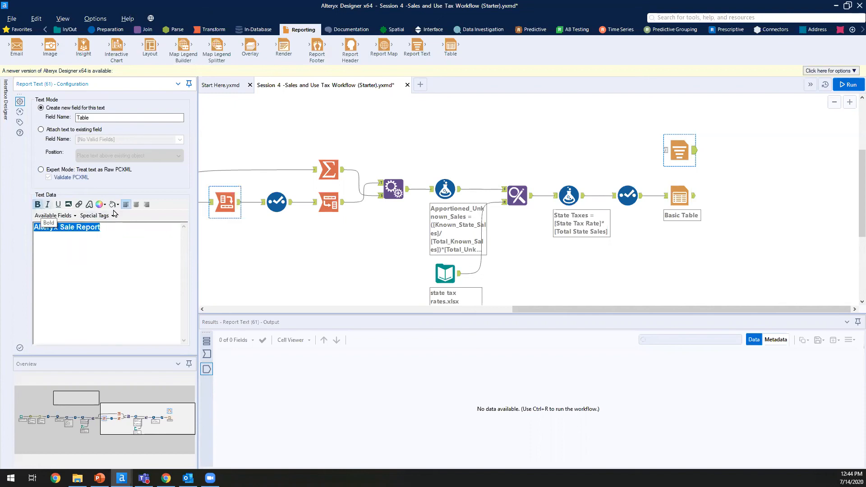
{"action": "left_click", "coordinate": [137, 205]}
{"action": "left_click", "coordinate": [153, 228]}
{"action": "key", "text": "Return"}
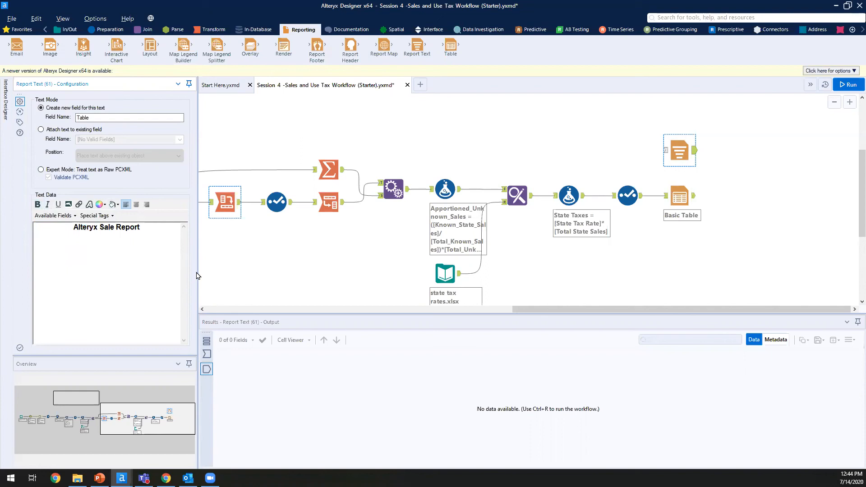
Step: Insert a horizontal line directly beneath the title and run the workflow
{"action": "left_click", "coordinate": [105, 215]}
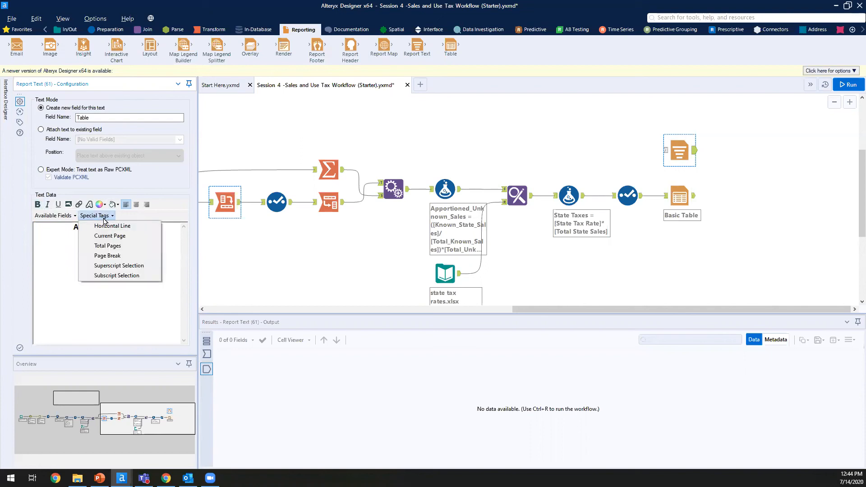
{"action": "left_click", "coordinate": [122, 227]}
{"action": "left_click", "coordinate": [148, 237]}
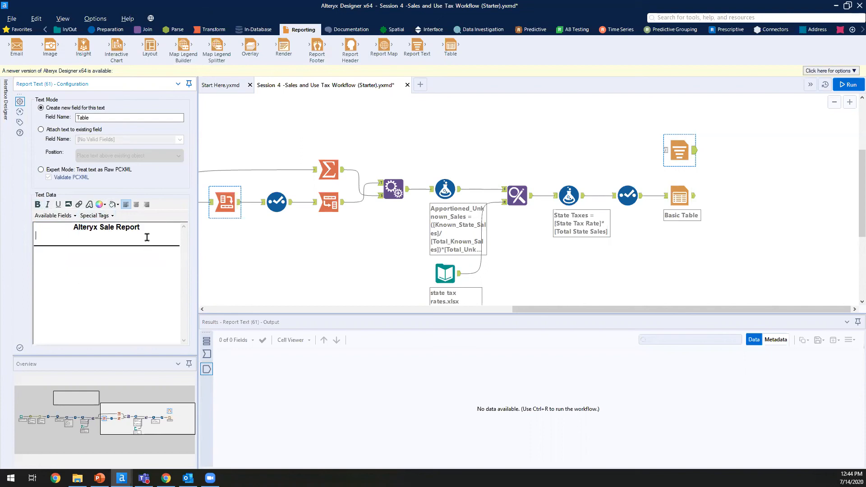
{"action": "key", "text": "Delete"}
{"action": "left_click", "coordinate": [174, 237]}
{"action": "left_click", "coordinate": [150, 230]}
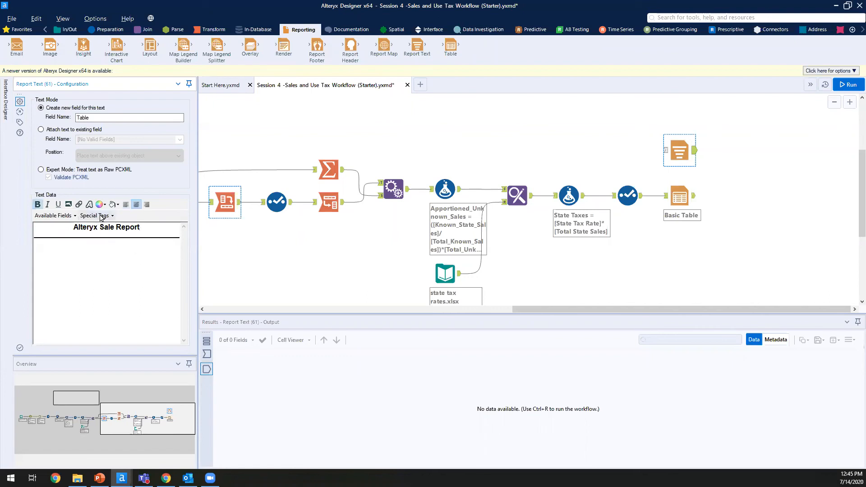
{"action": "left_click", "coordinate": [100, 216]}
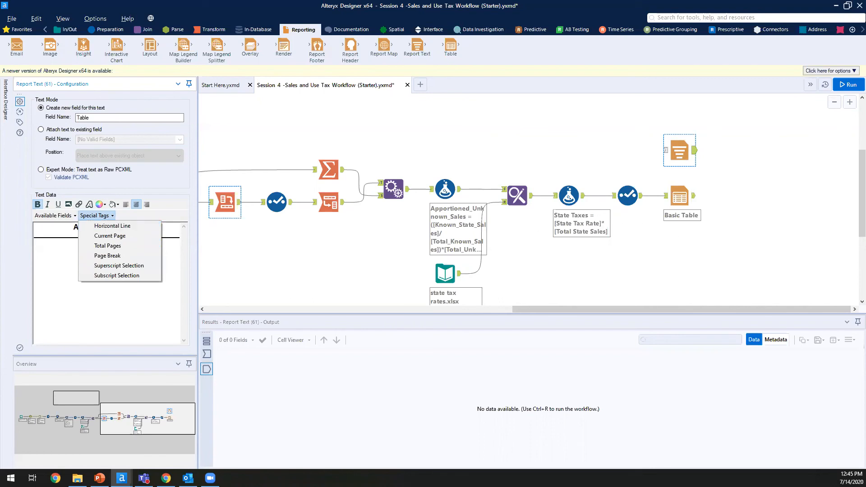
{"action": "key", "text": "Escape"}
{"action": "key", "text": "ctrl+r"}
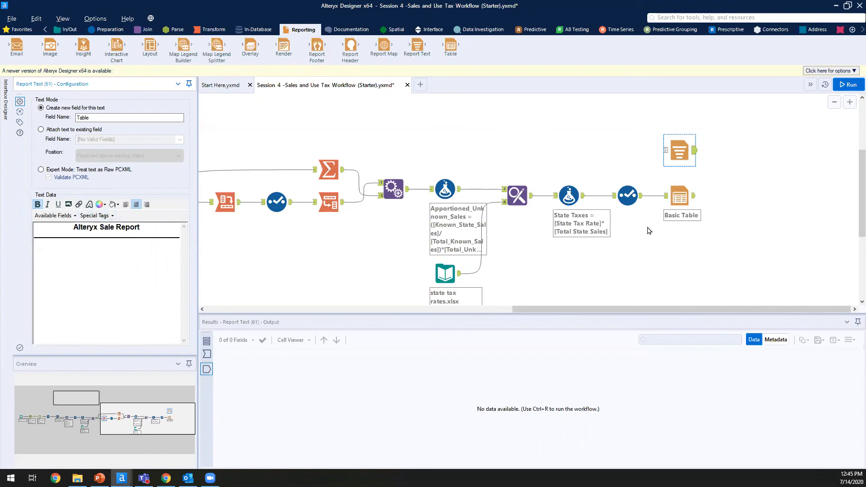
Step: Feed the report text and Basic Table outputs into a new Union tool and run
{"action": "left_click", "coordinate": [146, 30]}
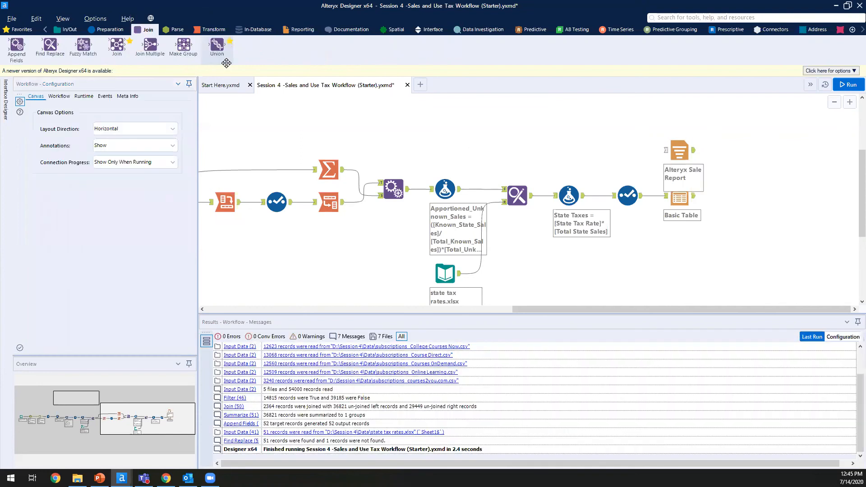
{"action": "left_click_drag", "start_coordinate": [217, 46], "coordinate": [758, 151]}
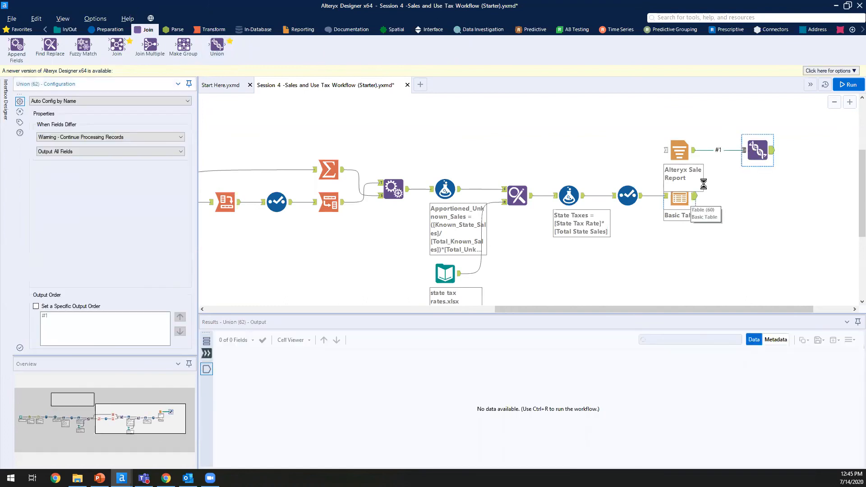
{"action": "left_click_drag", "start_coordinate": [755, 153], "coordinate": [755, 193]}
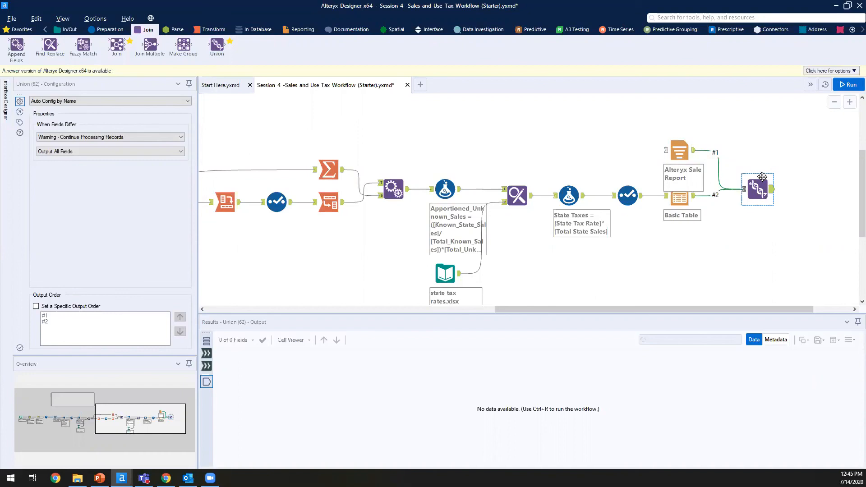
{"action": "left_click_drag", "start_coordinate": [763, 185], "coordinate": [763, 192]}
{"action": "key", "text": "ctrl+r"}
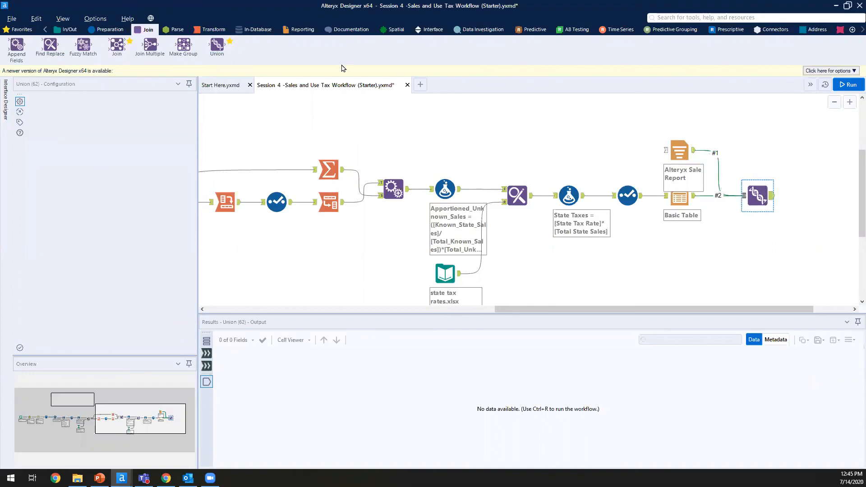
{"action": "left_click", "coordinate": [300, 30]}
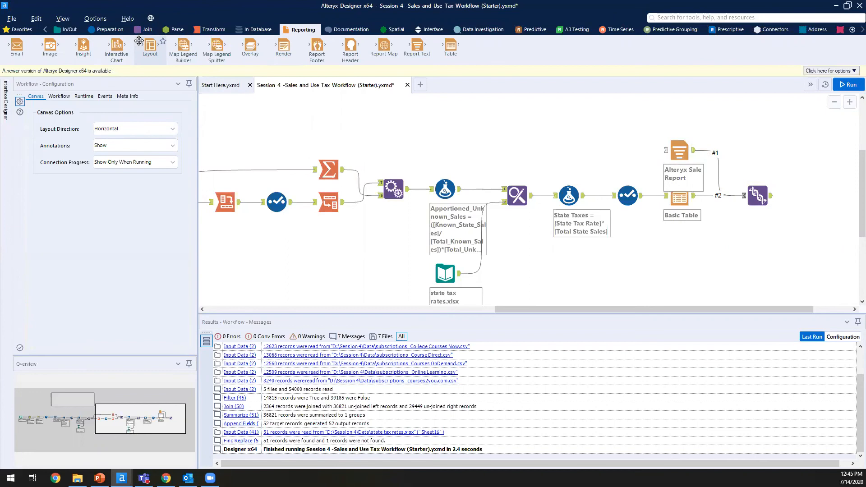
Step: Add a Layout tool after Union: All Records Combined, Vertical with Section Breaks, Automatic width
{"action": "left_click_drag", "start_coordinate": [139, 39], "coordinate": [820, 196]}
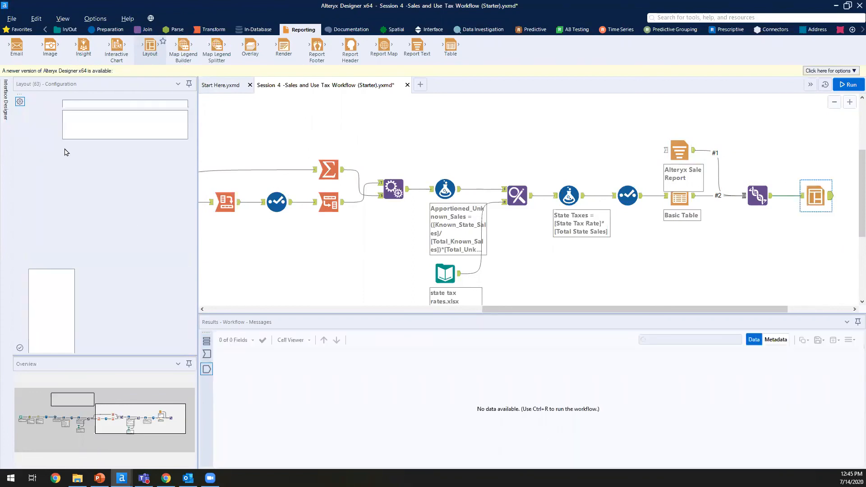
{"action": "left_click", "coordinate": [116, 102]}
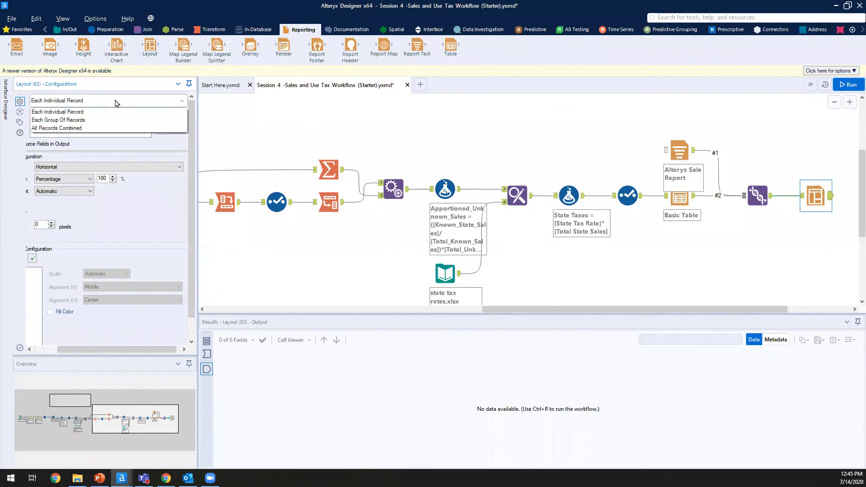
{"action": "left_click", "coordinate": [116, 126]}
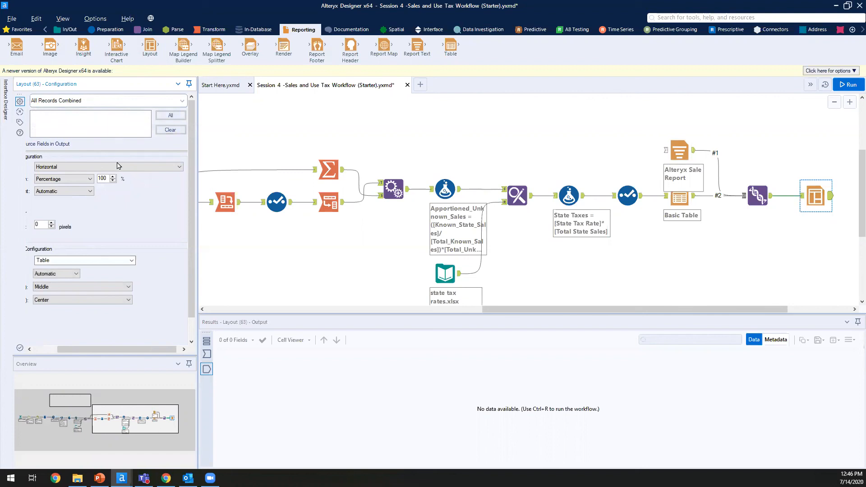
{"action": "left_click_drag", "start_coordinate": [198, 286], "coordinate": [269, 289]}
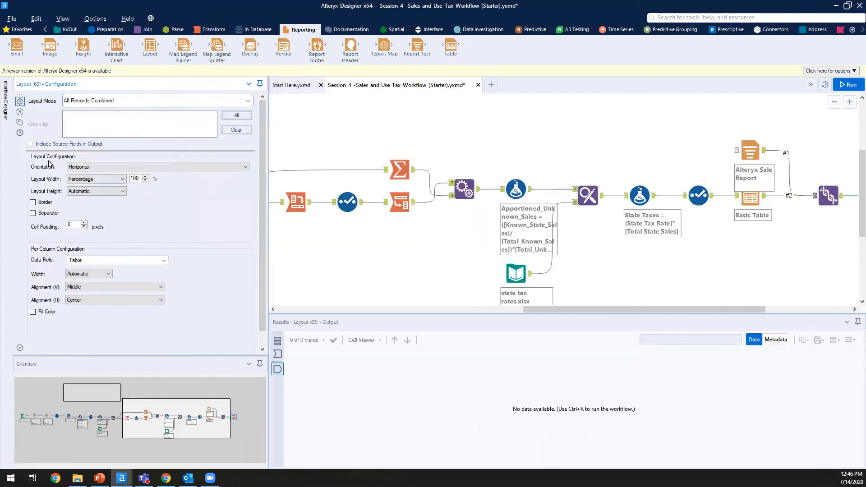
{"action": "left_click", "coordinate": [108, 167]}
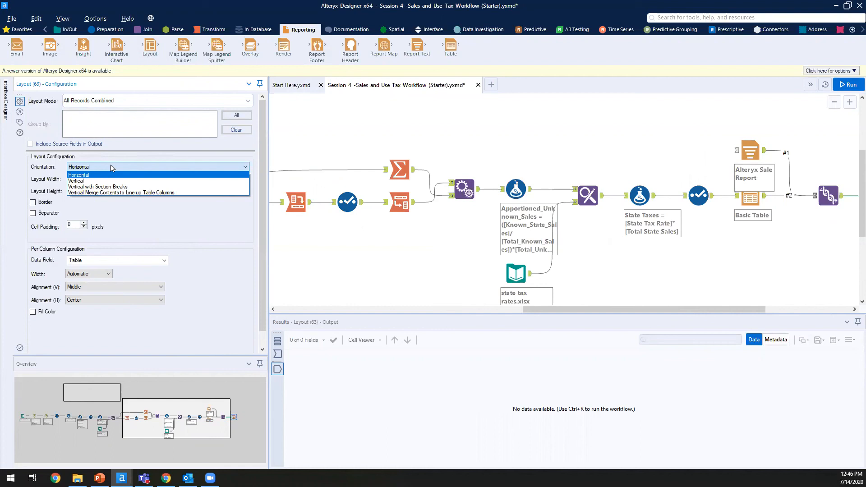
{"action": "left_click", "coordinate": [120, 190]}
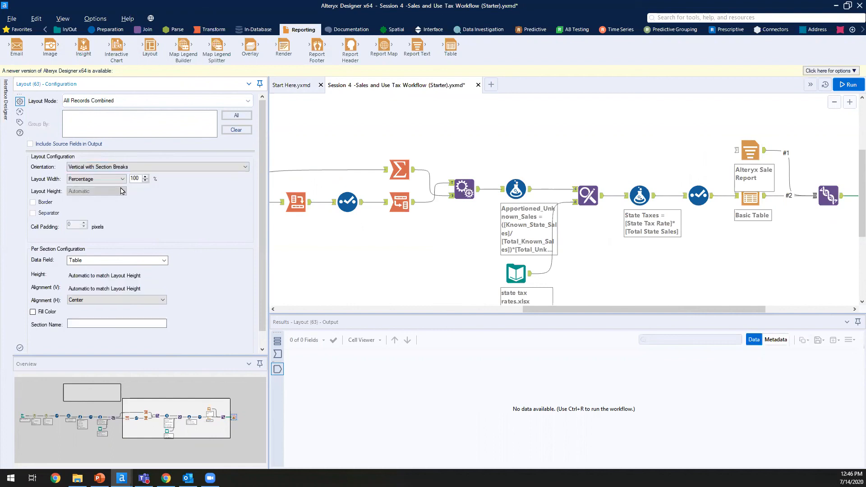
{"action": "left_click", "coordinate": [107, 180]}
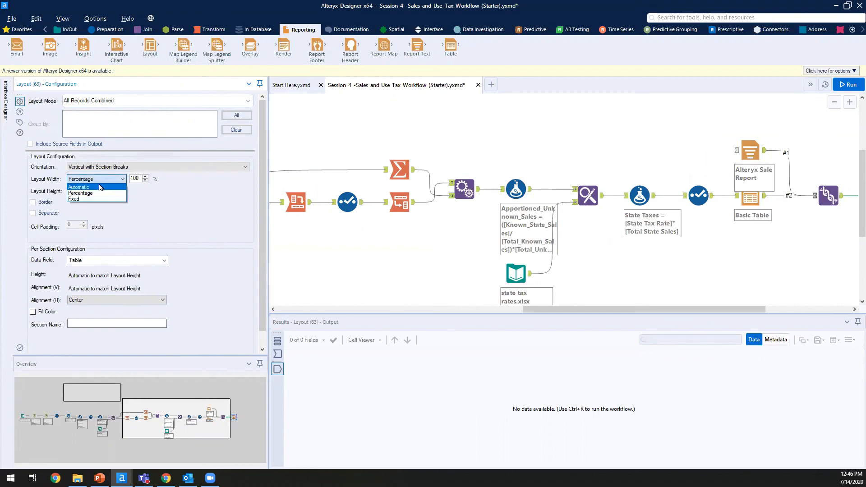
{"action": "left_click", "coordinate": [101, 187]}
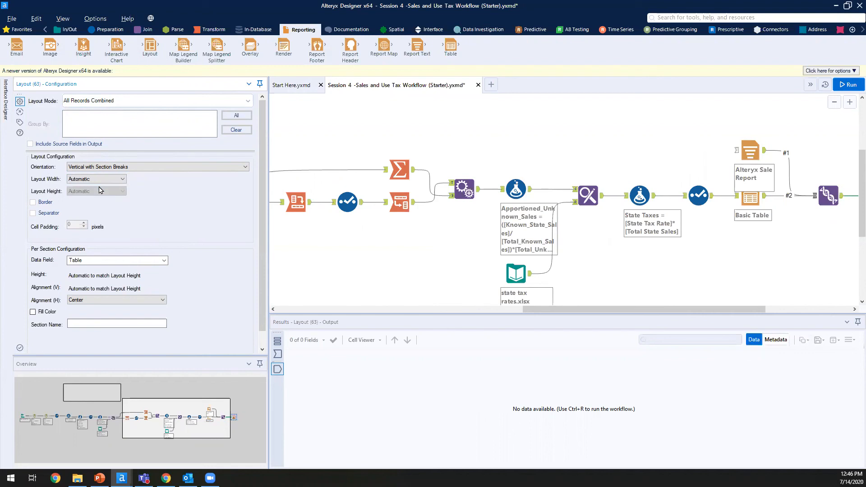
{"action": "scroll", "coordinate": [112, 232], "scroll_direction": "down", "scroll_amount": 1}
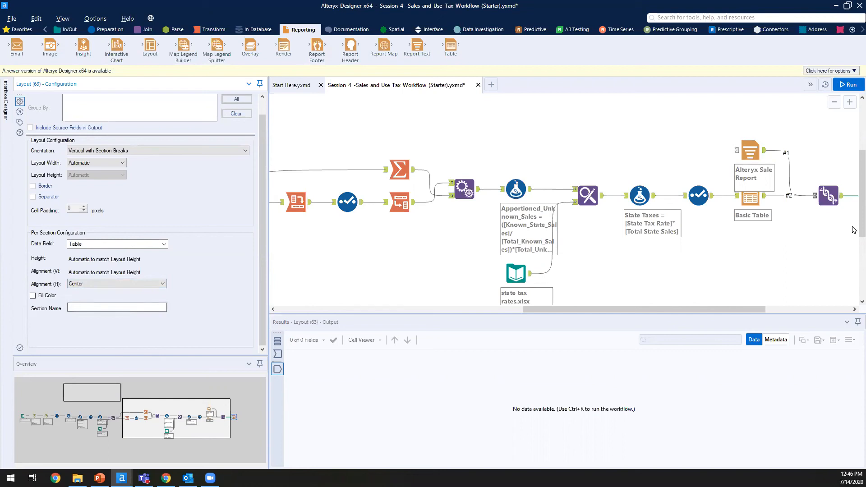
{"action": "left_click_drag", "start_coordinate": [862, 232], "coordinate": [862, 233]}
{"action": "left_click_drag", "start_coordinate": [670, 311], "coordinate": [764, 311]}
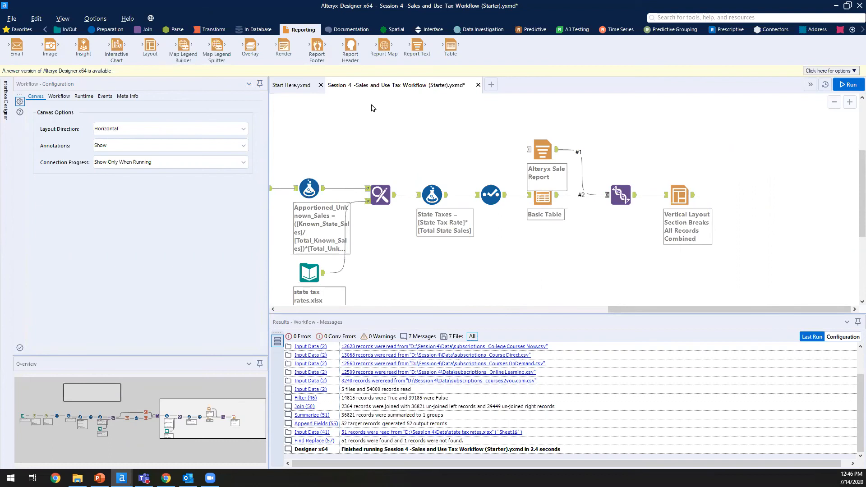
{"action": "scroll", "coordinate": [372, 106], "scroll_direction": "down", "scroll_amount": 1}
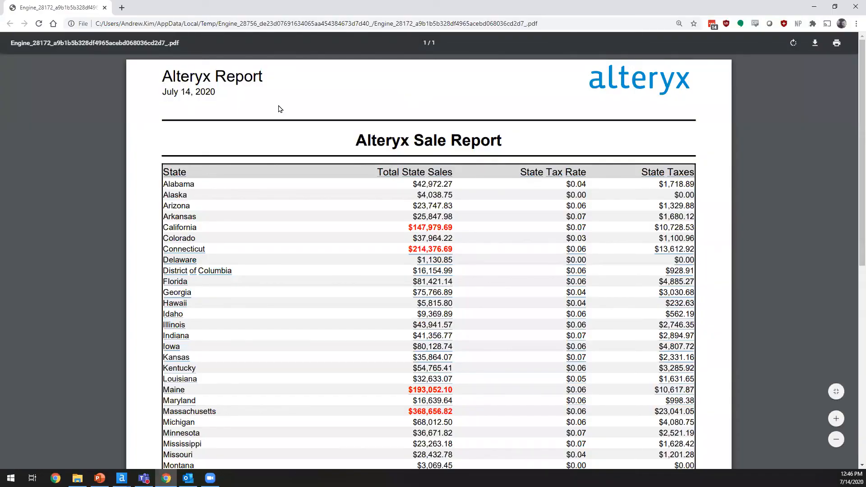
Step: Check the PDF's default title and date above the state table, then minimize Chrome
{"action": "mouse_move", "coordinate": [217, 90]}
{"action": "left_mouse_down"}
{"action": "mouse_move", "coordinate": [145, 60]}
{"action": "mouse_move", "coordinate": [181, 90]}
{"action": "mouse_move", "coordinate": [254, 116]}
{"action": "mouse_move", "coordinate": [233, 93]}
{"action": "left_mouse_up"}
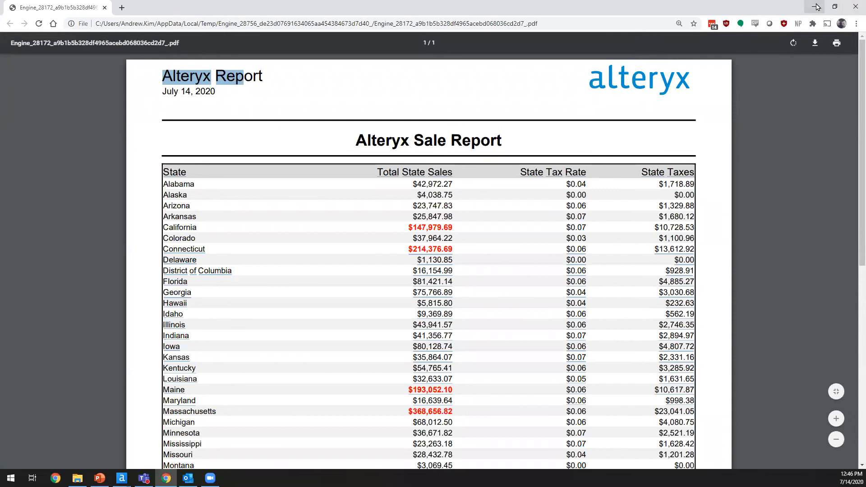
{"action": "left_click", "coordinate": [817, 7]}
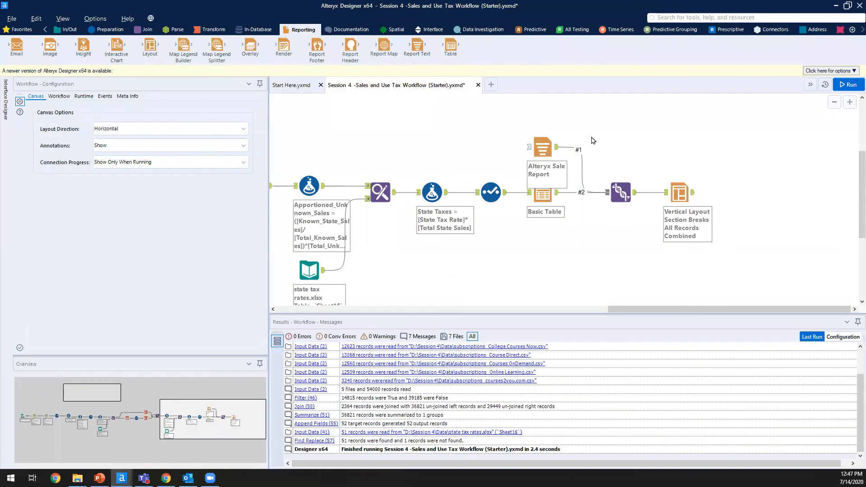
Step: Add a Report Header after Layout titled 'Tax Report' with Month dd, yyyy date format
{"action": "mouse_move", "coordinate": [351, 59]}
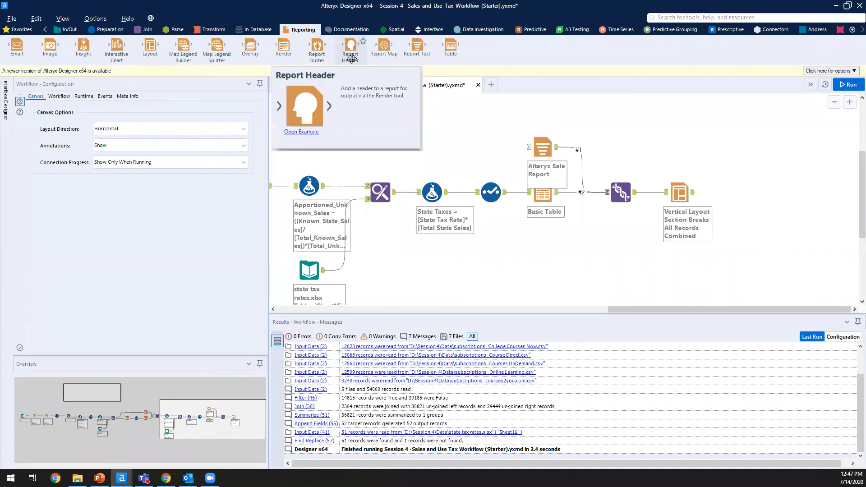
{"action": "left_click_drag", "start_coordinate": [353, 53], "coordinate": [731, 193]}
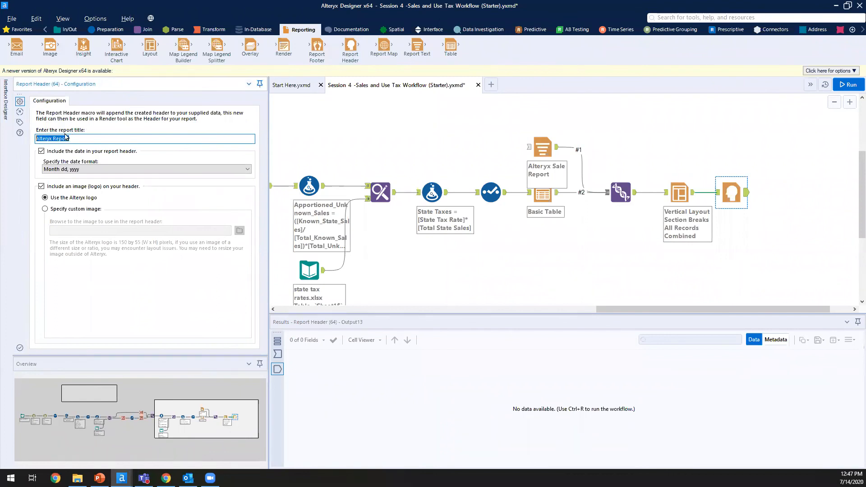
{"action": "left_click_drag", "start_coordinate": [82, 141], "coordinate": [6, 141]}
{"action": "type", "text": "Tax Report"}
{"action": "left_click", "coordinate": [103, 170]}
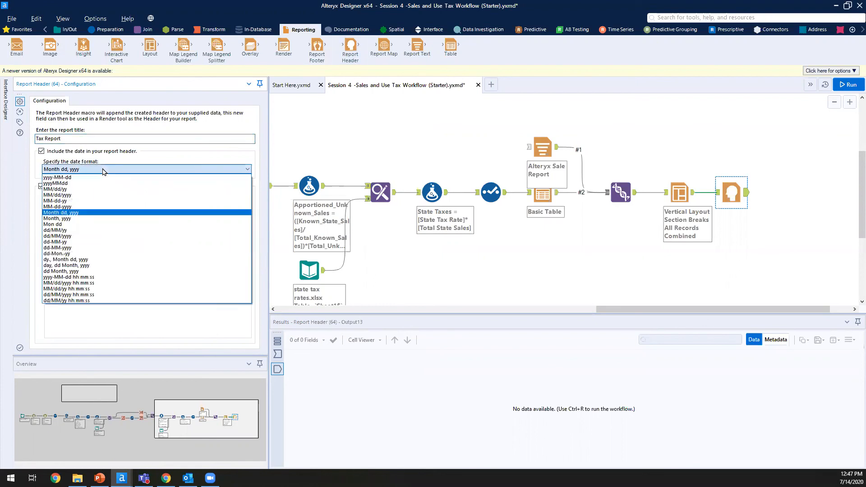
{"action": "left_click", "coordinate": [83, 213]}
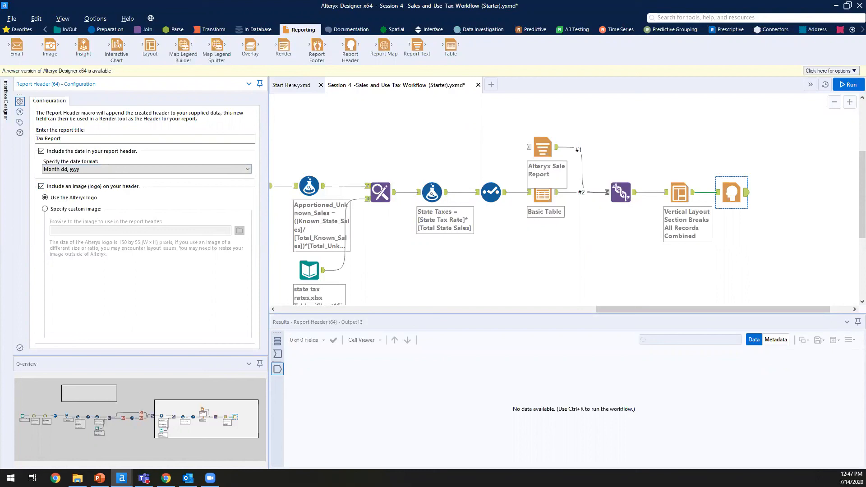
{"action": "left_click", "coordinate": [381, 114]}
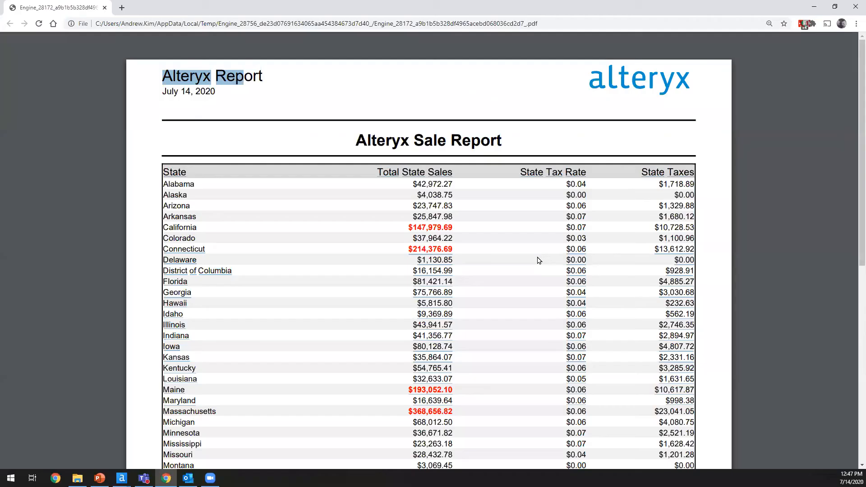
Step: Scroll to the PDF's bottom, highlight the copyright and Page 1 of 1 footer, then minimize Chrome
{"action": "scroll", "coordinate": [542, 255], "scroll_direction": "down", "scroll_amount": 10}
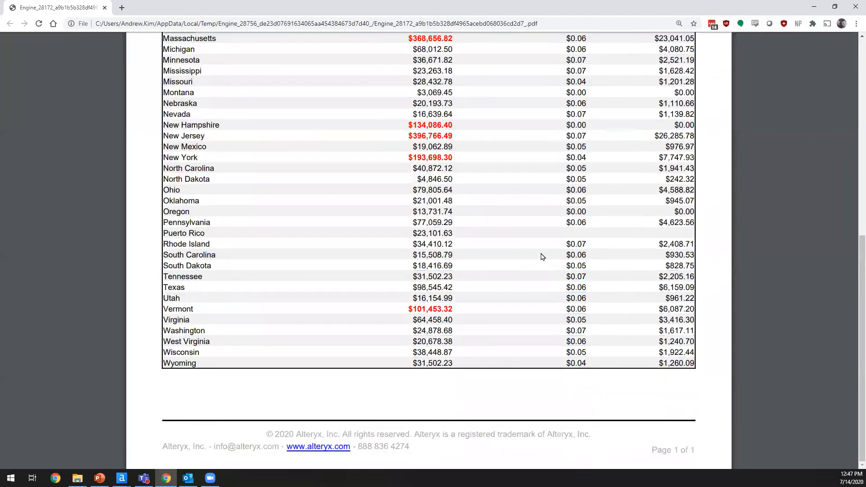
{"action": "left_click_drag", "start_coordinate": [687, 455], "coordinate": [270, 429]}
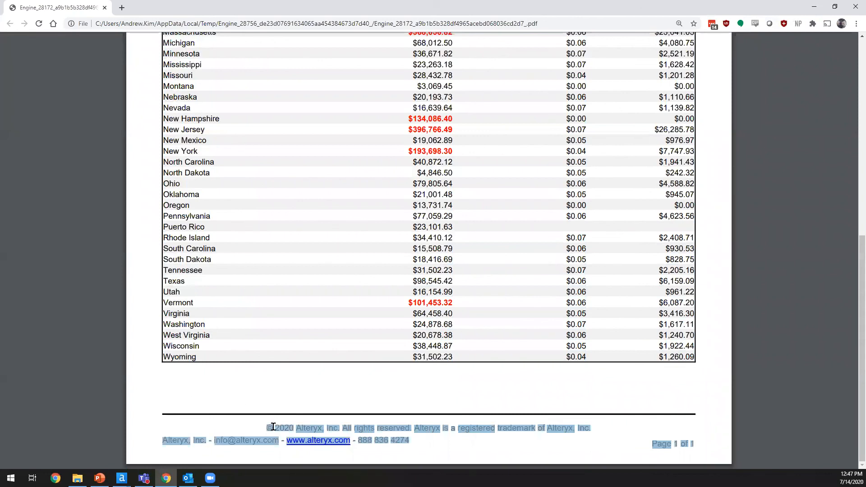
{"action": "left_click", "coordinate": [302, 392]}
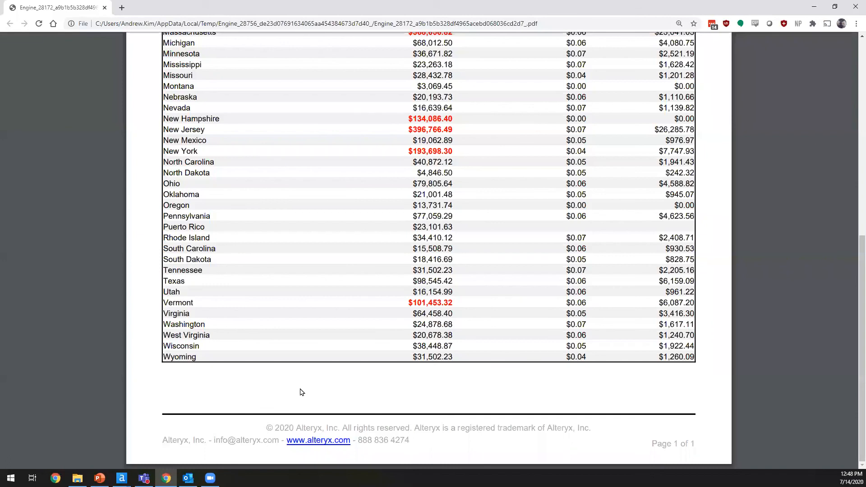
{"action": "left_click", "coordinate": [815, 7]}
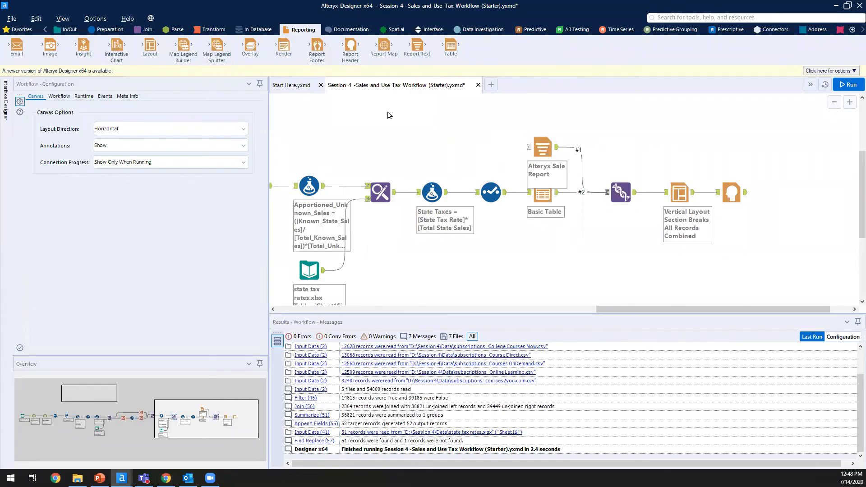
Step: Add a Report Footer after the Report Header with copyright text, a contact line and page numbers
{"action": "left_click_drag", "start_coordinate": [317, 45], "coordinate": [780, 194]}
{"action": "left_click", "coordinate": [732, 194]}
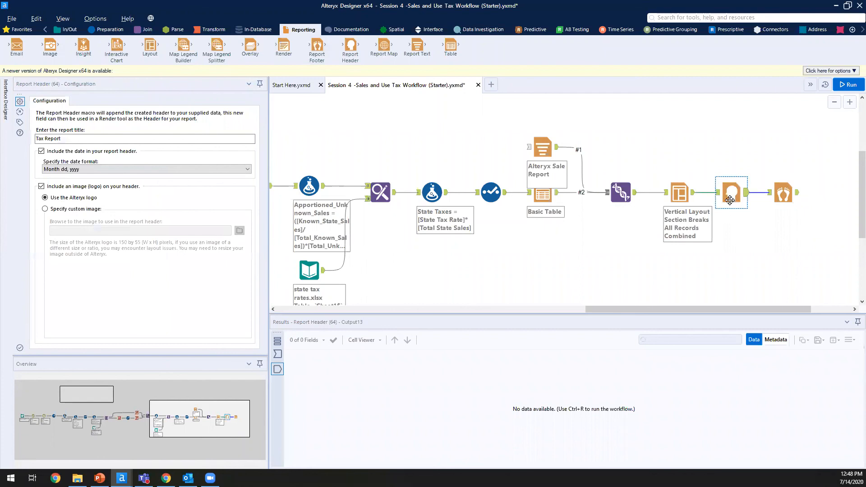
{"action": "left_click", "coordinate": [786, 195]}
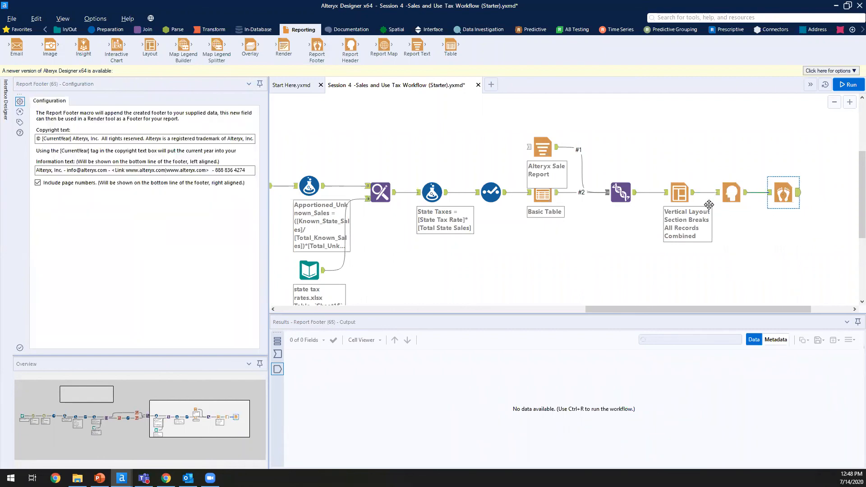
{"action": "left_click", "coordinate": [178, 137]}
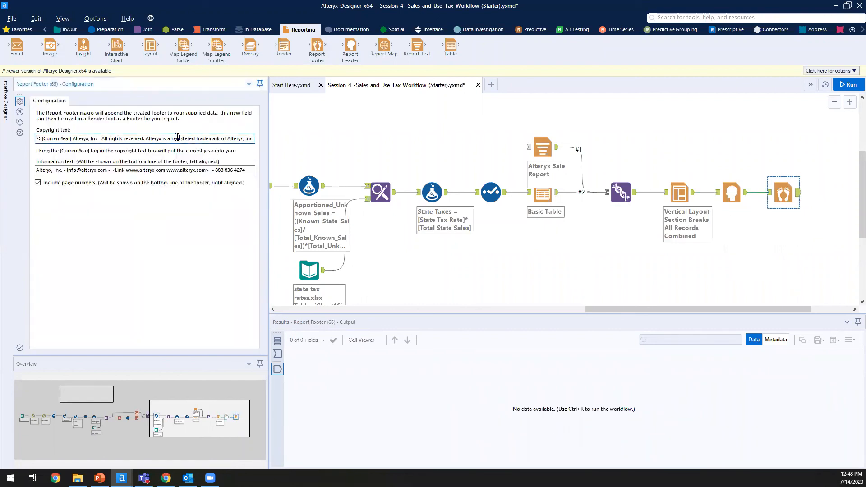
{"action": "left_click", "coordinate": [166, 170]}
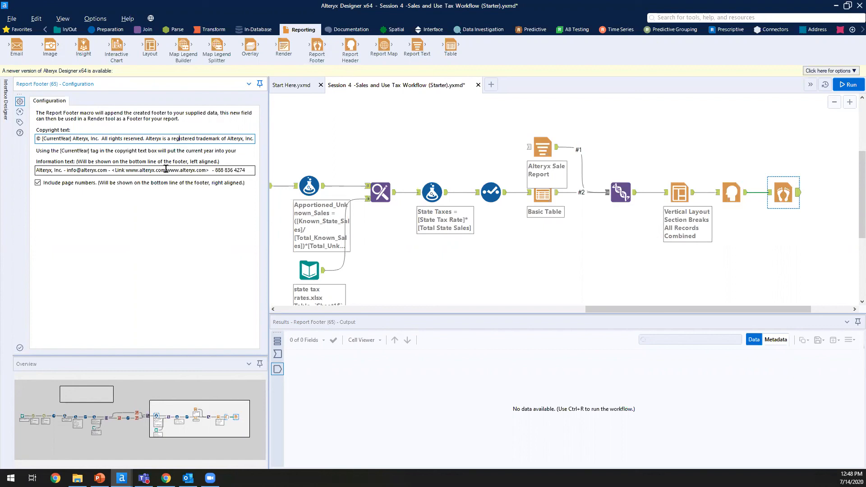
{"action": "left_click", "coordinate": [166, 170]}
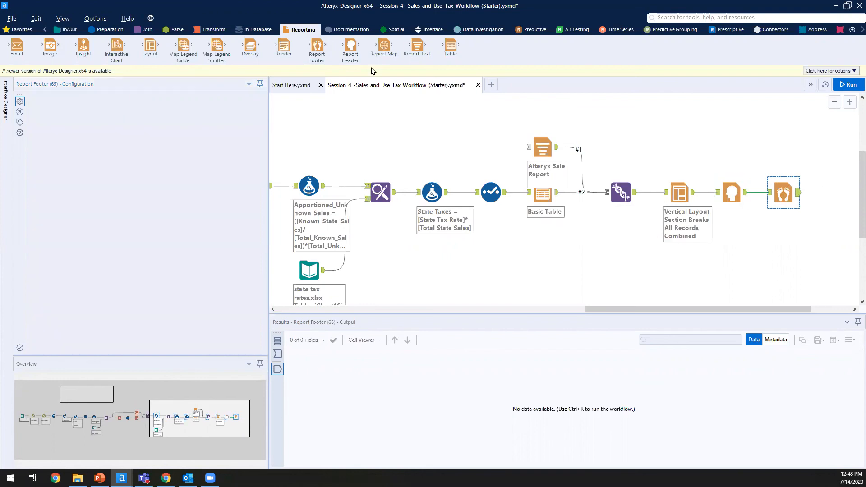
Step: Add a Render tool after the report footer, keeping Temporary PDF Document as output
{"action": "double_click", "coordinate": [277, 47]}
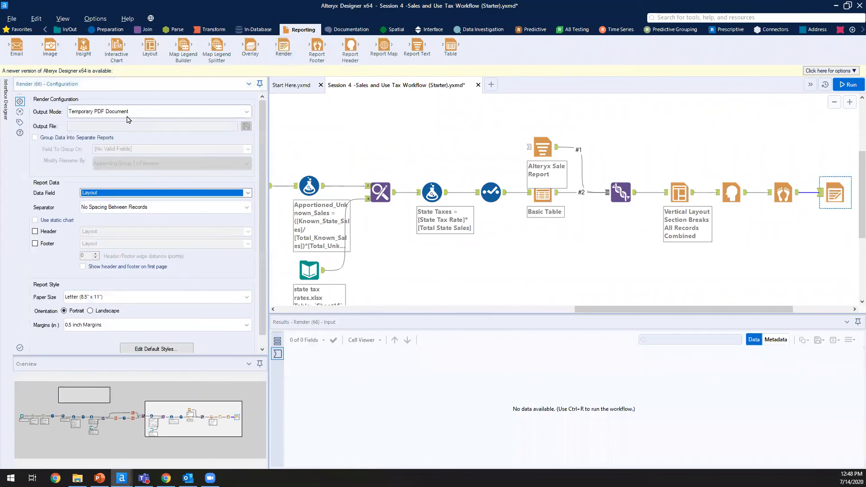
{"action": "left_click", "coordinate": [132, 113]}
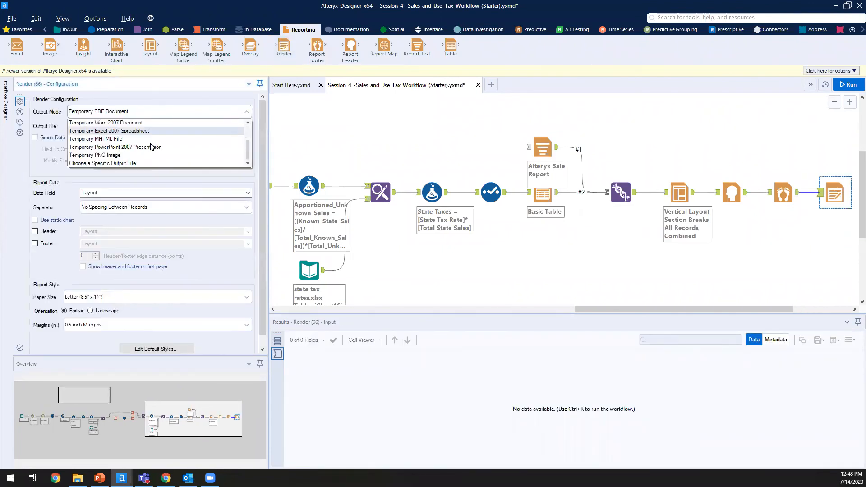
{"action": "scroll", "coordinate": [150, 147], "scroll_direction": "down", "scroll_amount": 2}
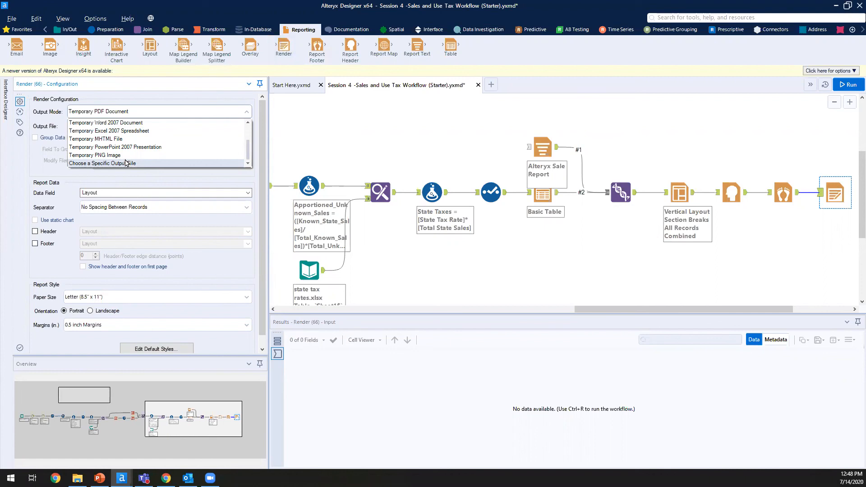
{"action": "scroll", "coordinate": [138, 140], "scroll_direction": "up", "scroll_amount": 3}
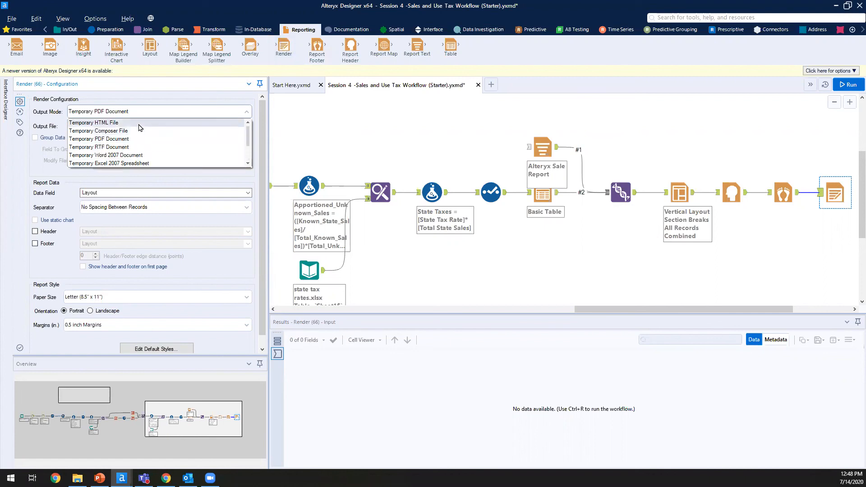
{"action": "left_click", "coordinate": [134, 139]}
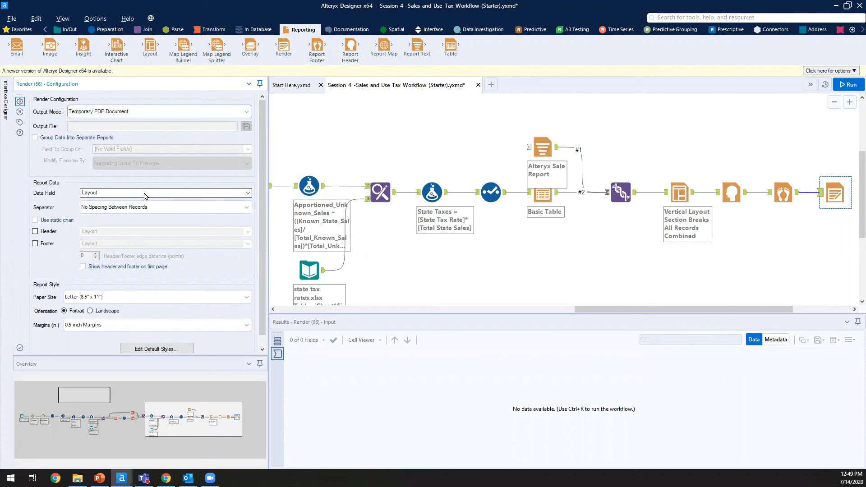
Step: Render the Header field as header and Footer field as footer, including on the first page
{"action": "left_click", "coordinate": [49, 232]}
{"action": "left_click", "coordinate": [142, 232]}
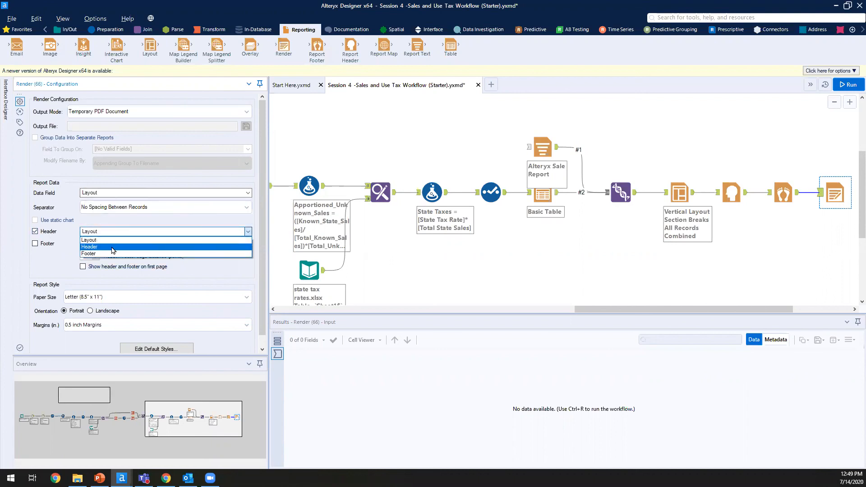
{"action": "left_click", "coordinate": [117, 246]}
{"action": "left_click", "coordinate": [35, 244]}
{"action": "left_click", "coordinate": [136, 244]}
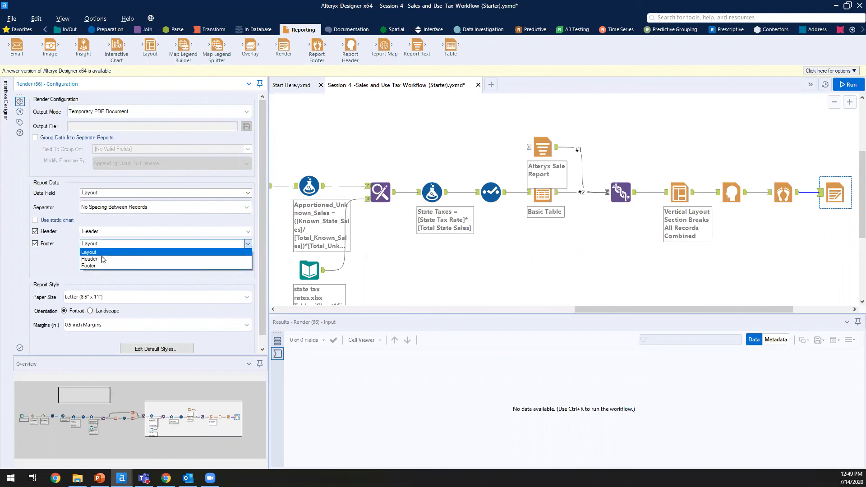
{"action": "left_click", "coordinate": [93, 266]}
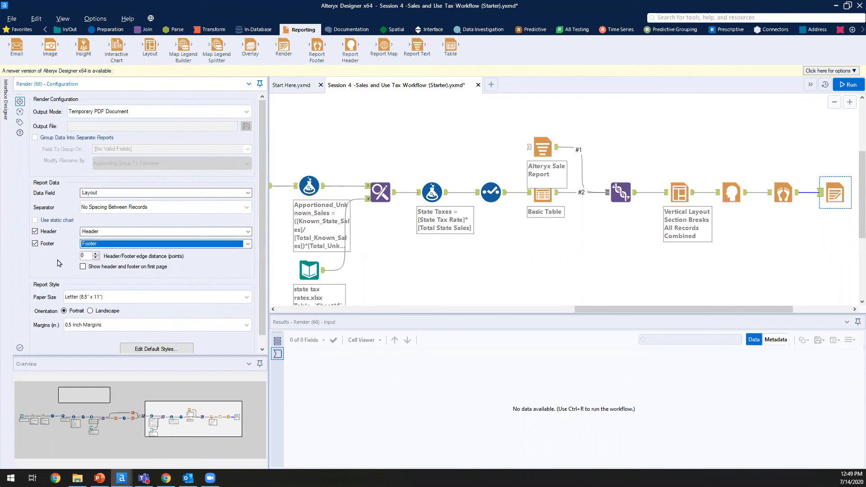
{"action": "left_click", "coordinate": [83, 267]}
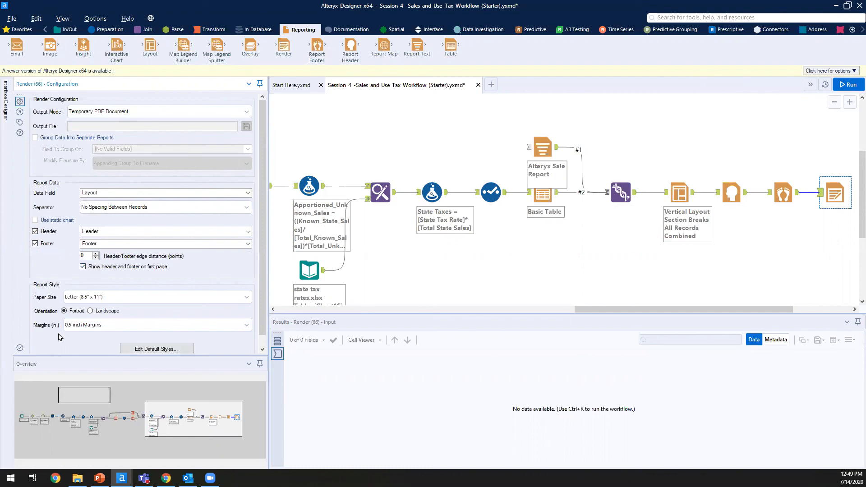
Step: Review the default text style, accepting Arial 14, and deselect the tool
{"action": "scroll", "coordinate": [58, 337], "scroll_direction": "down", "scroll_amount": 1}
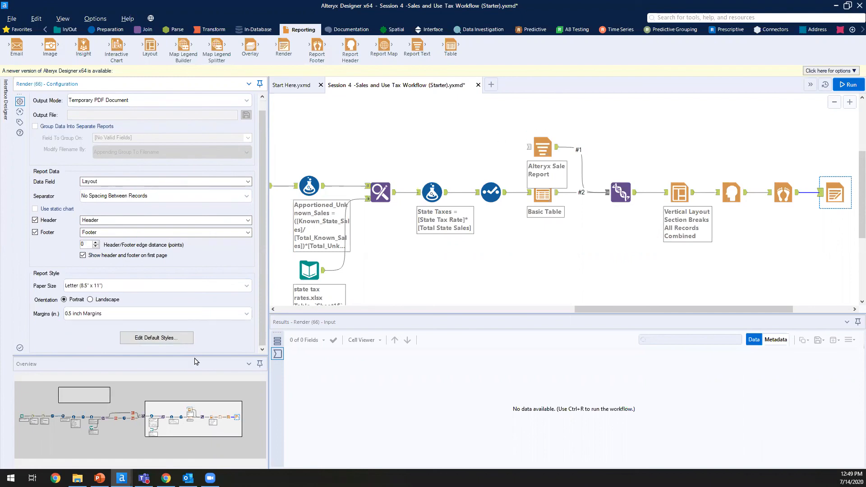
{"action": "left_click", "coordinate": [184, 342]}
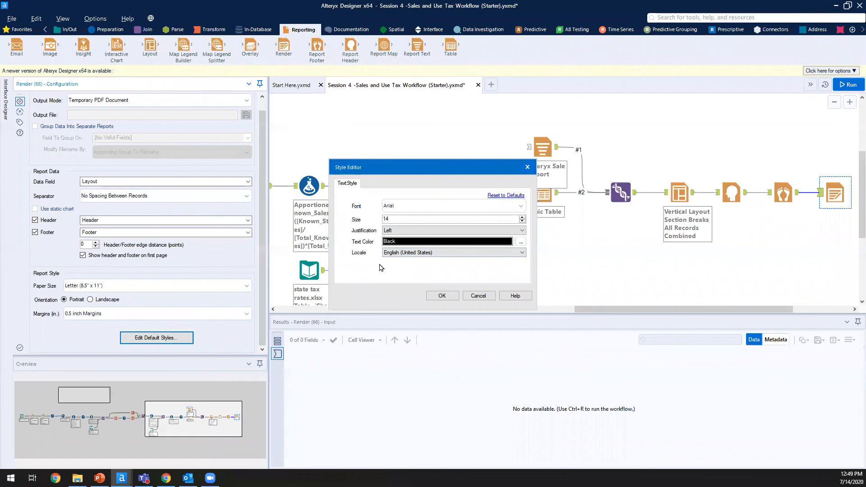
{"action": "left_click", "coordinate": [436, 296]}
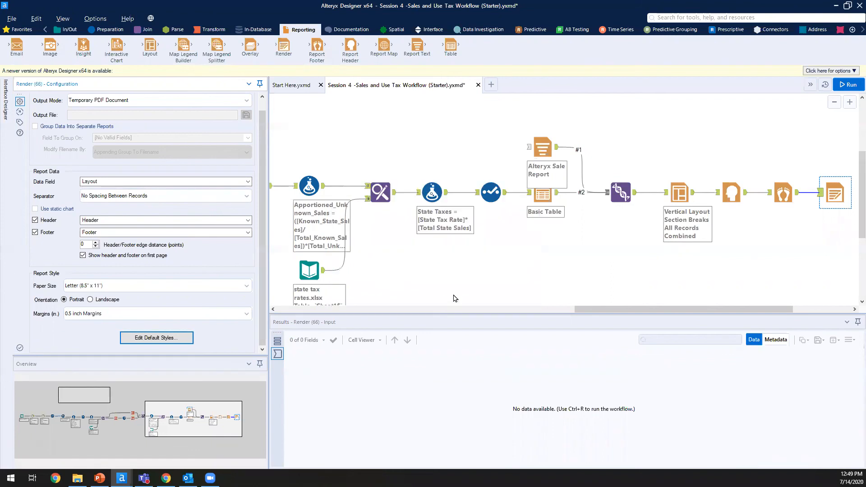
{"action": "left_click", "coordinate": [605, 247]}
Step: Run the workflow with Ctrl+R, dismiss the finished message, and open the Render tool's PDF output
{"action": "key", "text": "ctrl+r"}
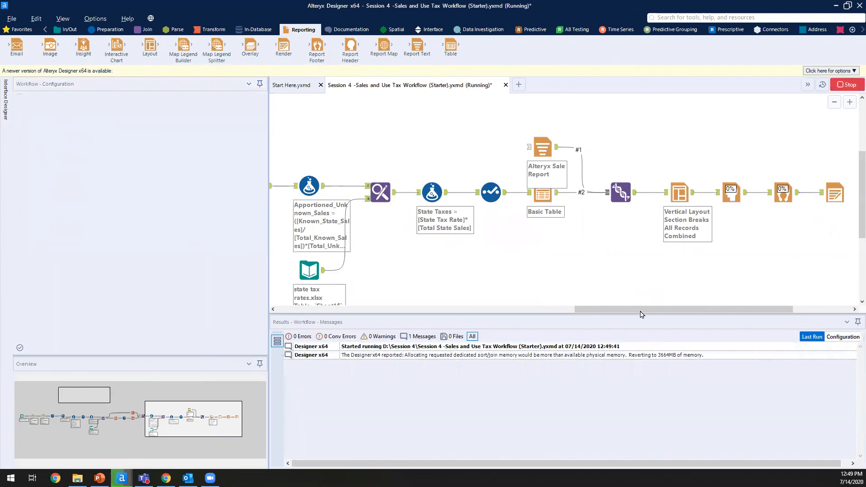
{"action": "left_click_drag", "start_coordinate": [641, 311], "coordinate": [699, 312]}
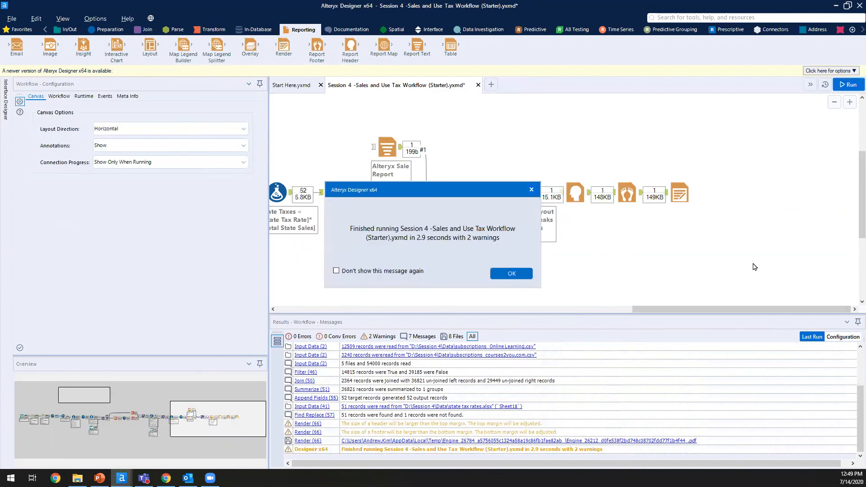
{"action": "key", "text": "Return"}
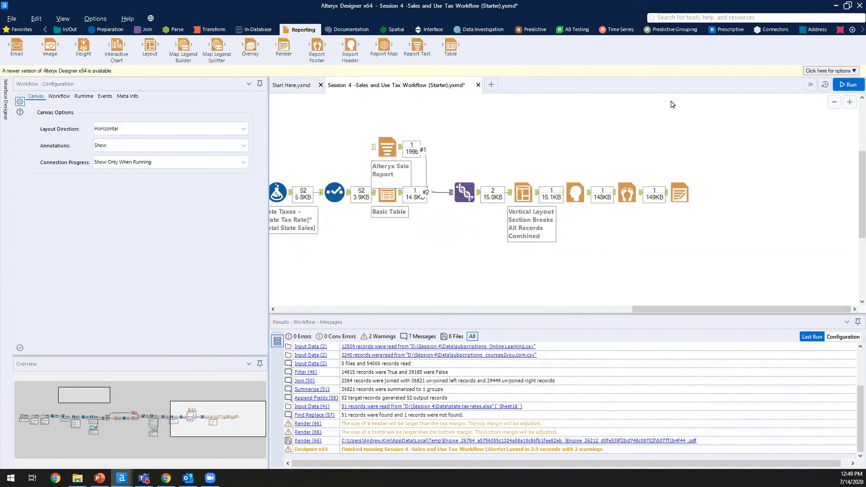
{"action": "left_click", "coordinate": [667, 183]}
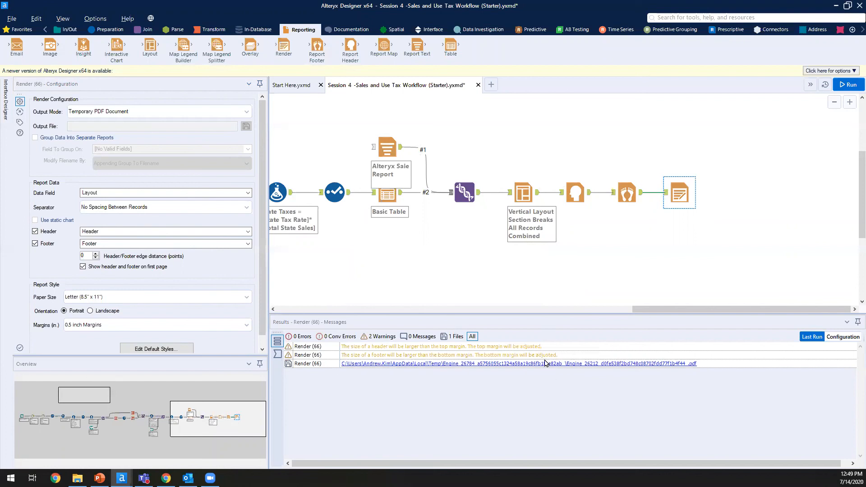
{"action": "left_click", "coordinate": [415, 366]}
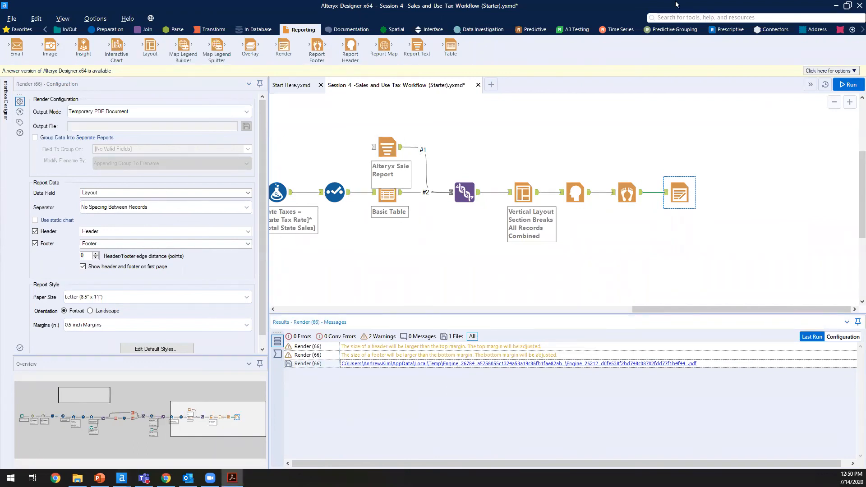
Step: Scroll through the Acrobat PDF checking the Tax Report header, logo, state table and footer, then minimize it
{"action": "scroll", "coordinate": [478, 275], "scroll_direction": "down", "scroll_amount": 3}
{"action": "scroll", "coordinate": [477, 276], "scroll_direction": "up", "scroll_amount": 3}
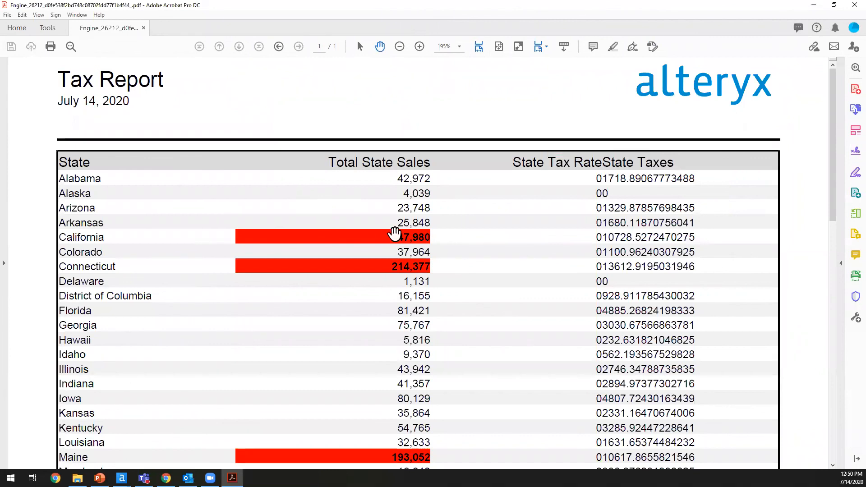
{"action": "scroll", "coordinate": [394, 233], "scroll_direction": "down", "scroll_amount": 10}
{"action": "scroll", "coordinate": [363, 271], "scroll_direction": "down", "scroll_amount": 1}
{"action": "scroll", "coordinate": [361, 270], "scroll_direction": "up", "scroll_amount": 10}
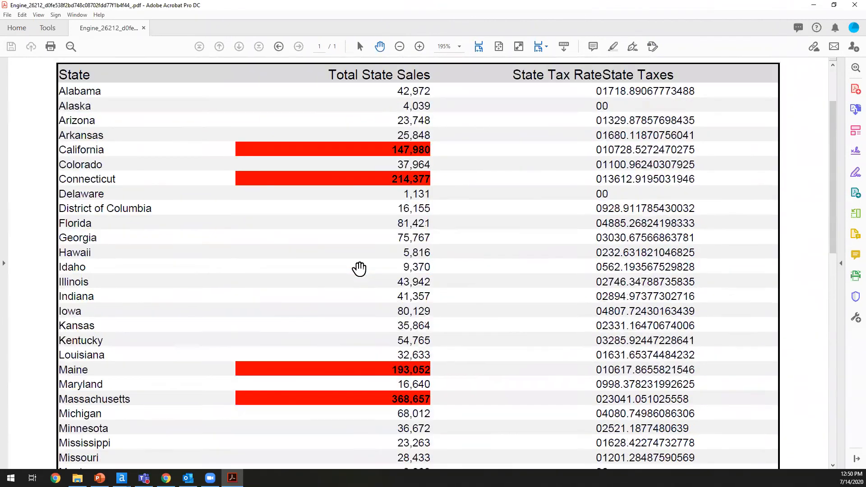
{"action": "scroll", "coordinate": [360, 269], "scroll_direction": "up", "scroll_amount": 2}
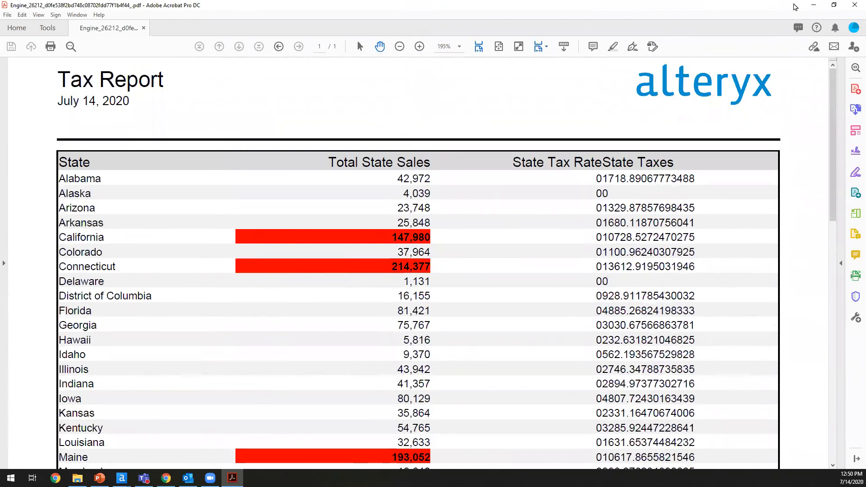
{"action": "left_click", "coordinate": [814, 5]}
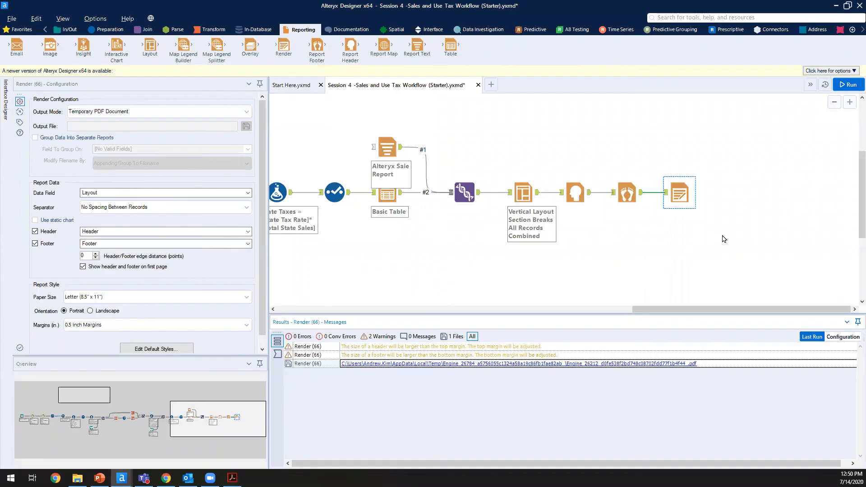
Step: Deselect the Render tool so Results lists the whole workflow's run messages
{"action": "left_click", "coordinate": [674, 271]}
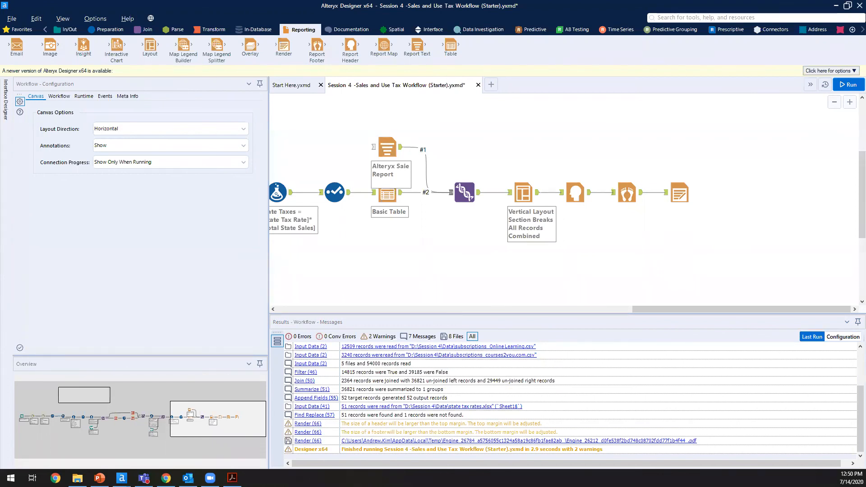
{"action": "left_click", "coordinate": [12, 19]}
Step: In a new Notepad document, type the contact's e-mail address, then the company website below it
{"action": "key", "text": "Return"}
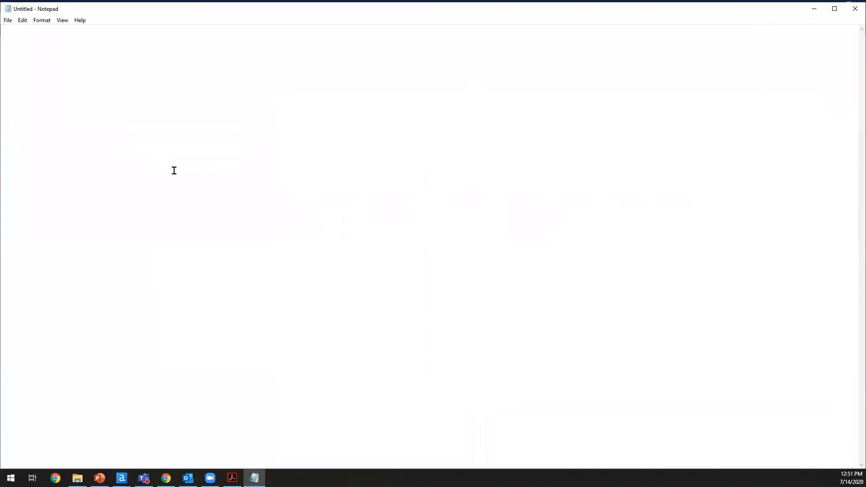
{"action": "key", "text": "Tab"}
{"action": "key", "text": "Return"}
{"action": "type", "text": "Data Mea"}
{"action": "key", "text": "BackSpace"}
{"action": "key", "text": "BackSpace"}
{"action": "key", "text": "BackSpace"}
{"action": "key", "text": "BackSpace"}
{"action": "type", "text": "Meaning.Com"}
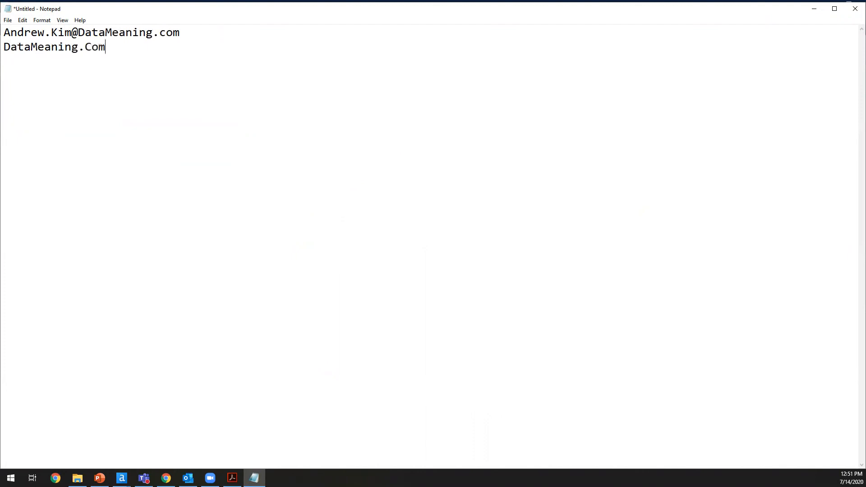